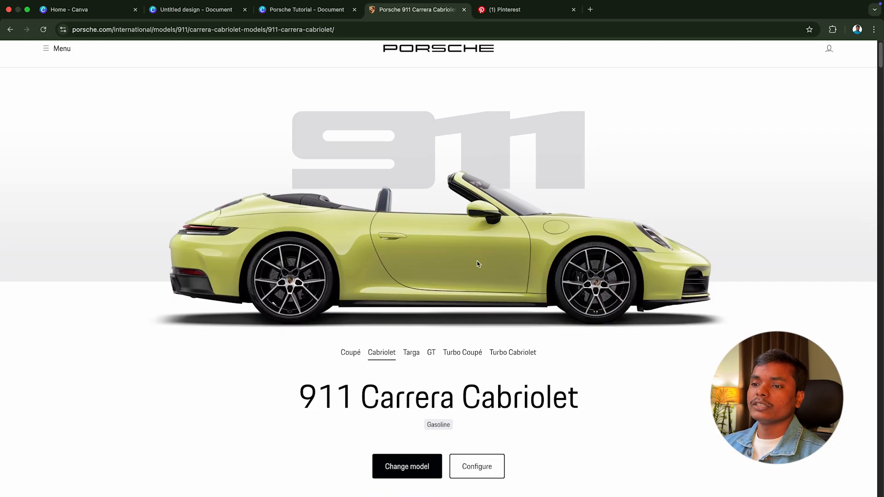
Step: Find the 911 Carrera Cabriolet among the model variants, open its configurator in a new browser tab and go to the exterior colours
scroll(475, 297, down, 20)
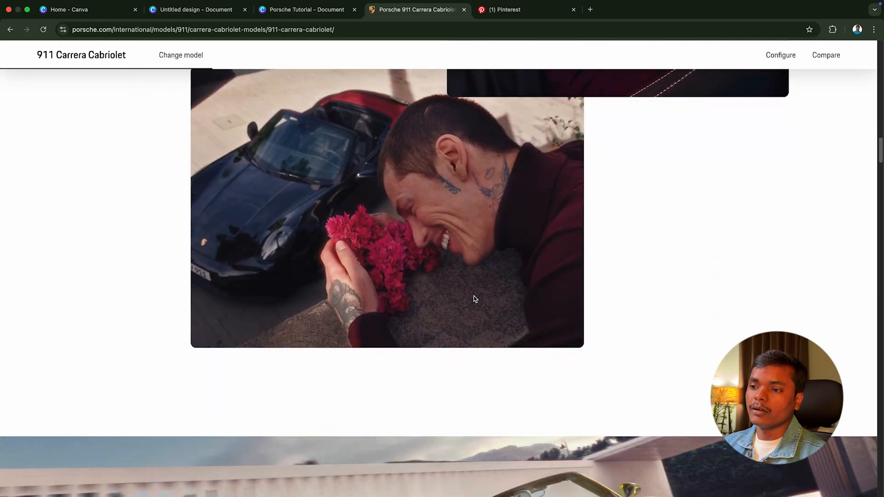
scroll(475, 307, down, 20)
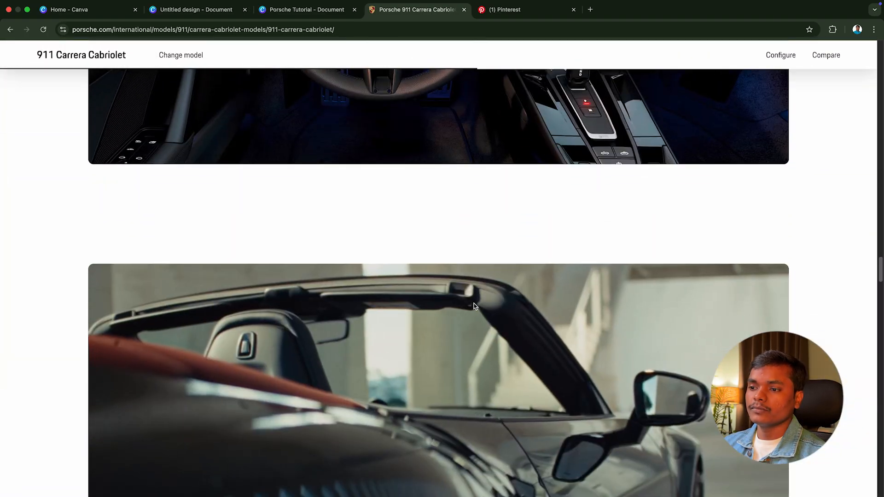
scroll(474, 306, down, 2)
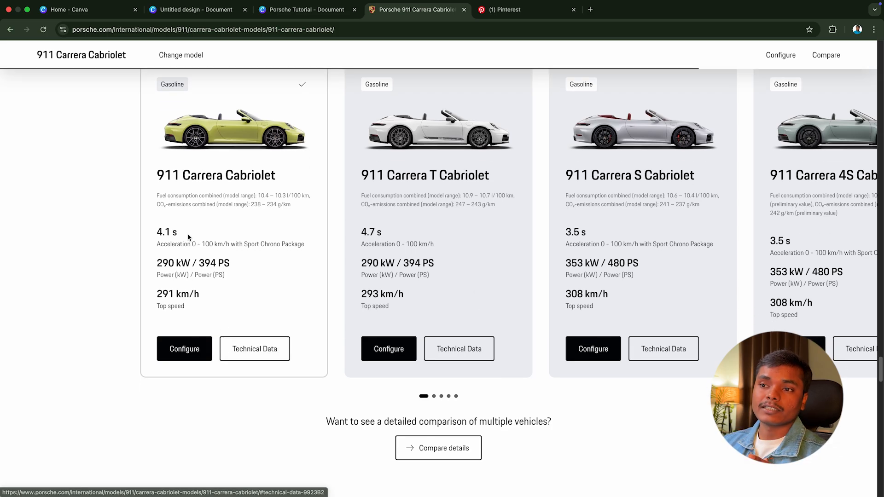
scroll(227, 291, up, 1)
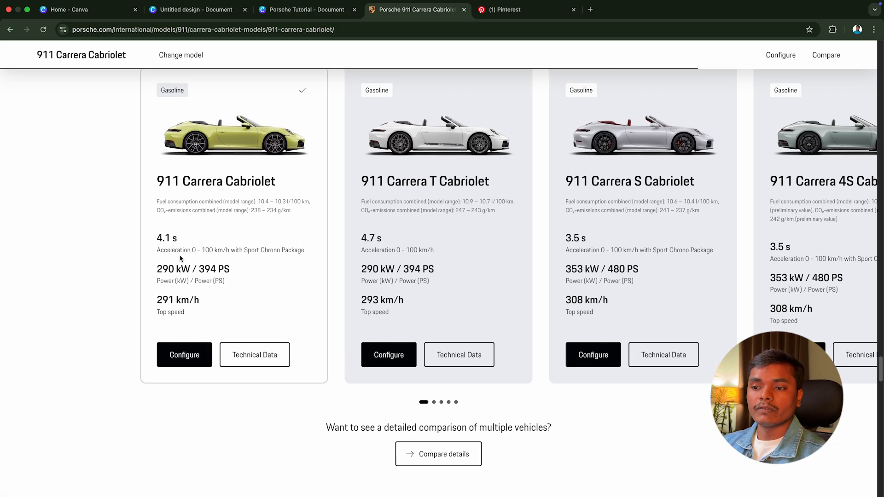
right_click(195, 357)
click(217, 362)
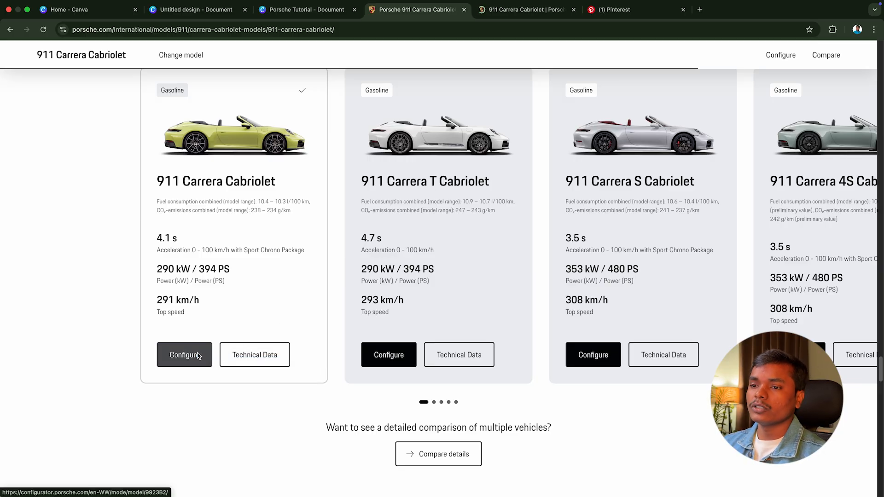
click(525, 9)
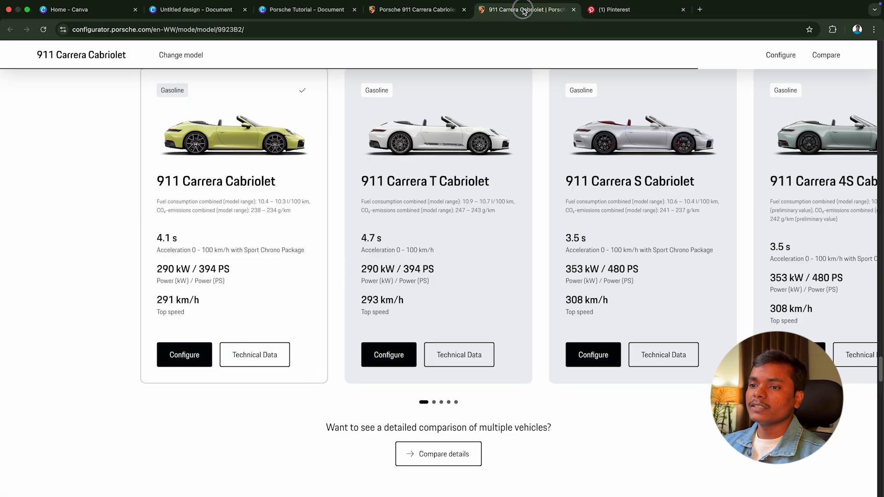
scroll(254, 268, down, 2)
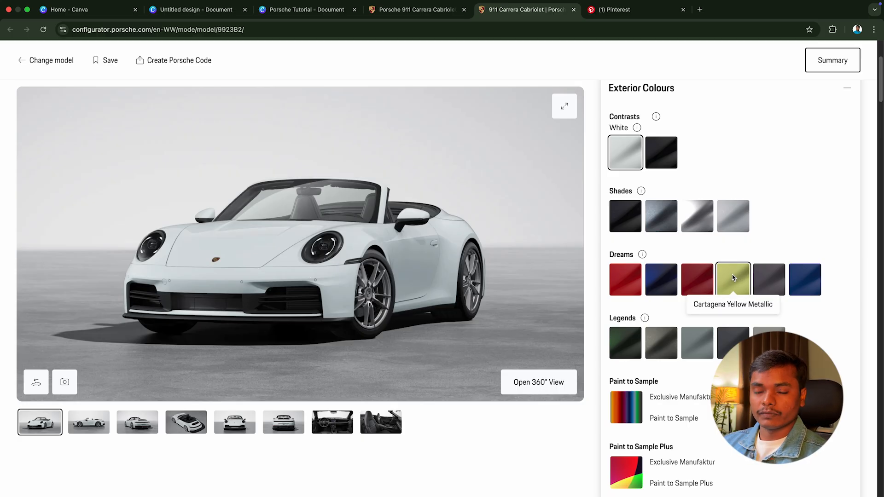
Step: Try Guards Red and Gentian Blue Metallic as the exterior colour, and view the Paint to Sample choices without picking one
click(627, 280)
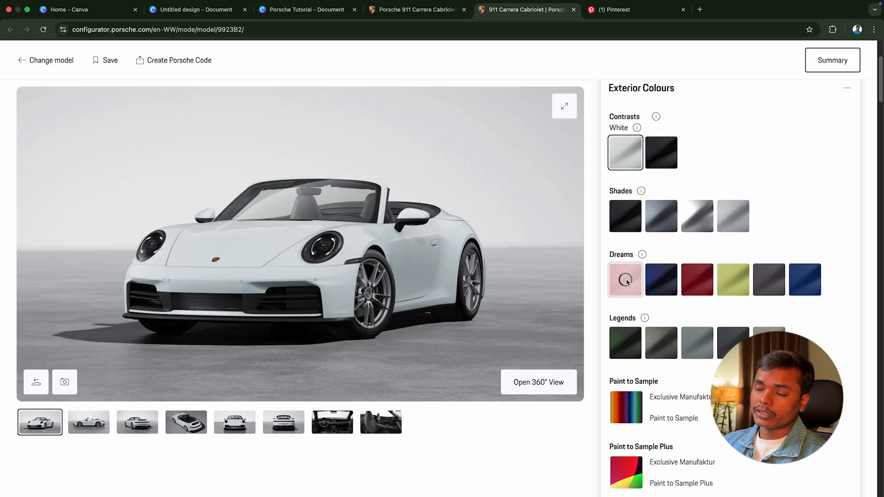
click(666, 286)
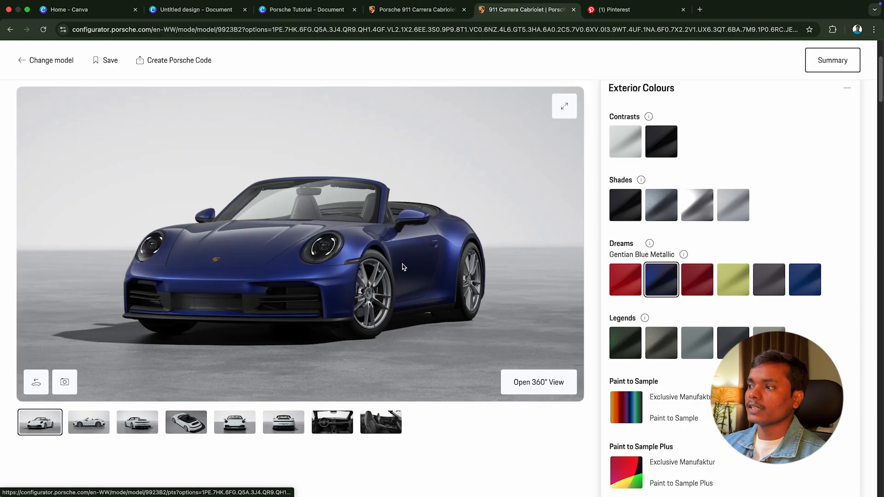
click(626, 402)
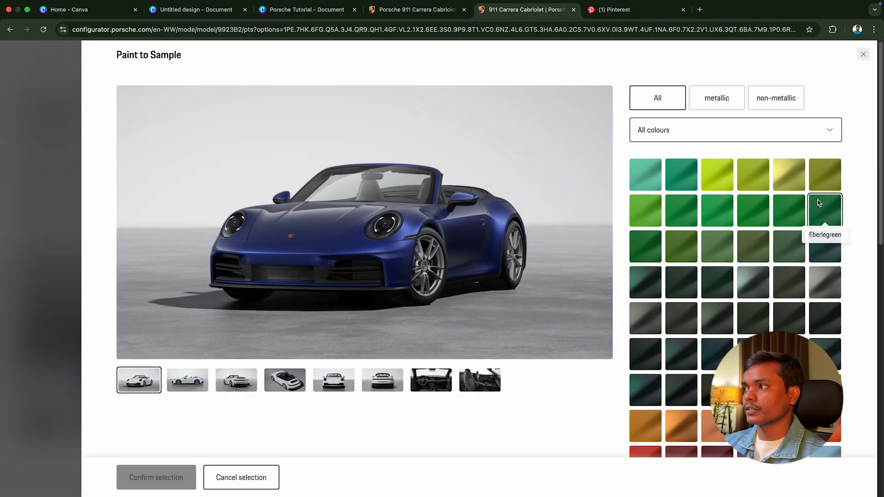
click(866, 53)
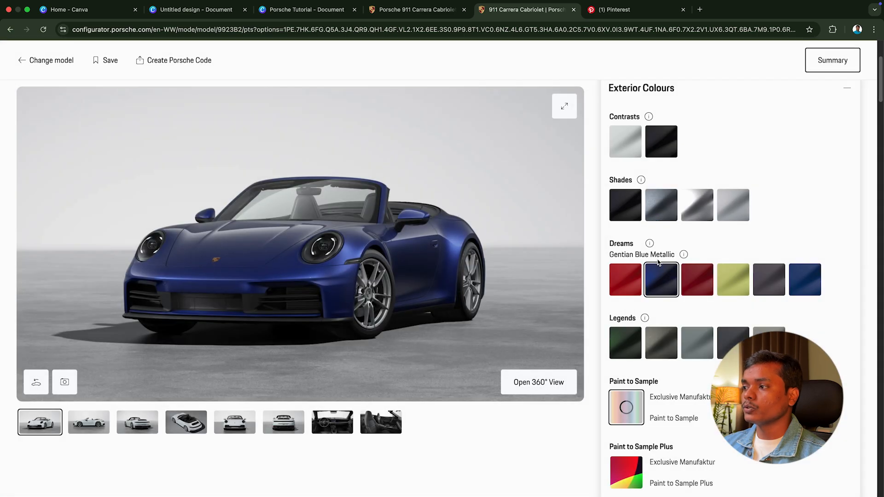
Step: Set the exterior colour to Cartagena Yellow Metallic and copy the image of the car's rear three-quarter view
click(734, 287)
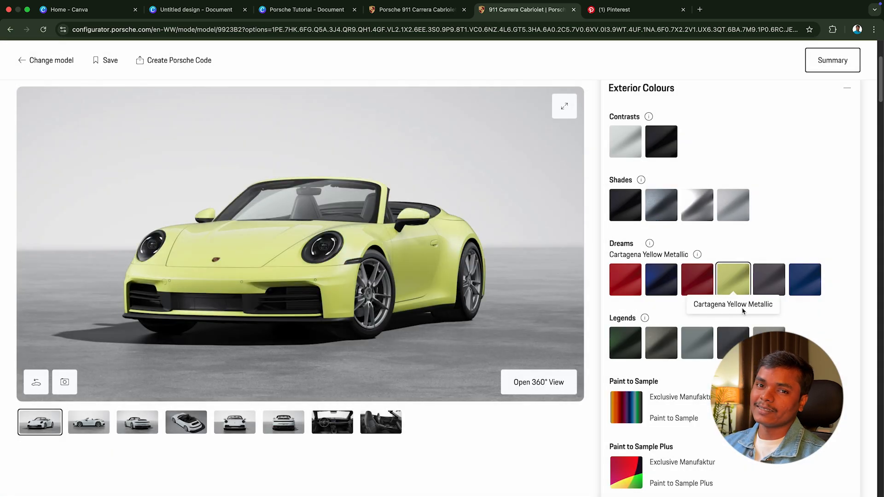
drag(420, 281, 352, 276)
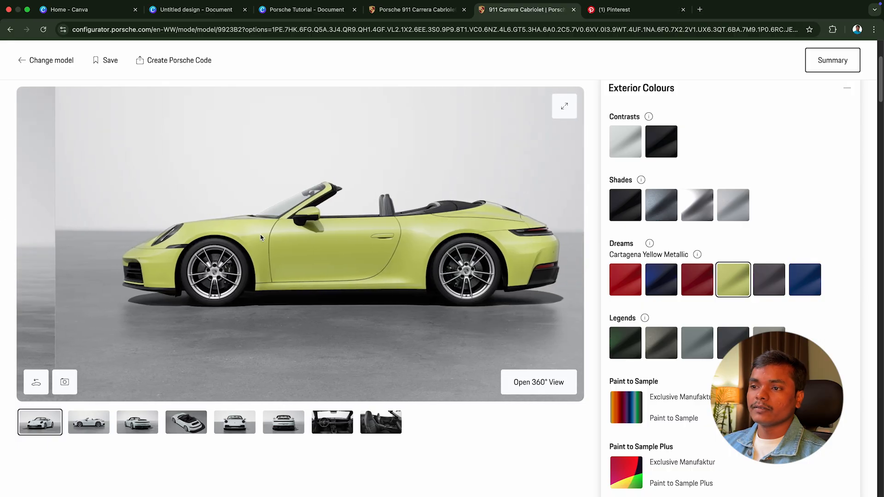
drag(479, 269, 322, 251)
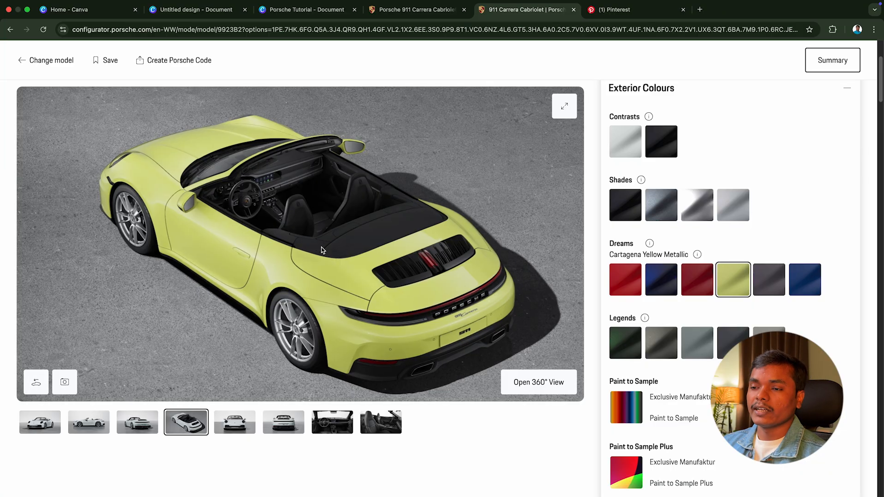
drag(194, 244, 572, 268)
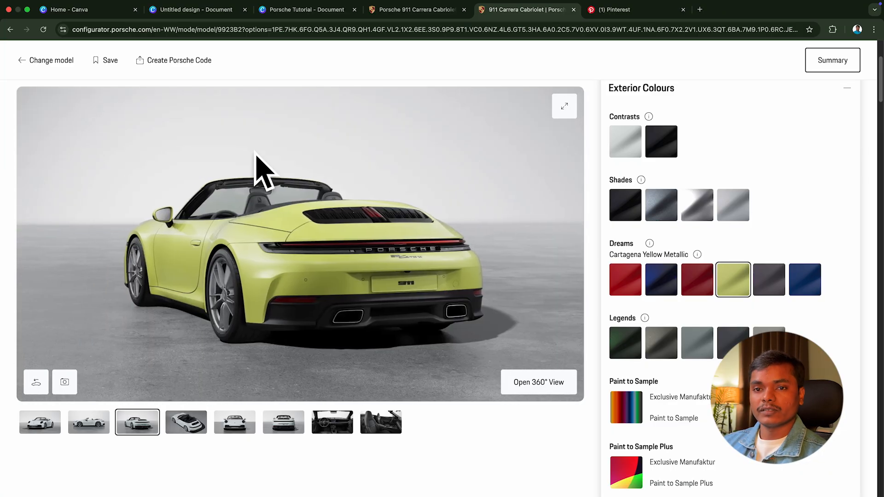
right_click(253, 229)
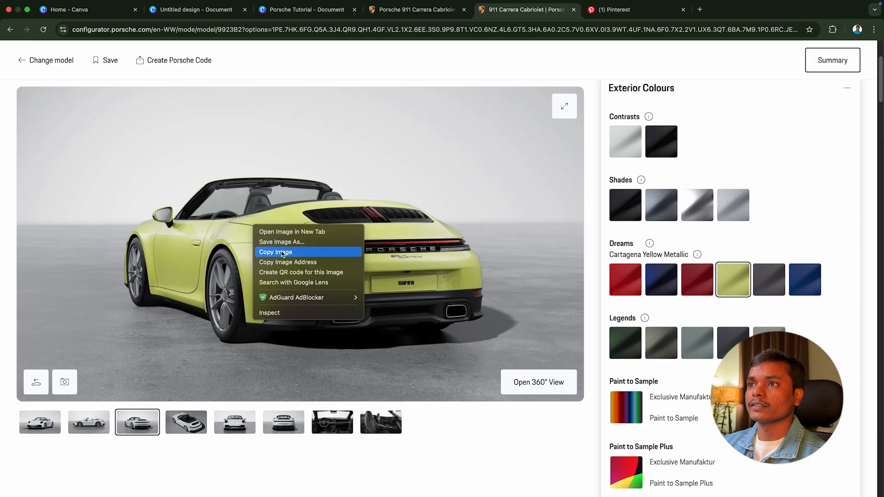
click(282, 253)
Step: Switch to the Porsche Tutorial design in Canva, paste the copied rear-view image and enlarge it beyond the poster's width
click(307, 9)
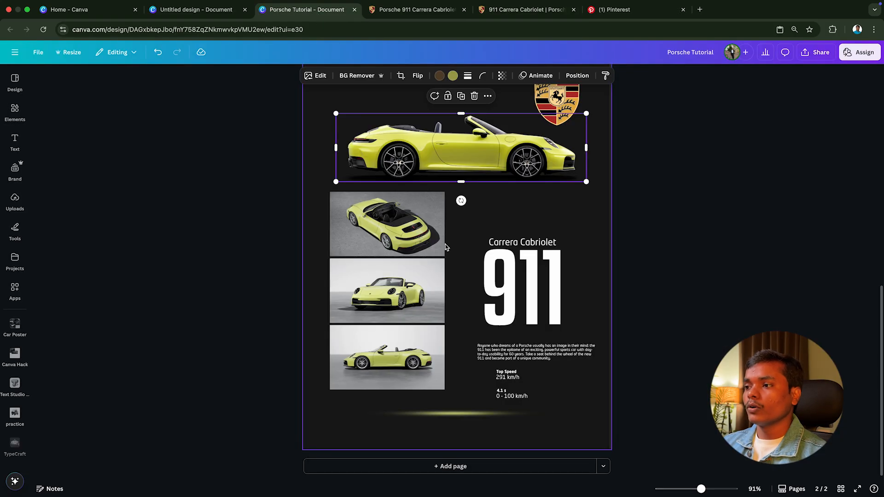
right_click(459, 229)
click(492, 274)
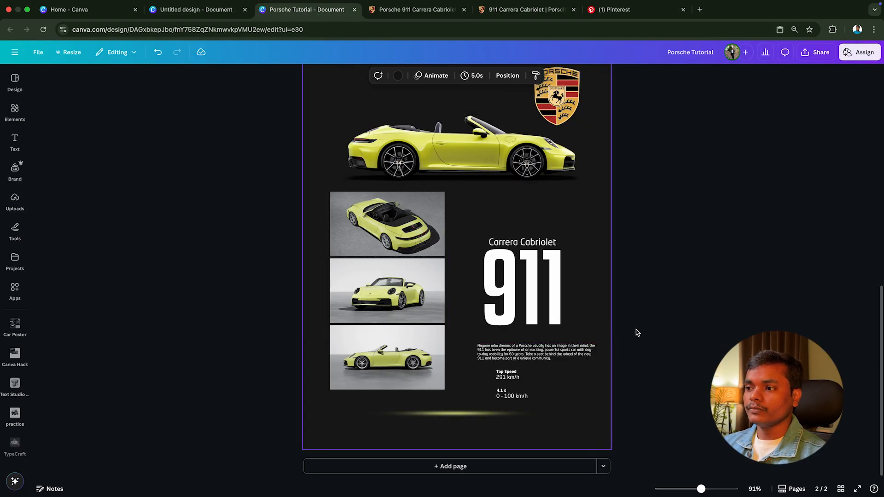
drag(494, 228, 427, 209)
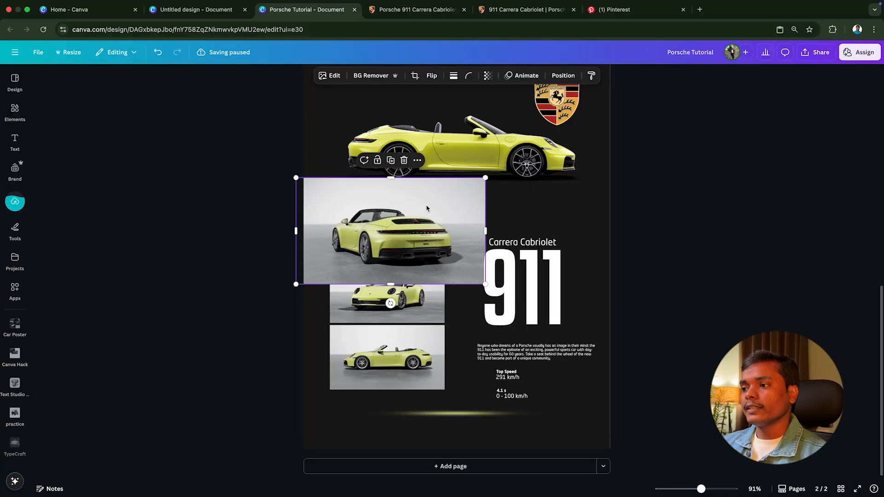
drag(485, 285, 756, 436)
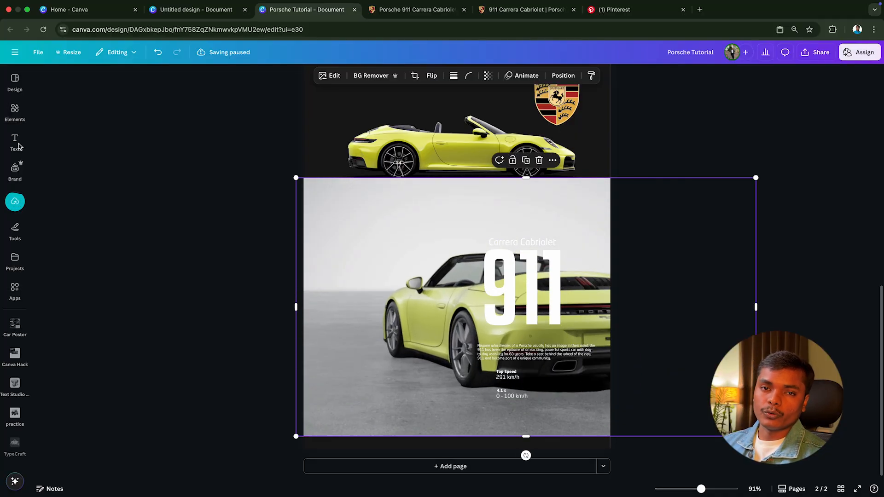
Step: Move the enlarged rear-view image up over the middle of the poster, and delete it
click(23, 203)
click(23, 203)
drag(380, 252, 288, 175)
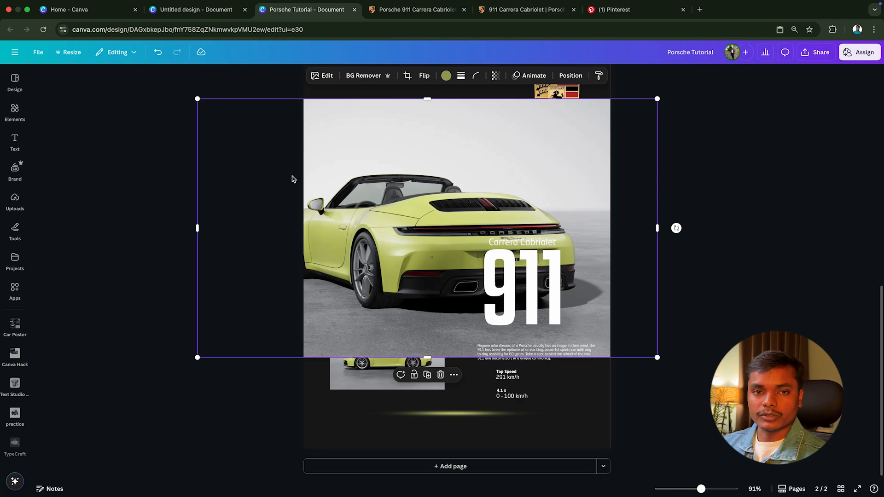
click(441, 376)
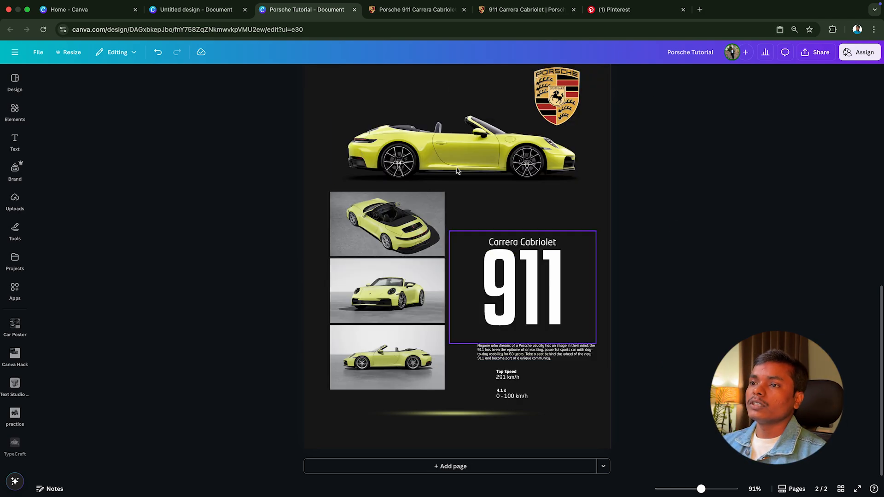
Step: Try shifting the large side-view car image on the poster, and undo the move
click(416, 9)
click(269, 6)
click(422, 144)
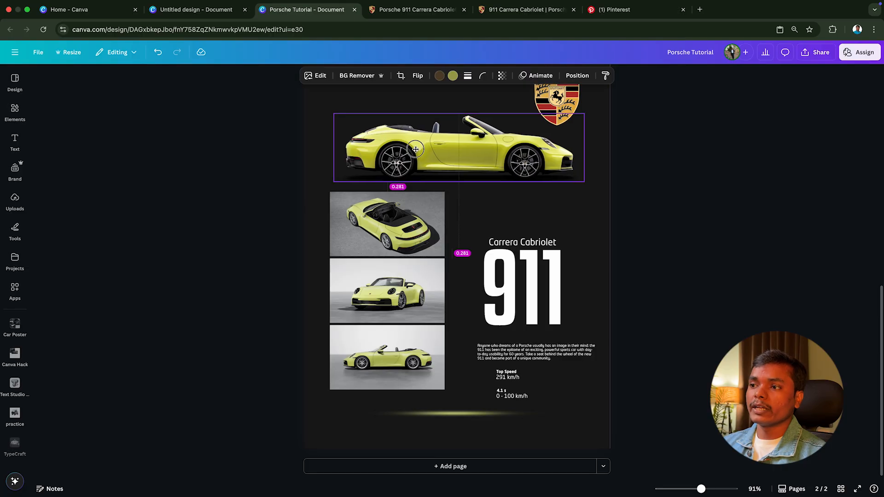
drag(422, 145, 399, 152)
key(super+z)
Step: Change the poster page's background colour to white
click(589, 205)
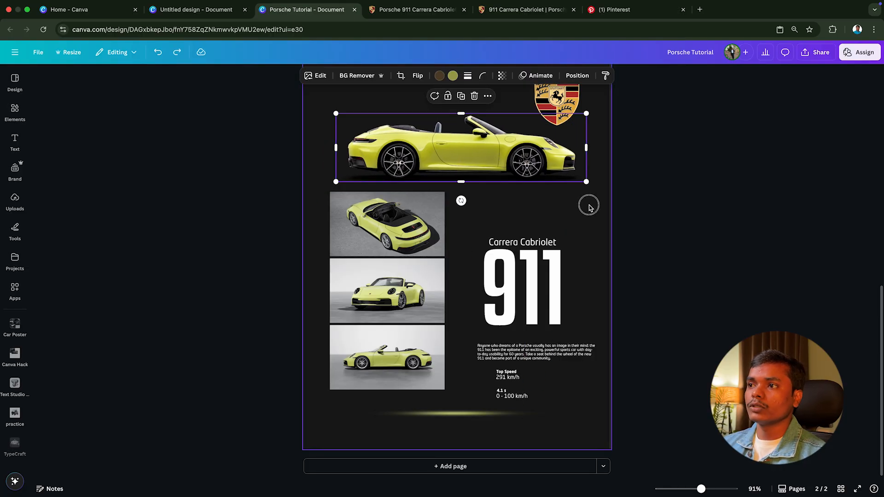
click(398, 75)
click(102, 140)
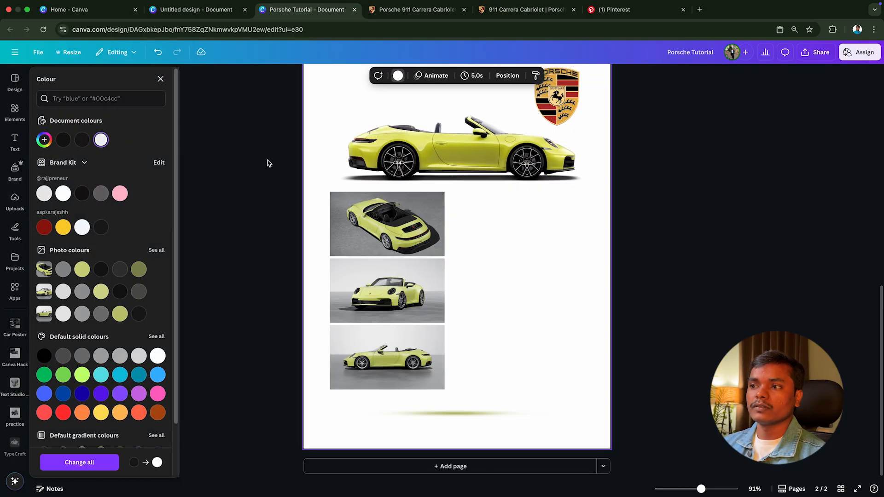
Step: Copy the side-view hero image from the Porsche model page and paste it just below the existing large car on the poster
click(429, 13)
scroll(410, 125, up, 15)
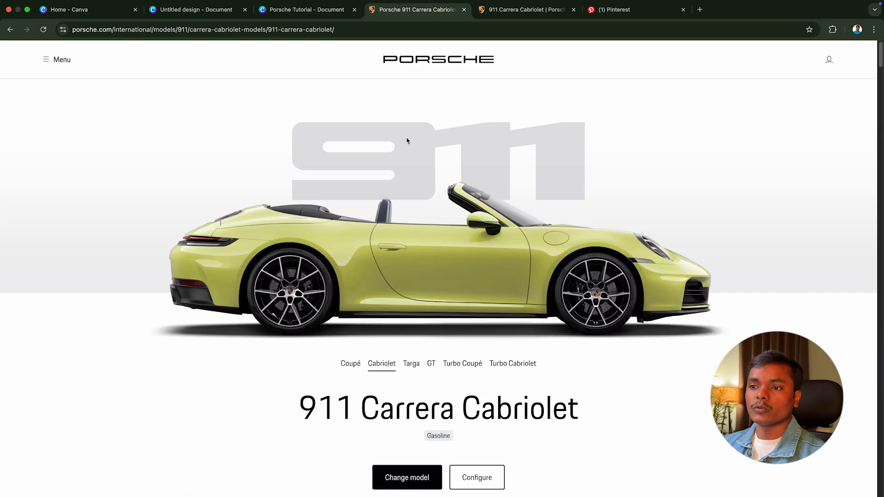
right_click(371, 256)
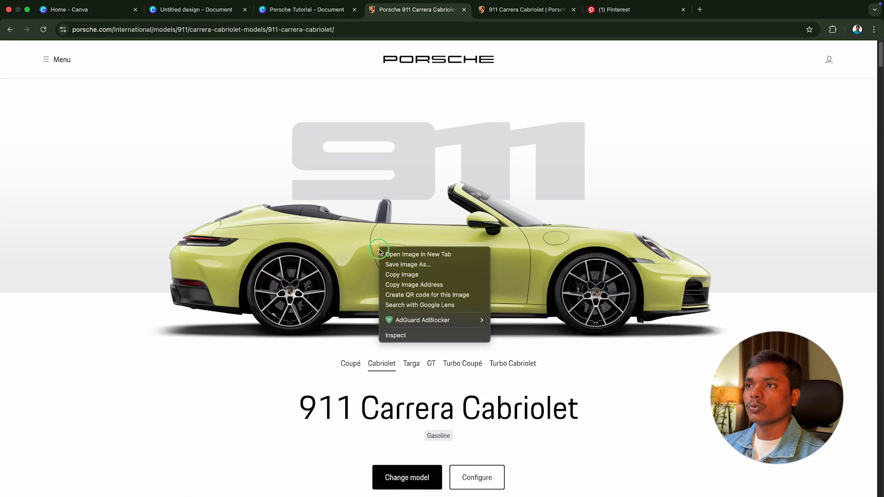
click(399, 275)
click(313, 15)
right_click(441, 219)
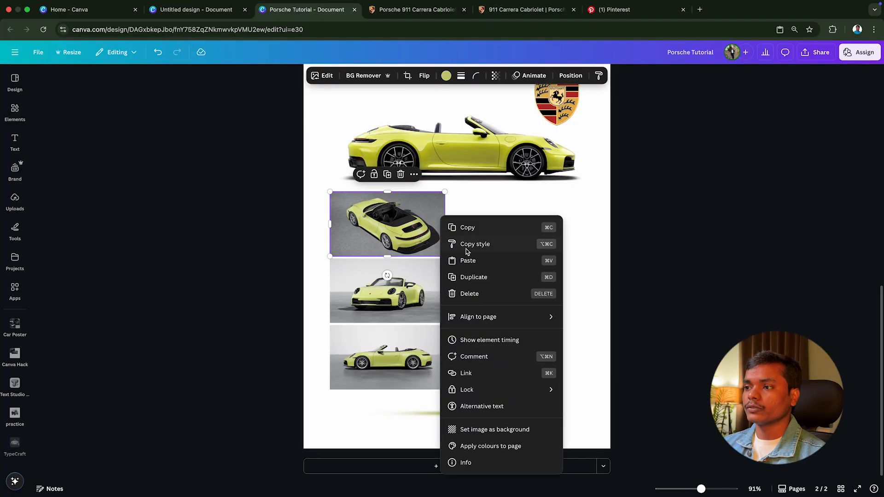
click(468, 252)
drag(501, 154, 521, 213)
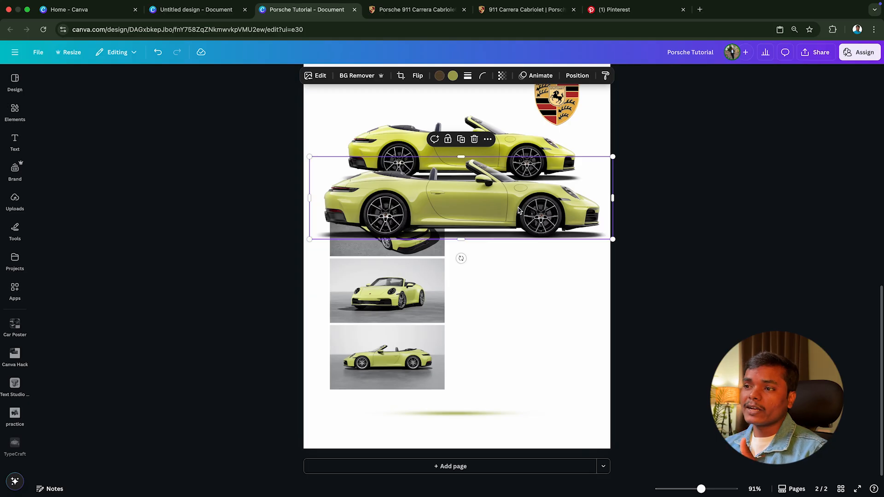
Step: Open the image editing options of the upper side-view car and look through its settings
click(515, 135)
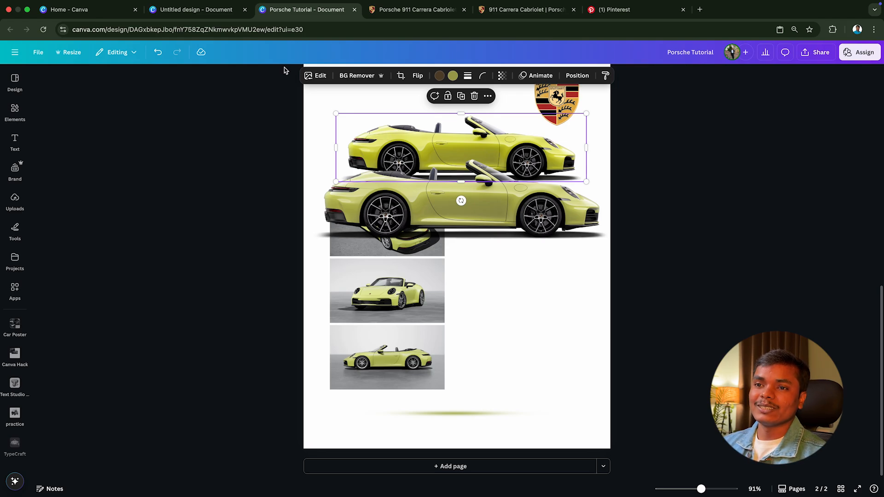
click(316, 77)
click(113, 138)
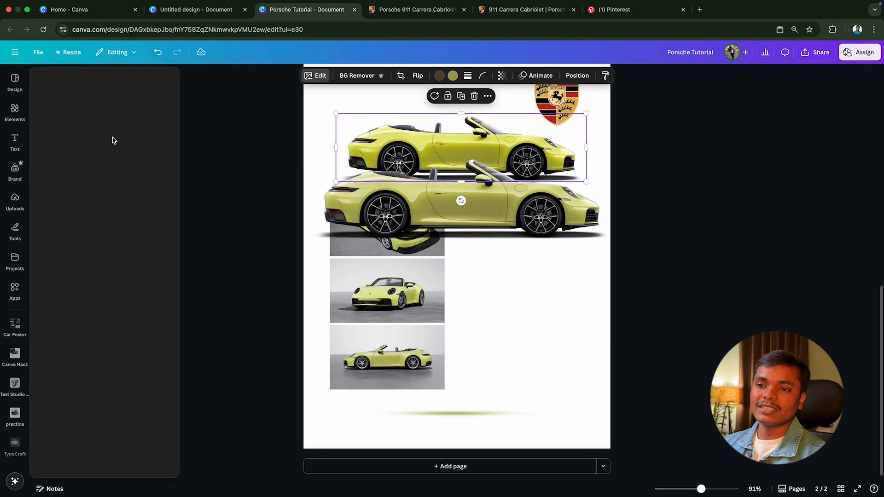
scroll(97, 273, down, 5)
scroll(87, 240, up, 4)
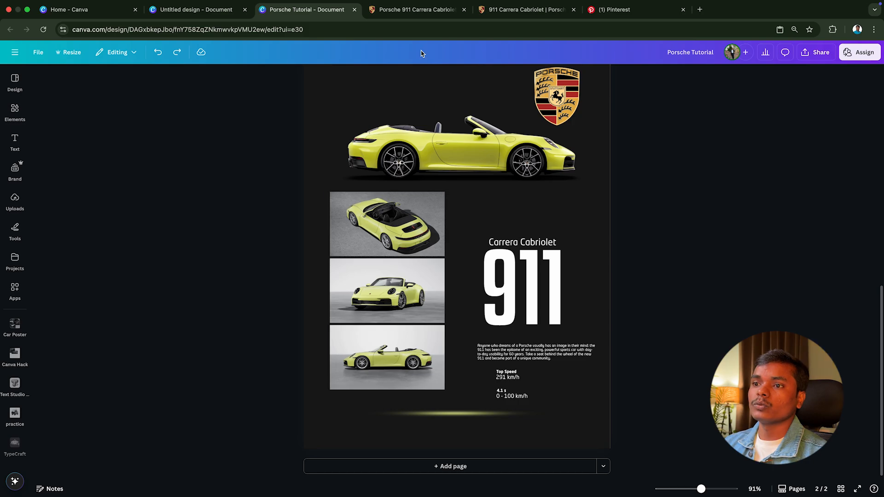
Step: Move the configurator's browser tab ahead of the Porsche model page and browse the yellow car's remaining view angles
click(505, 11)
drag(505, 11, 412, 9)
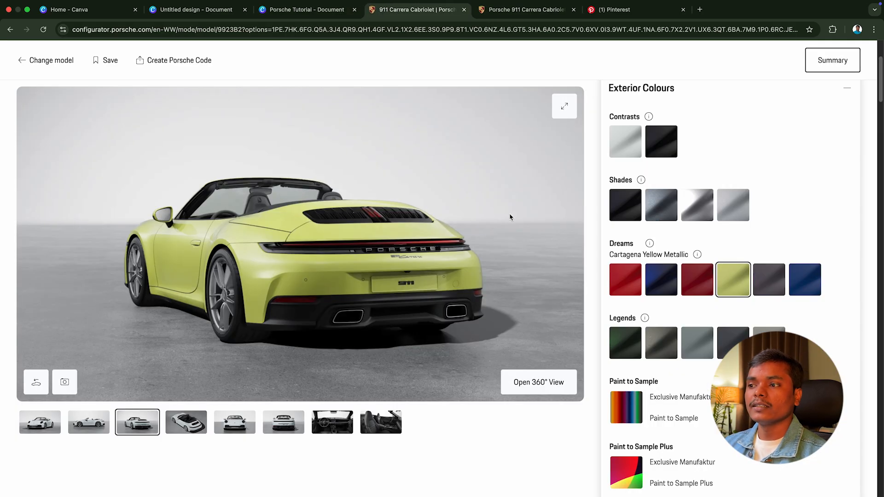
drag(510, 216, 323, 207)
drag(405, 205, 185, 203)
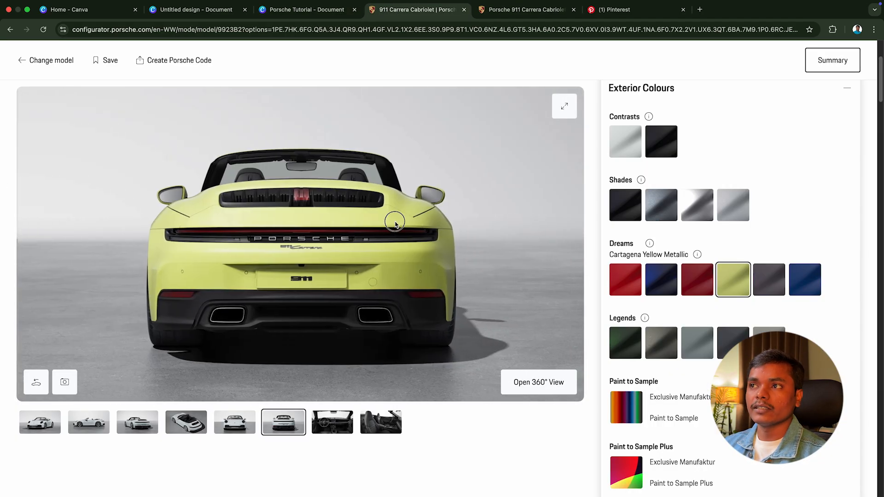
drag(395, 222, 193, 207)
click(324, 11)
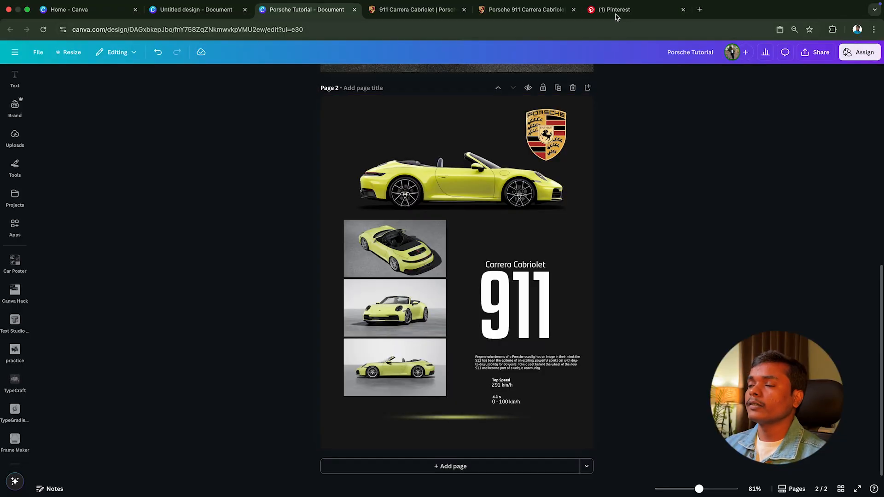
Step: Browse the car poster results on Pinterest and open the pin "Porsche 911 GT3 RS – Bold Automotive Poster Design"
click(617, 9)
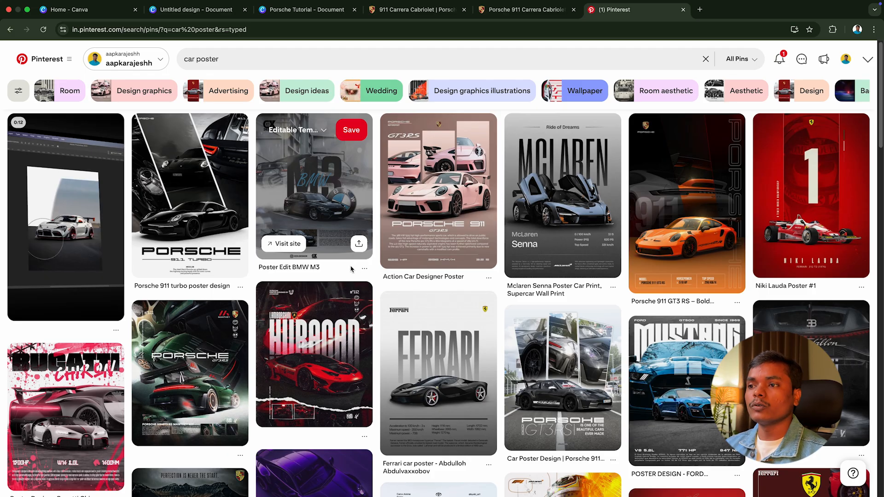
scroll(351, 270, down, 1)
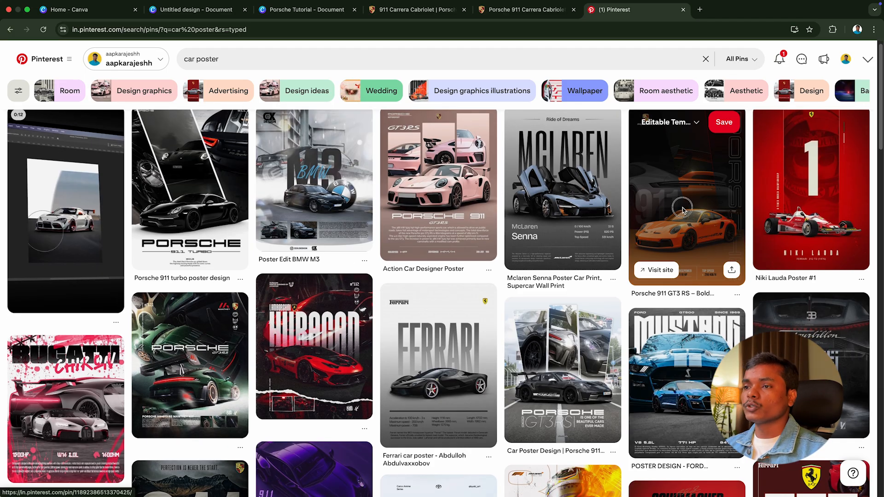
click(683, 208)
scroll(682, 203, left, 5)
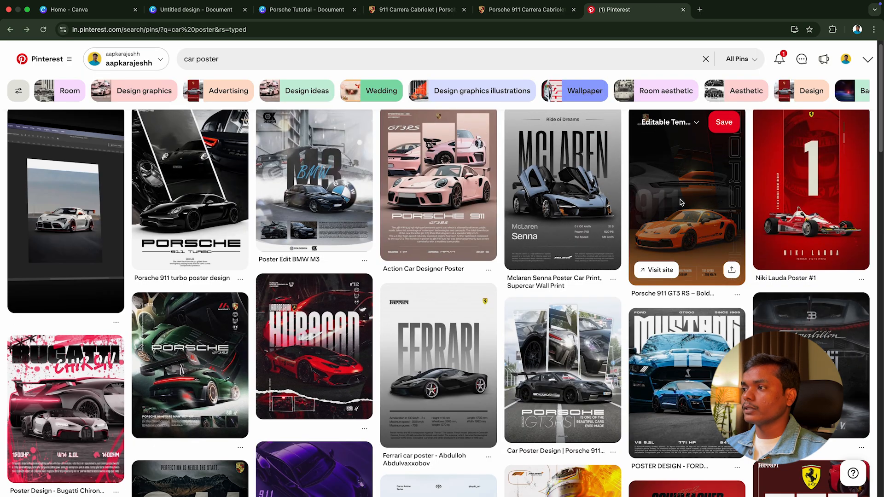
click(682, 202)
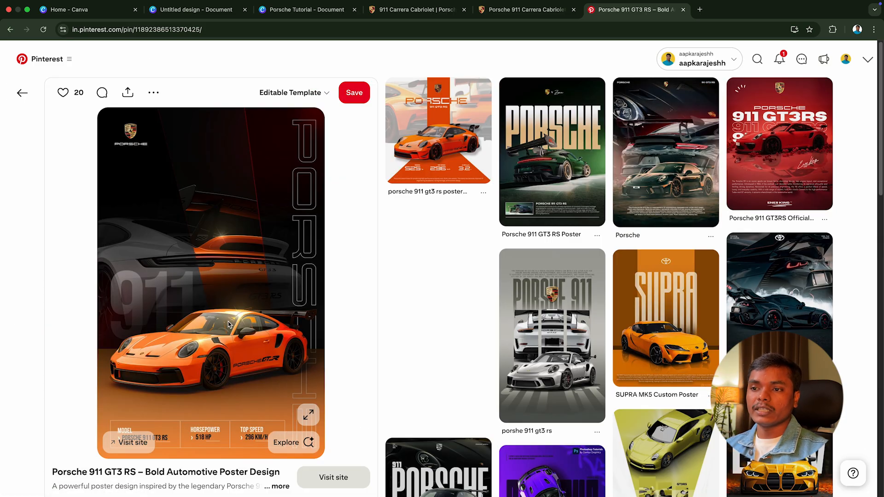
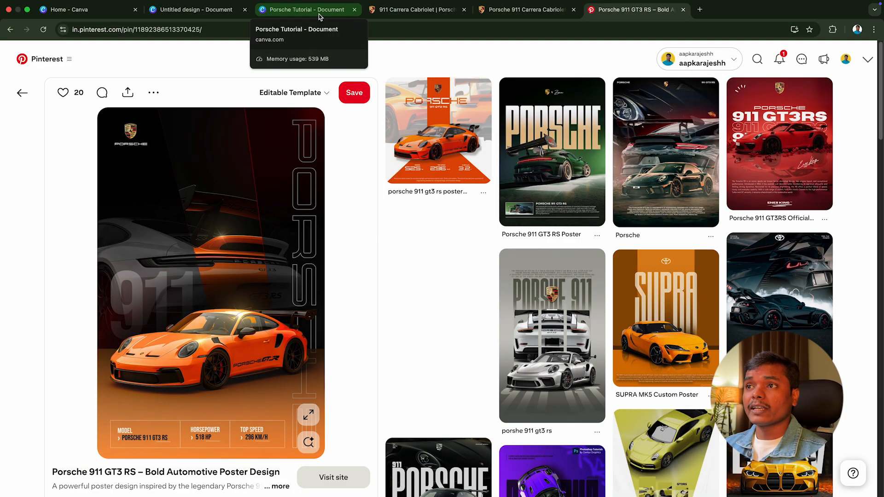
Step: Switch to the Porsche Tutorial design in Canva, copy the side-view car from page 2 and add a new page after it
click(319, 13)
click(456, 185)
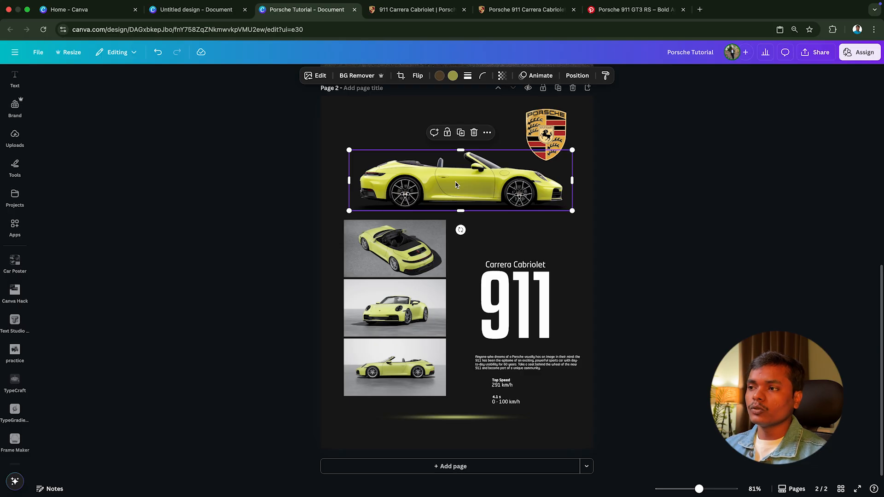
click(588, 88)
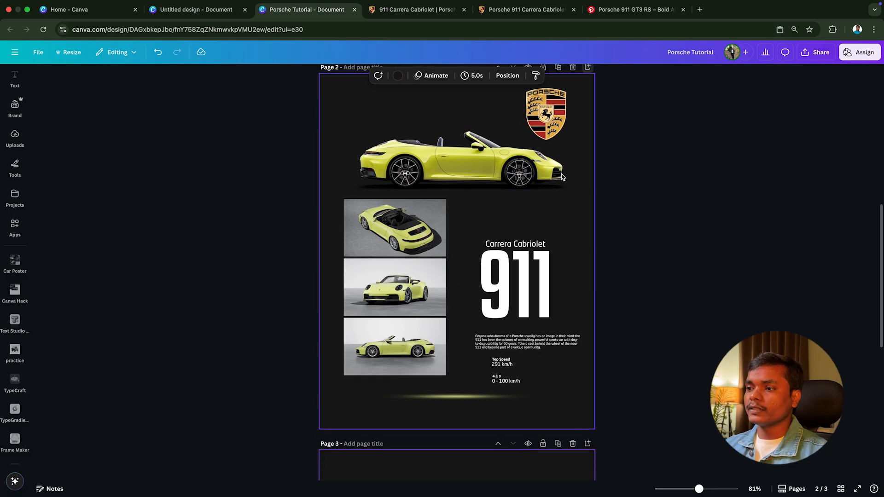
Step: Set the new page's background to white and paste the copied side-view car slightly below the page's middle
click(421, 75)
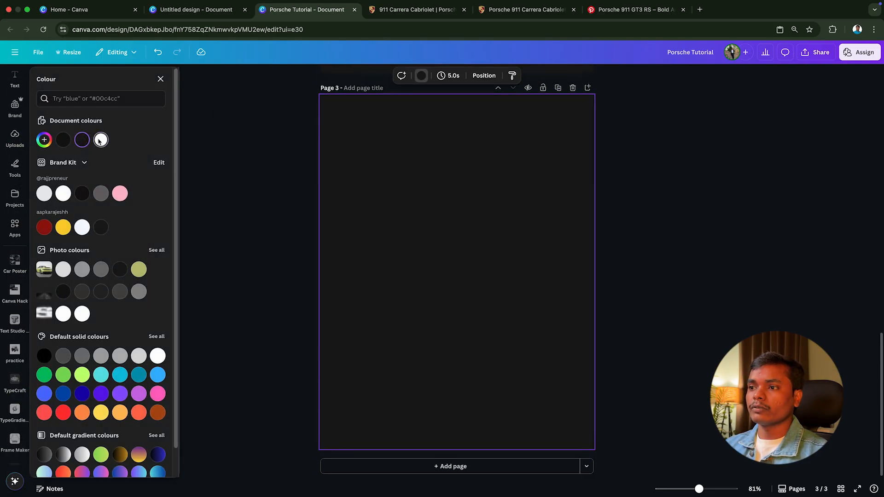
click(93, 139)
click(213, 272)
key(ctrl+v)
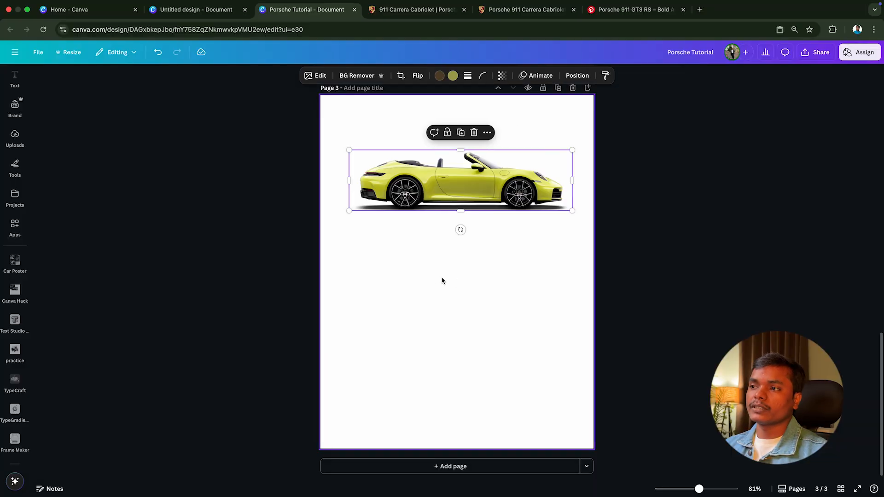
drag(495, 181, 492, 284)
click(582, 315)
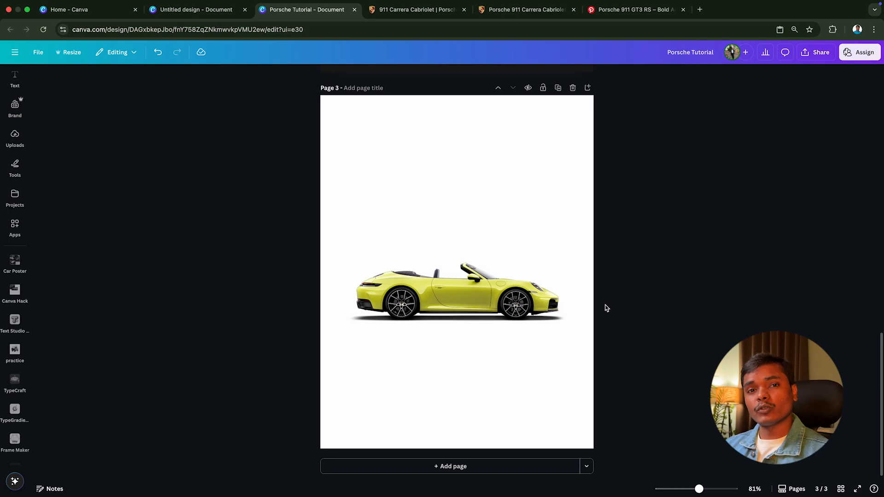
Step: Open the Frame Maker app and set its grid to 8 columns
click(15, 111)
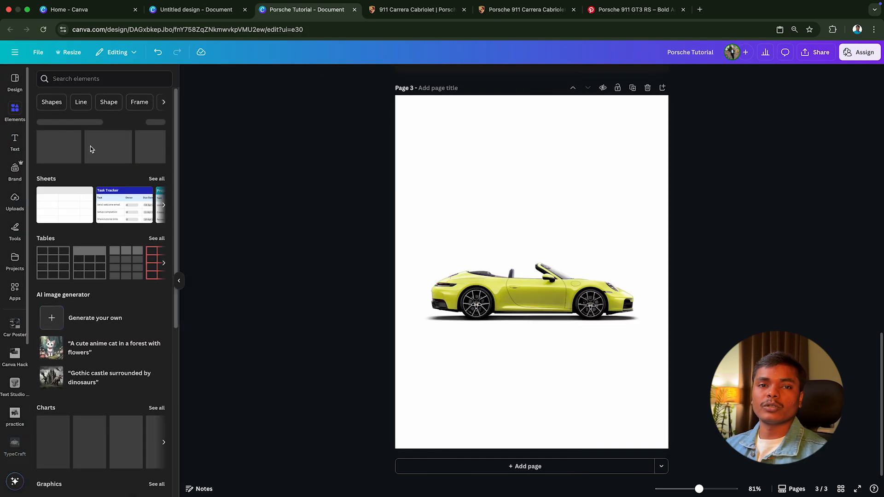
click(179, 281)
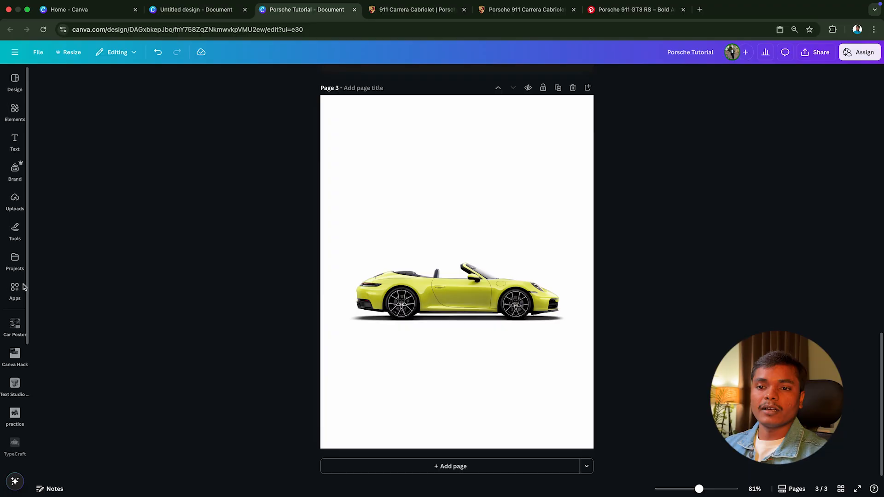
click(15, 288)
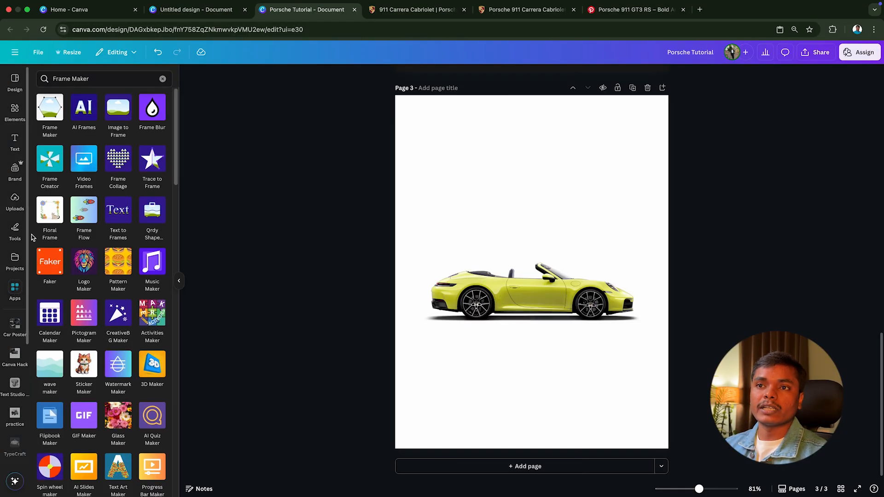
click(54, 111)
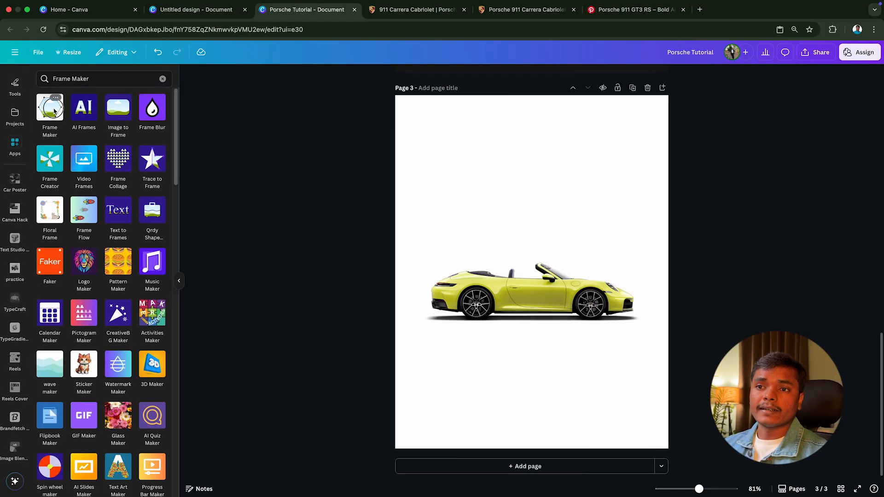
click(124, 460)
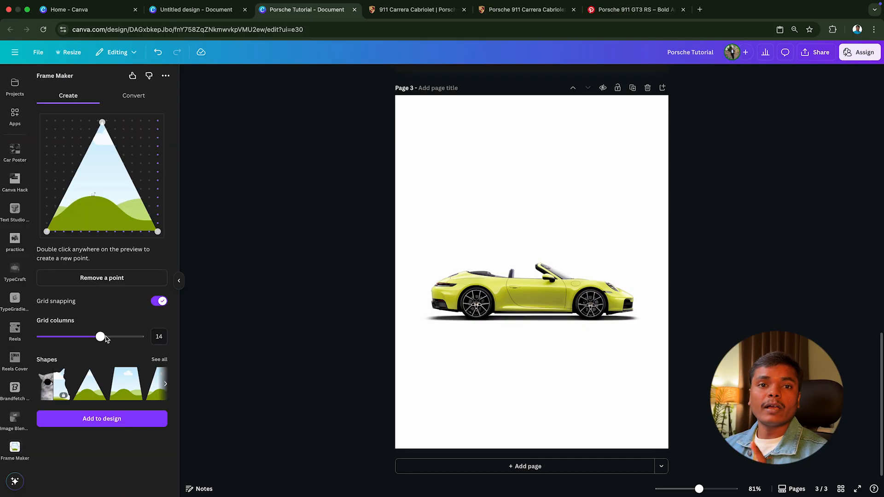
drag(102, 339, 63, 339)
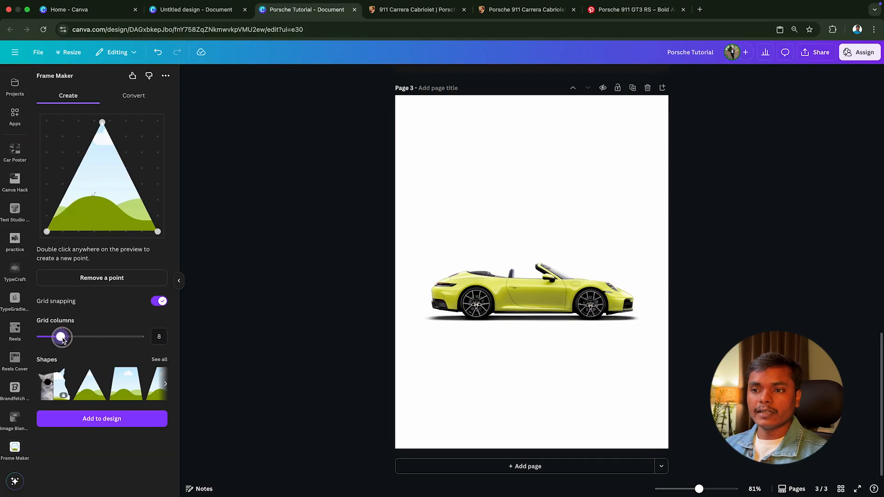
Step: Add a fourth point to the triangular frame preview and shape it into a slanted quadrilateral, wide above and narrow at its lower right
double_click(158, 121)
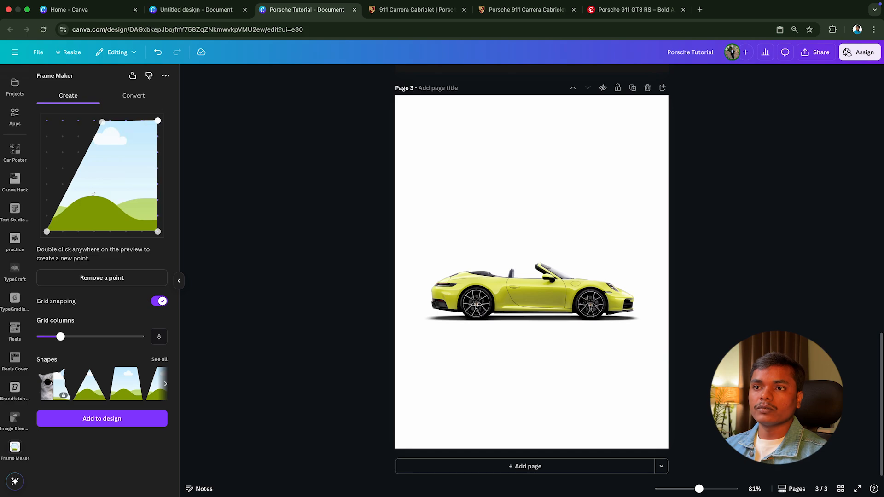
drag(157, 121, 63, 120)
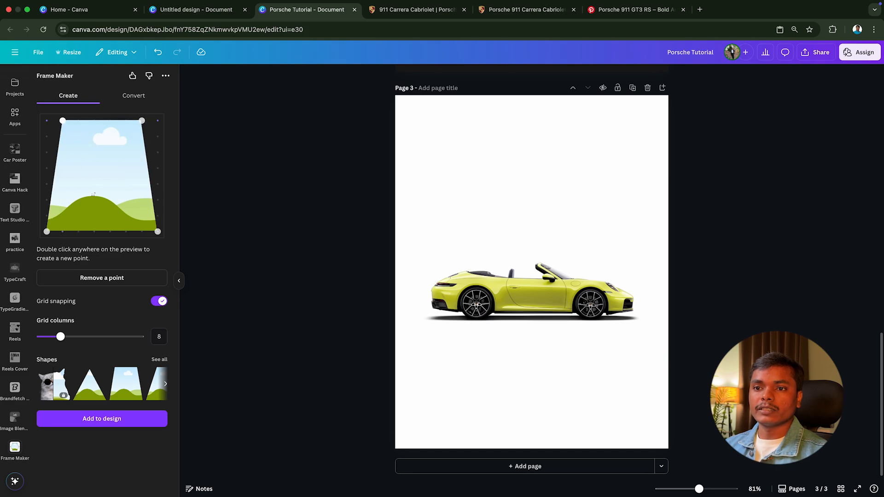
drag(65, 234, 126, 231)
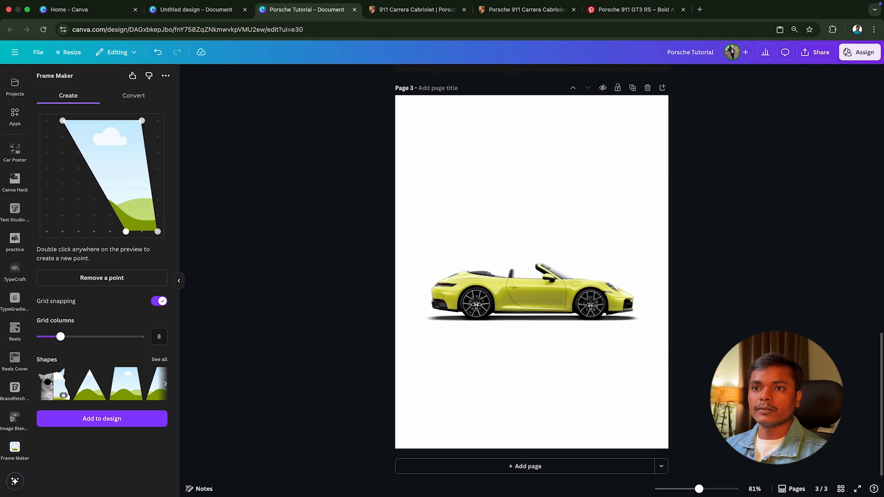
drag(63, 121, 79, 121)
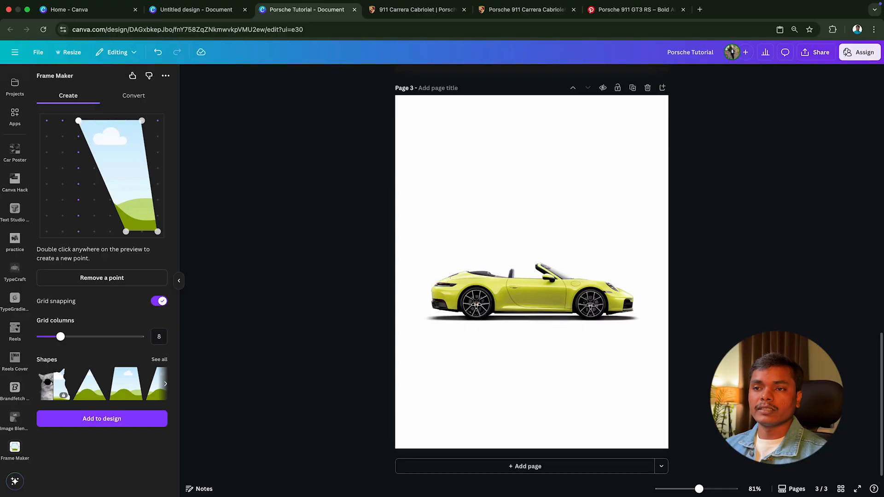
Step: Move the Pinterest poster's browser tab directly after the Canva design and examine the slanted band behind the poster's car
click(541, 10)
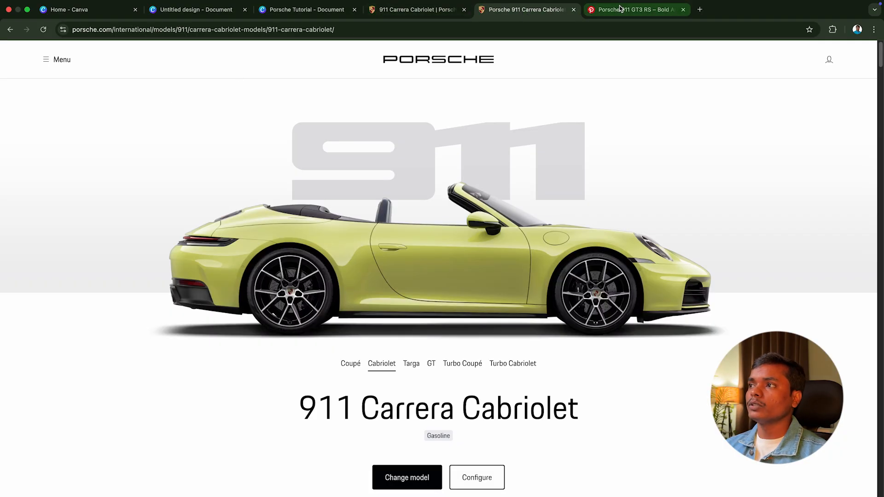
drag(636, 9, 446, 13)
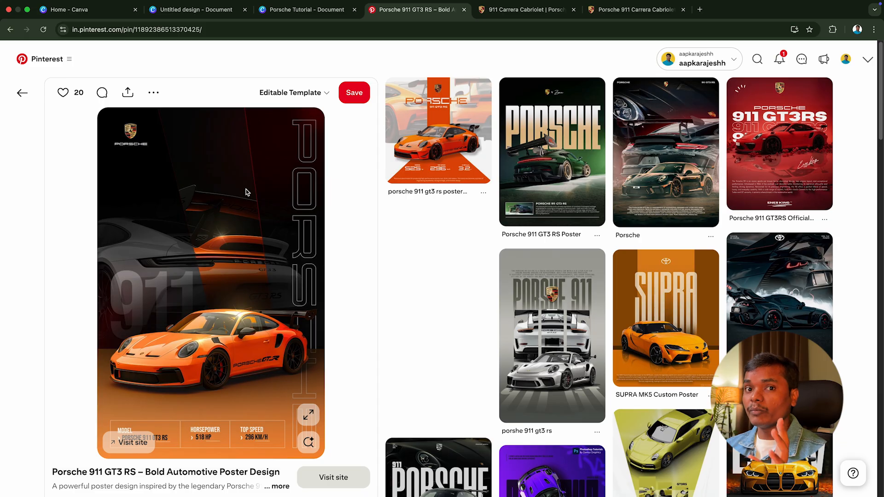
click(333, 10)
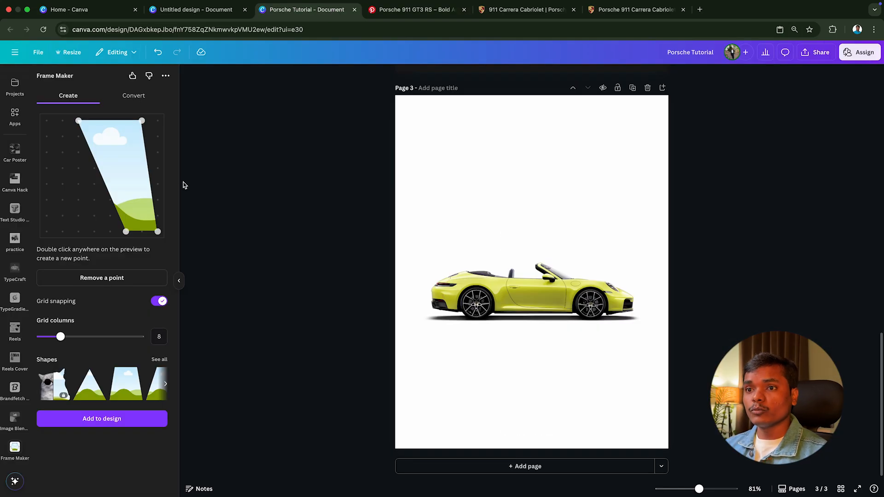
Step: Add the slanted frame to page 3 and enlarge it to run from the page's upper edge down behind the car
click(114, 420)
drag(460, 271, 477, 165)
drag(517, 245, 576, 353)
drag(538, 299, 494, 294)
drag(528, 355, 527, 357)
drag(504, 322, 501, 321)
Step: Move the side-view car down over the frame's lower end and bring it to the front
click(381, 299)
drag(381, 299, 383, 343)
right_click(383, 344)
mouse_move(433, 326)
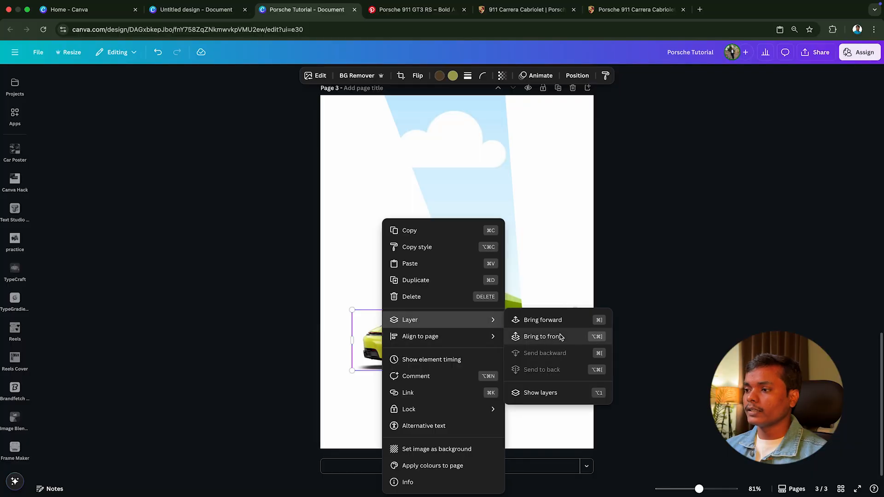
click(561, 338)
click(542, 343)
drag(540, 343, 536, 344)
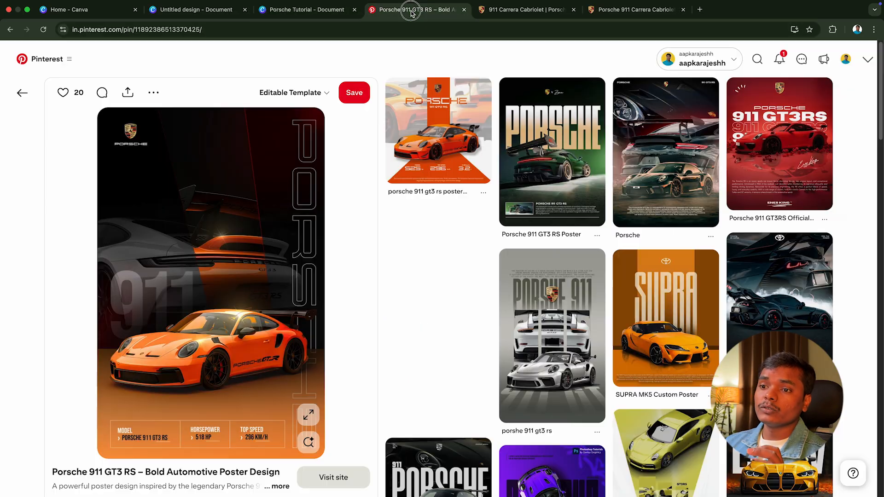
Step: Check the Pinterest poster, then copy the rear-view yellow car image from the Porsche configurator and paste it onto page 3
click(414, 9)
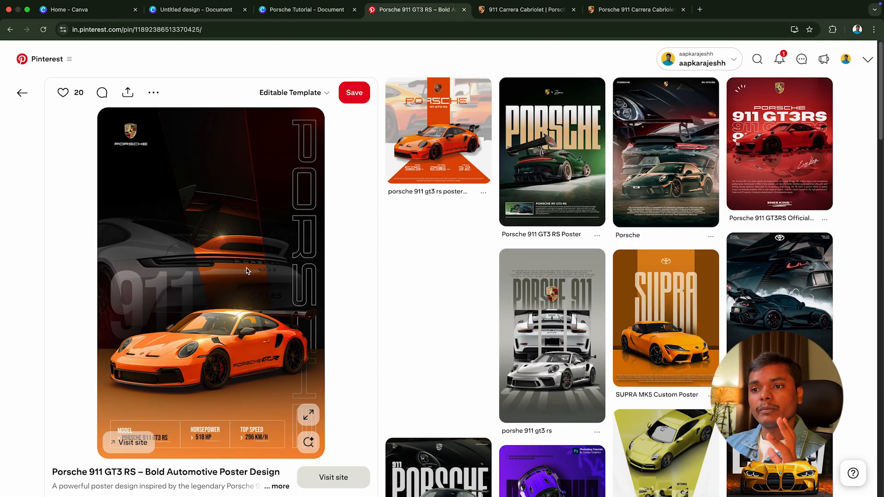
click(526, 10)
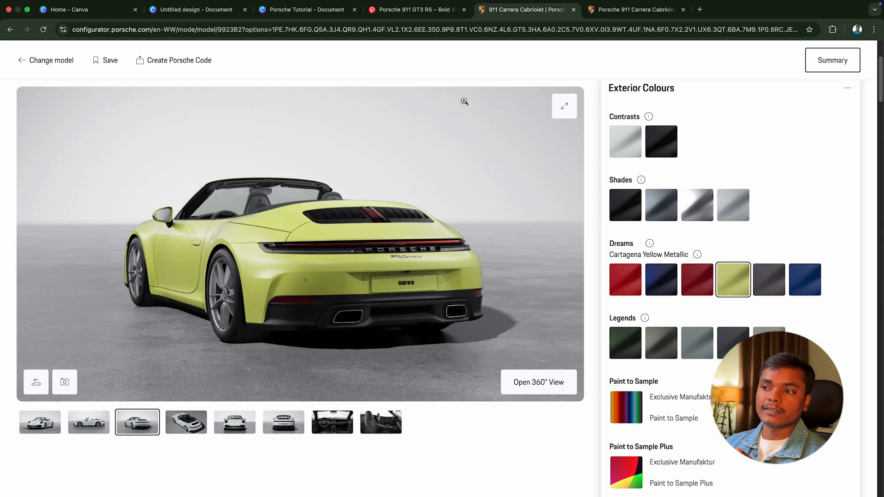
right_click(329, 226)
click(312, 13)
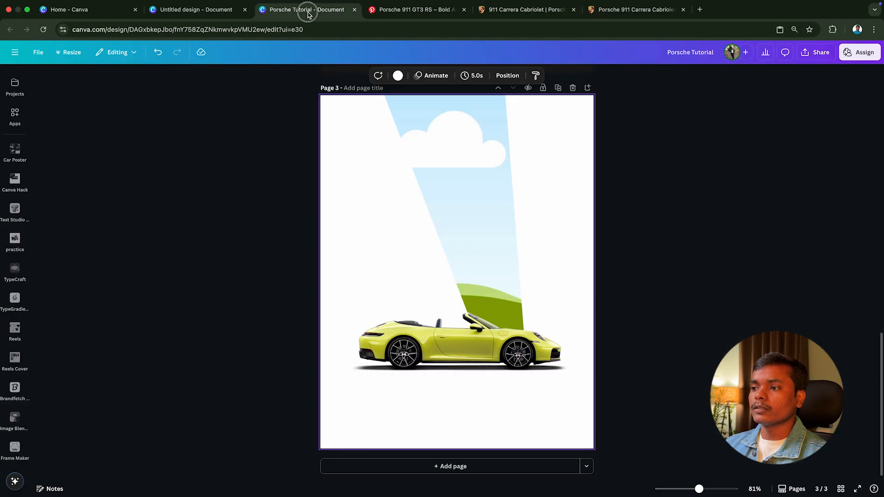
right_click(397, 249)
click(419, 285)
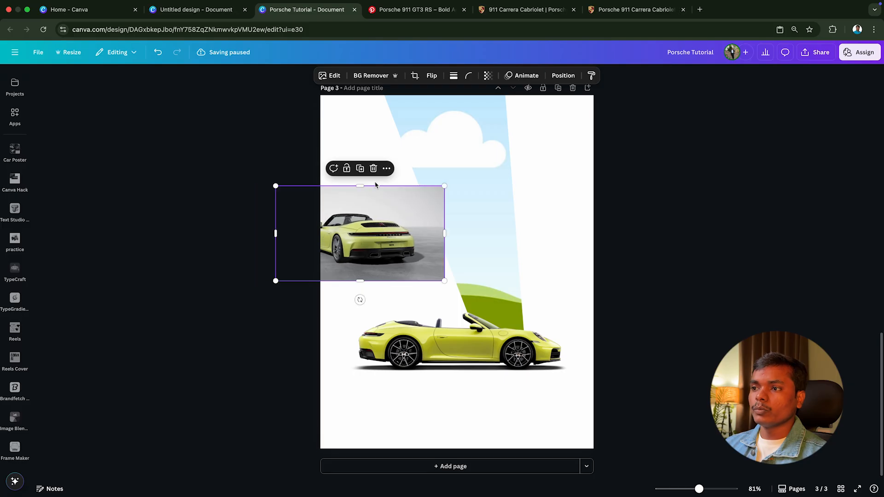
Step: Duplicate the rear-view image, place one copy in the slanted frame and crop it so the car's tail shows, using the Pinterest poster as reference
click(360, 169)
drag(385, 273, 423, 194)
double_click(472, 190)
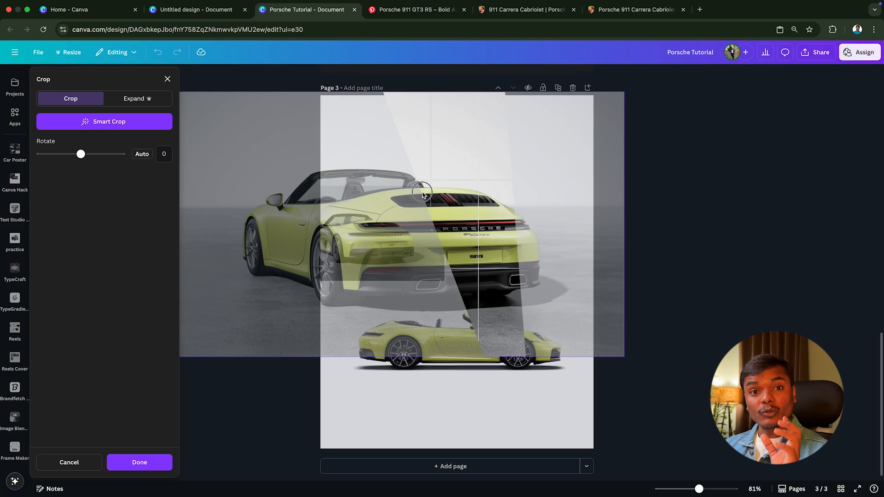
click(415, 10)
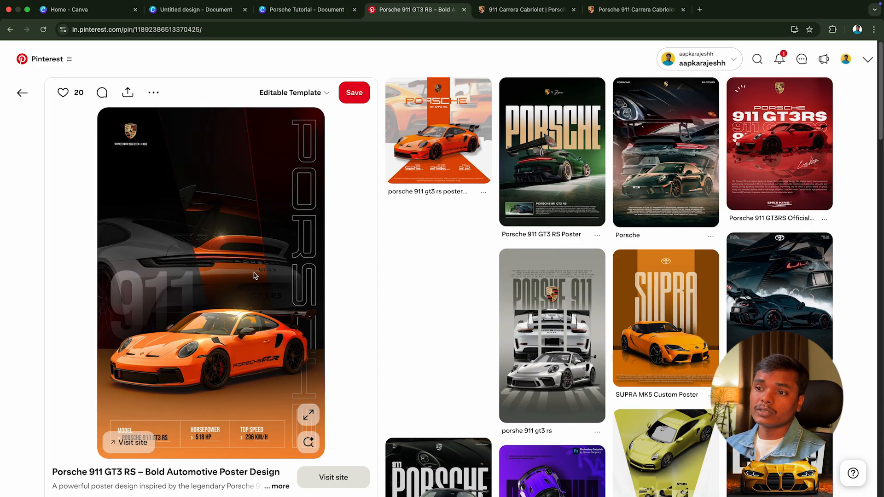
click(294, 10)
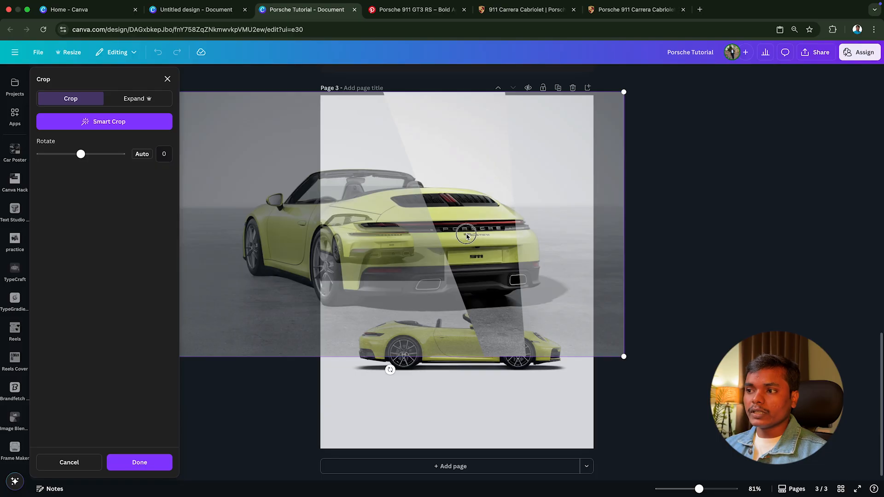
click(694, 227)
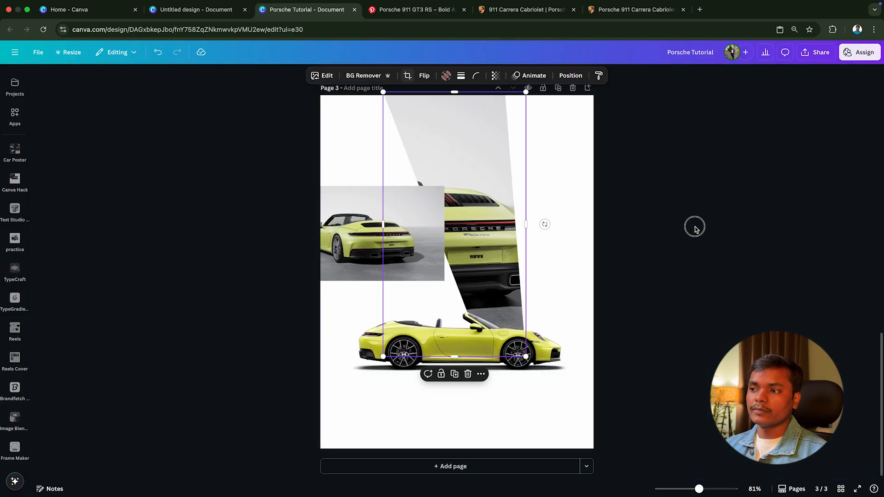
click(419, 231)
click(482, 202)
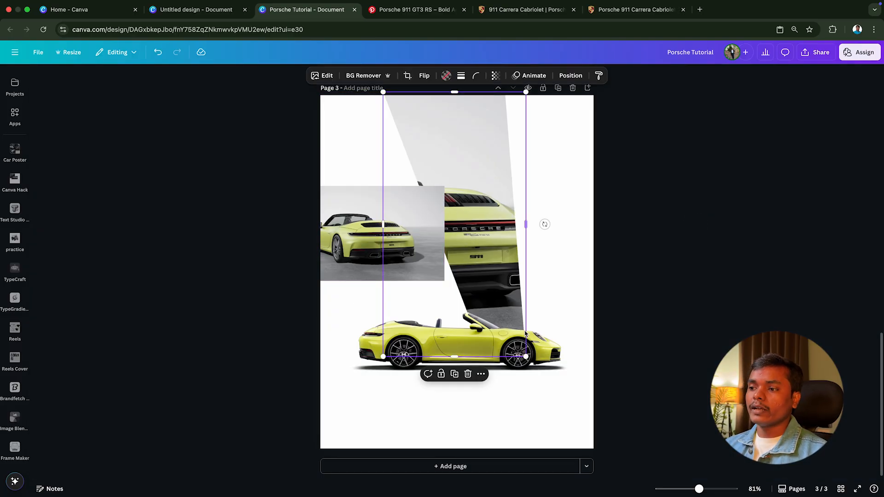
click(536, 357)
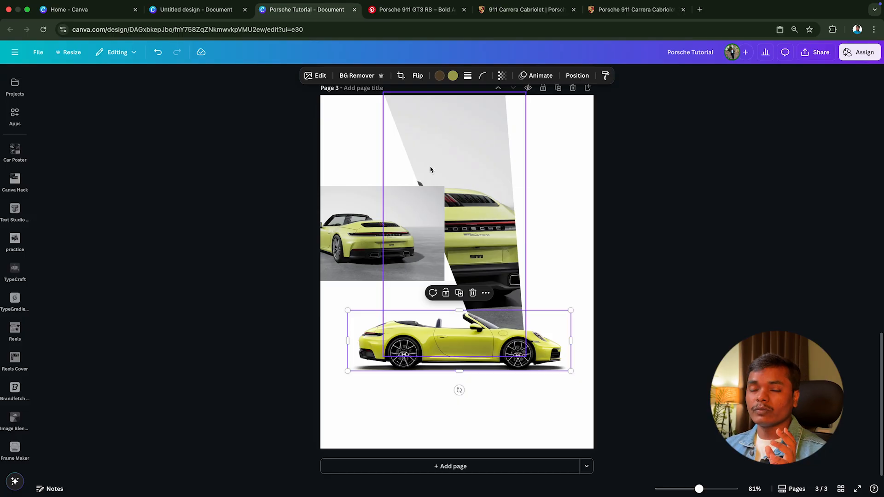
Step: Try raising the contrast of the framed rear-view image to 14 and undo the adjustment
click(446, 164)
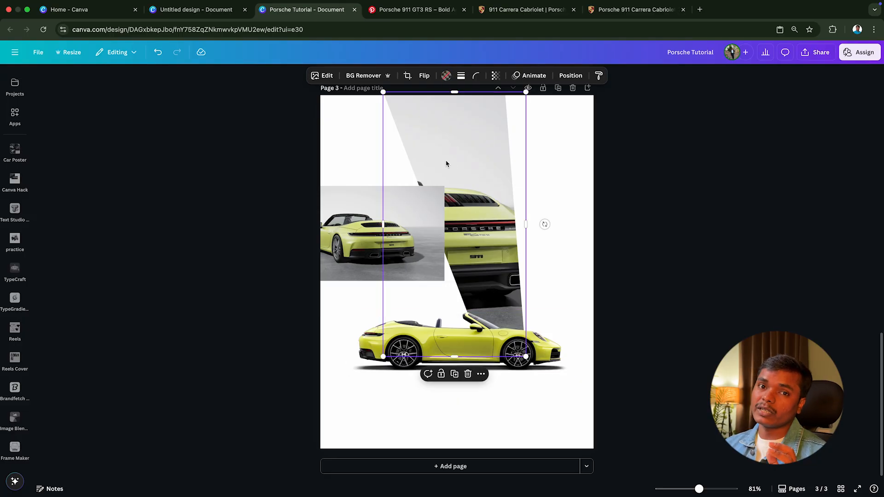
click(325, 78)
click(115, 140)
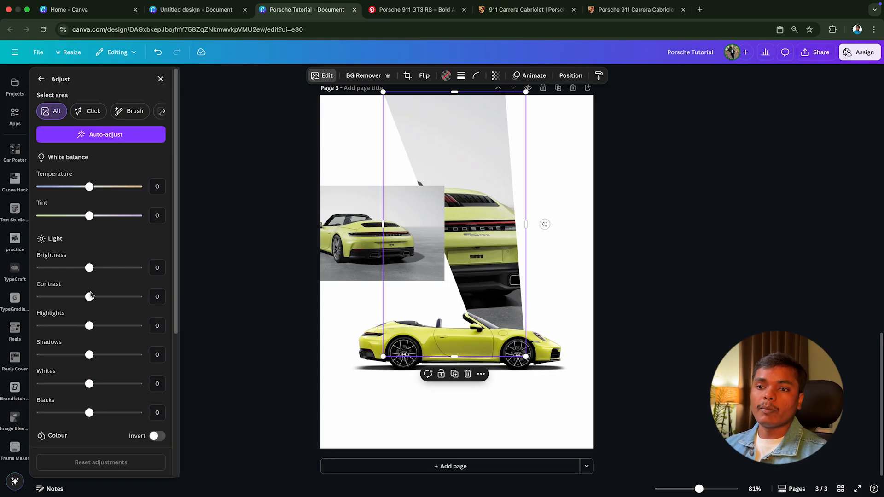
drag(90, 296, 97, 300)
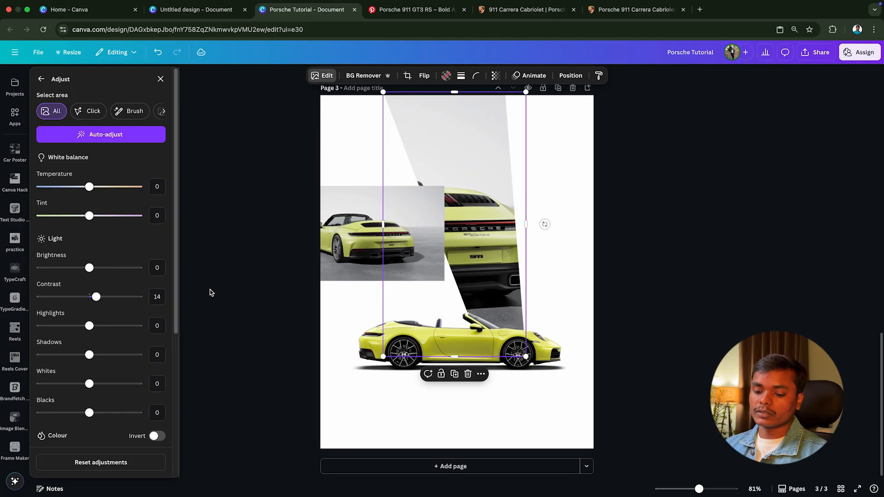
key(super+z)
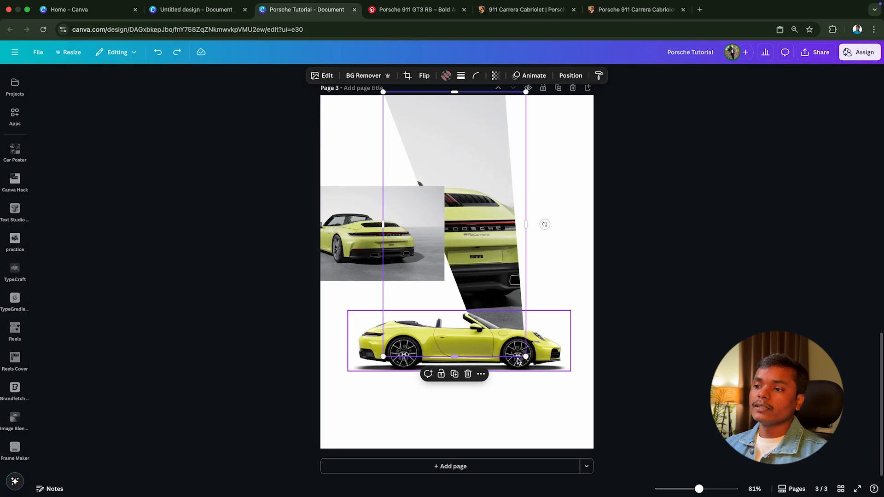
click(558, 362)
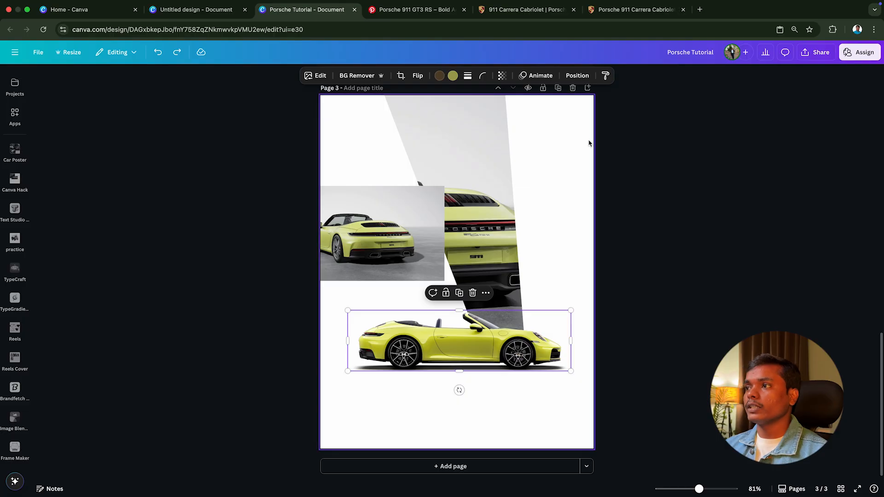
Step: Copy the side-view car's style onto the loose rear-view image, and that image's style onto the image in the slanted frame
click(606, 76)
click(348, 252)
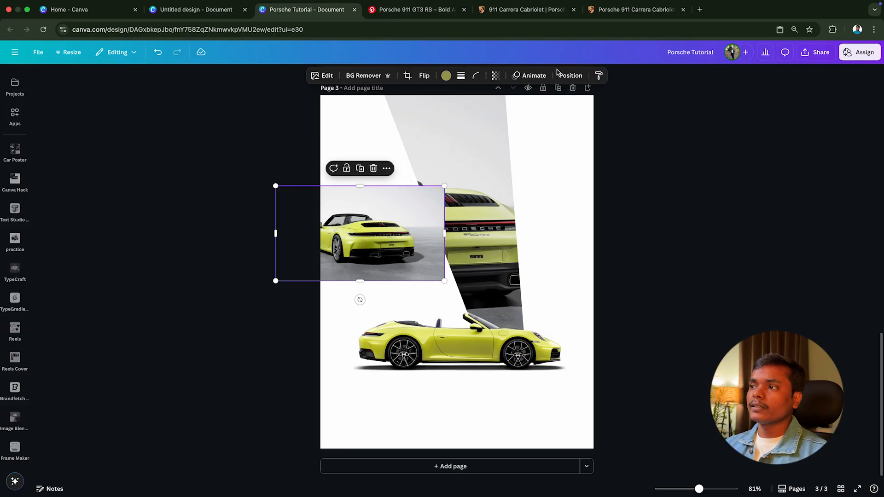
click(599, 75)
click(475, 157)
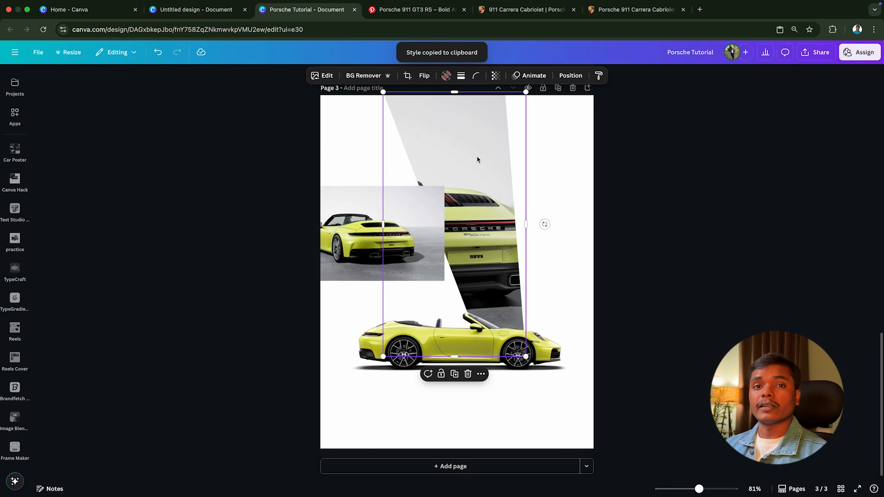
click(362, 246)
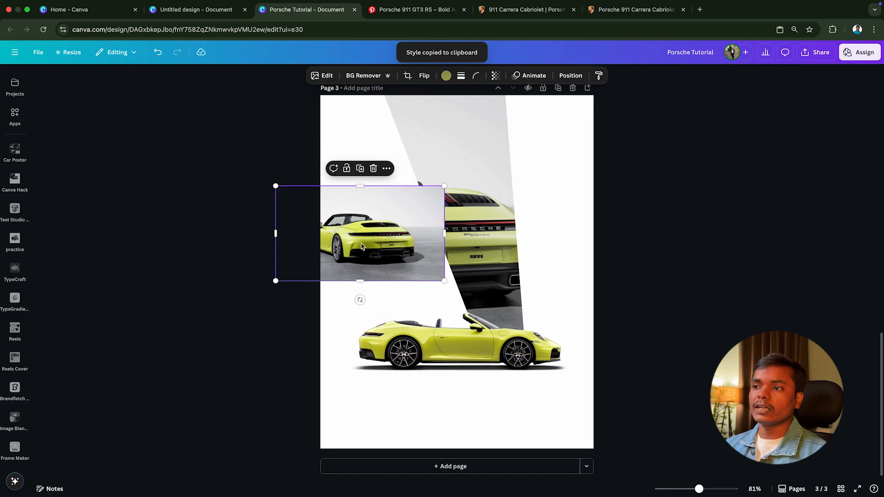
Step: Duplicate the loose rear-view image into the slanted frame, confirm its crop on the car's tail and enlarge the frame slightly
click(361, 171)
drag(380, 233, 429, 188)
double_click(487, 194)
key(Return)
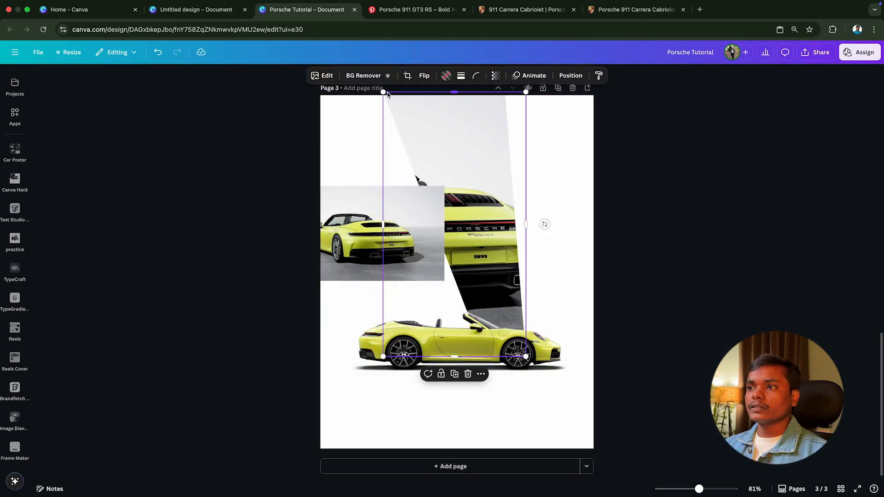
drag(435, 133, 436, 133)
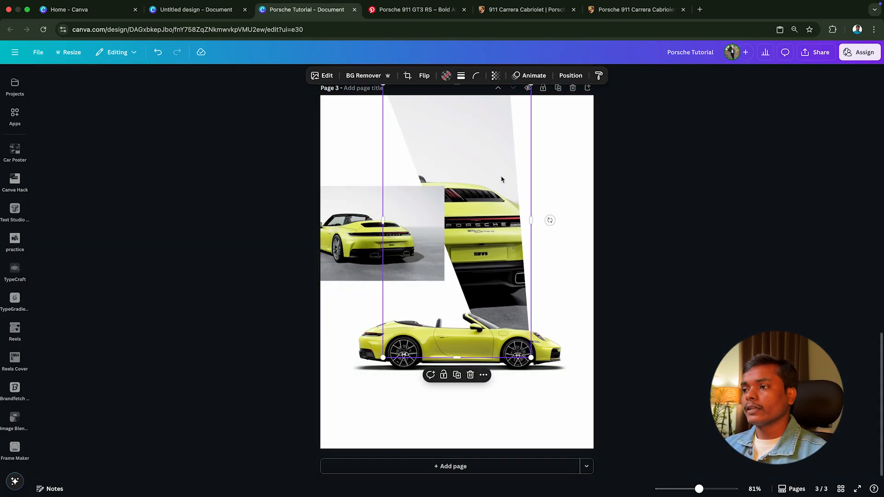
Step: Lock the slanted framed image in place and move the loose rear-view image partly over it
right_click(502, 179)
mouse_move(526, 367)
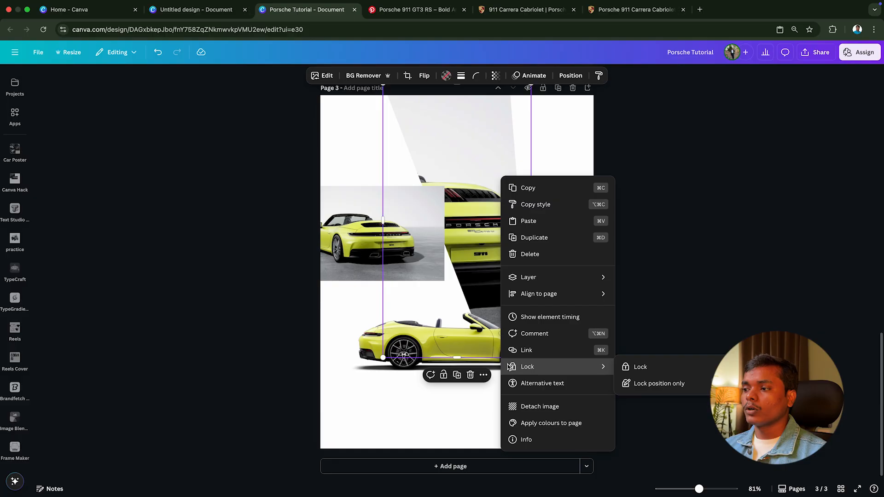
click(640, 367)
click(355, 225)
drag(355, 226, 383, 216)
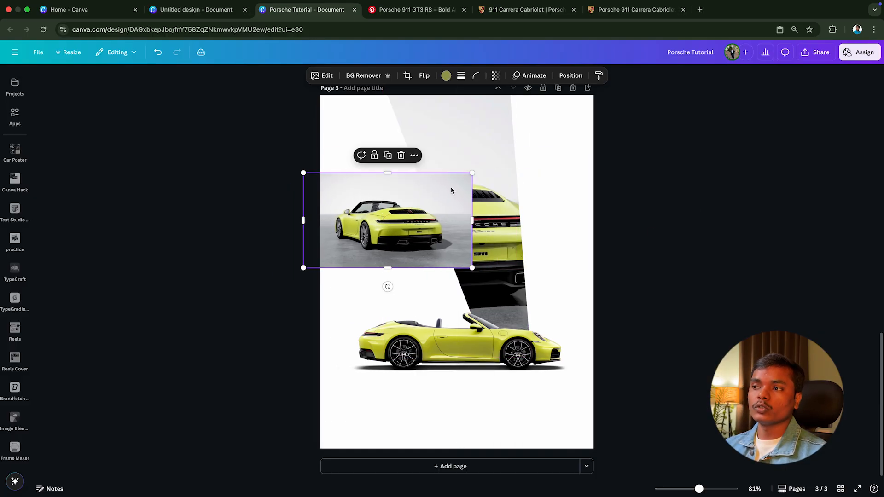
click(477, 155)
right_click(479, 155)
mouse_move(528, 344)
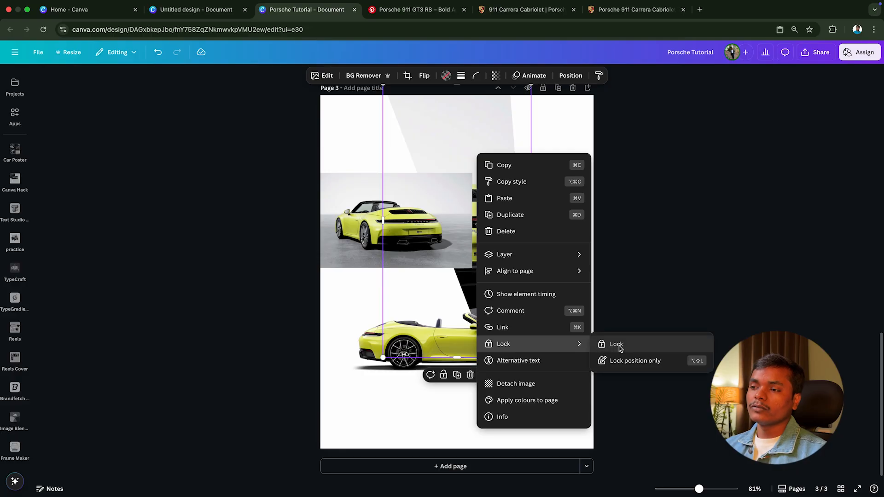
click(617, 345)
Step: Enlarge the loose rear-view image across the page, set its transparency to 47 and move it over the framed car
click(468, 258)
drag(468, 259, 699, 358)
click(494, 77)
drag(515, 108, 482, 108)
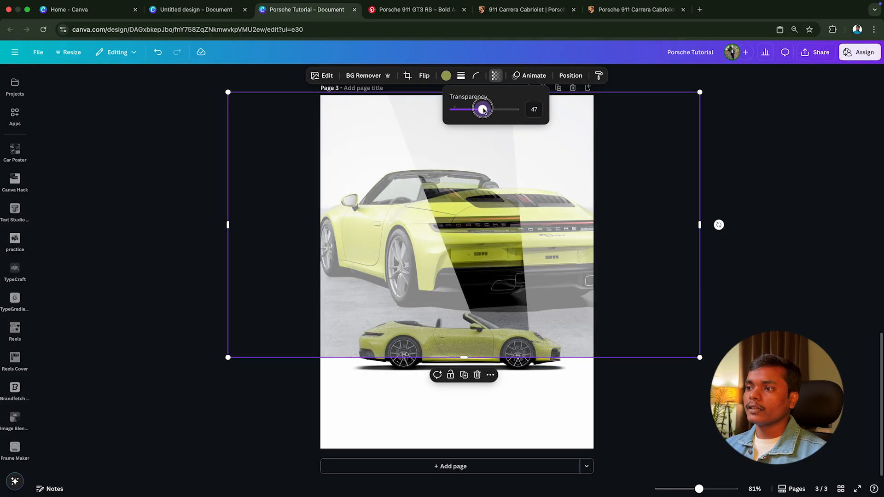
drag(608, 244, 543, 242)
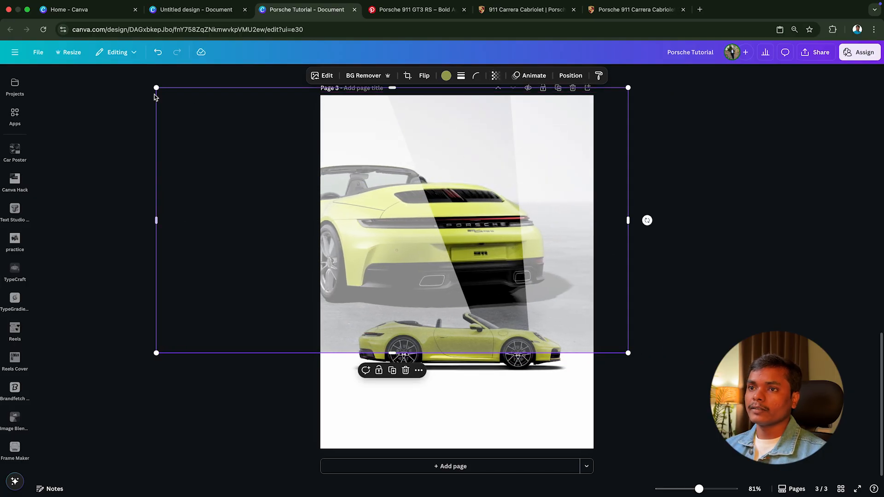
Step: Fine-tune the size and position of the semi-transparent rear-view image until its tail lines up with the framed car
drag(157, 89, 157, 88)
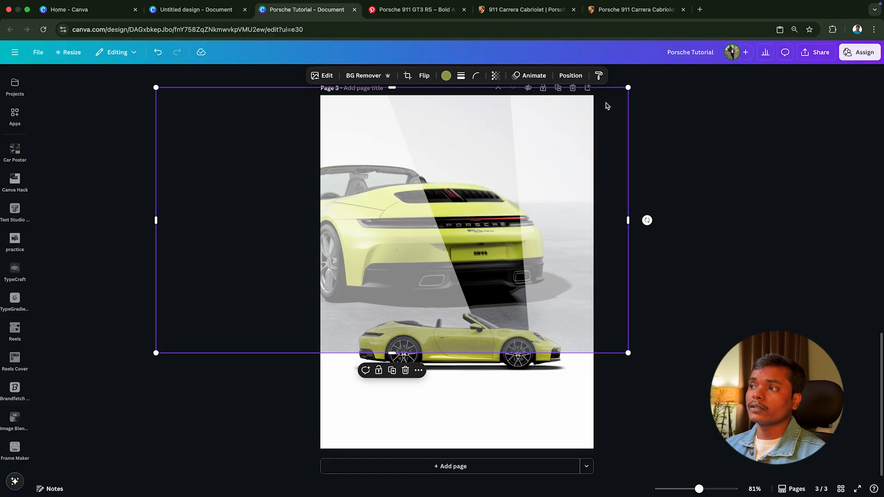
drag(627, 92, 626, 87)
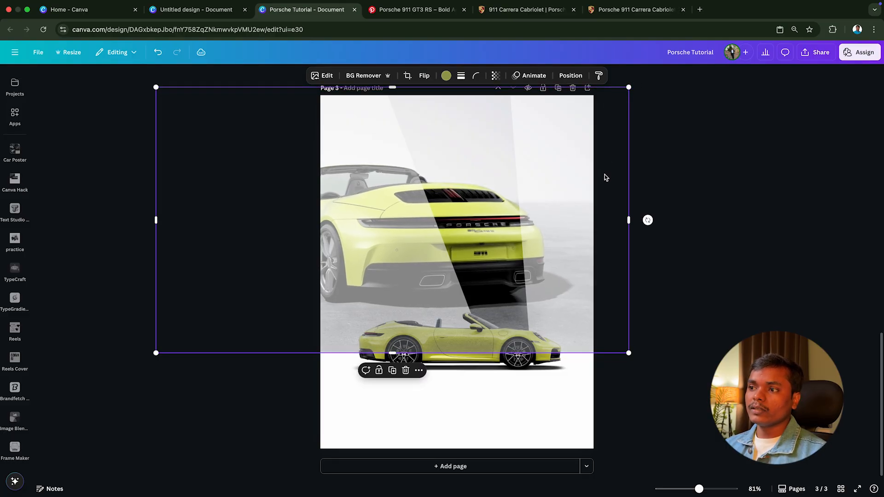
drag(604, 178, 603, 172)
key(super+0)
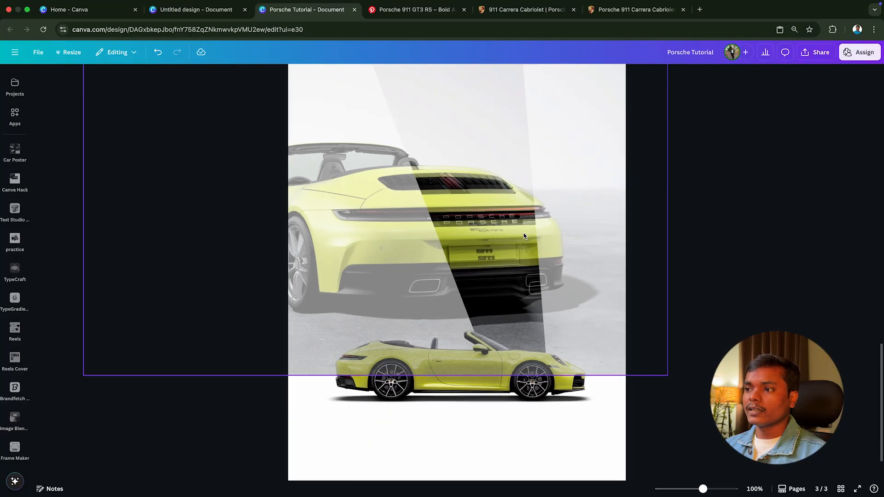
click(539, 227)
drag(539, 227, 542, 227)
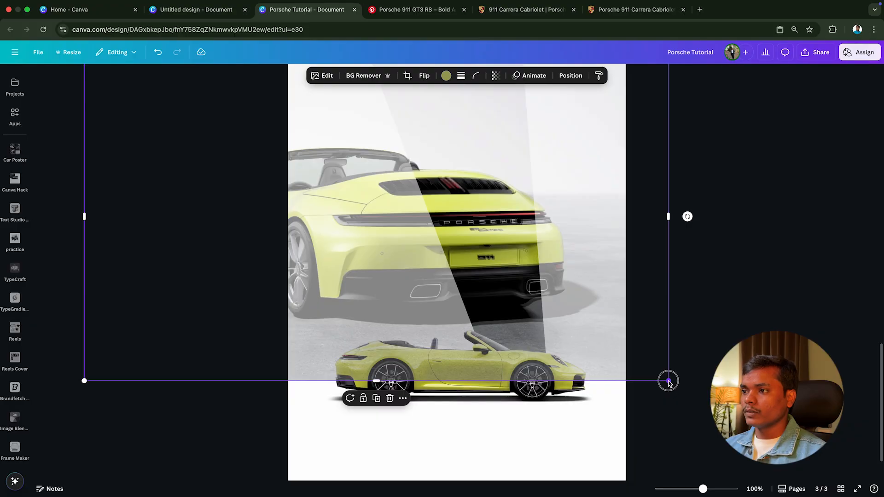
drag(668, 382, 671, 383)
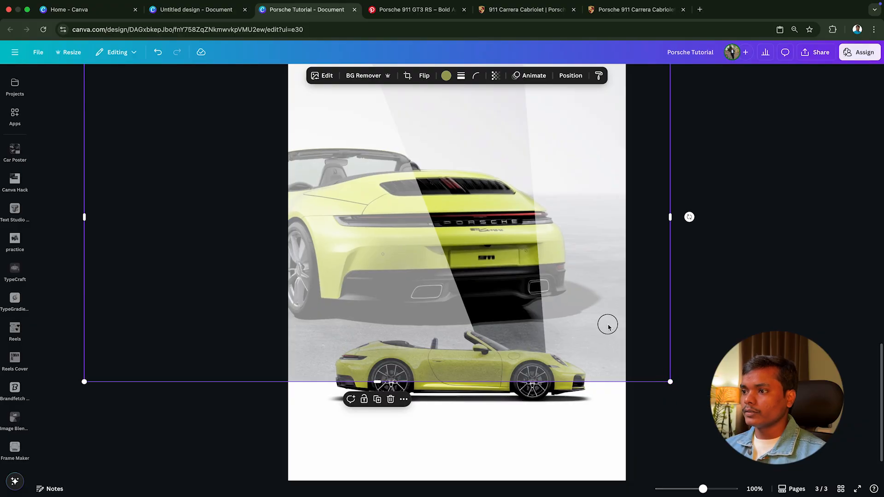
drag(608, 324, 607, 325)
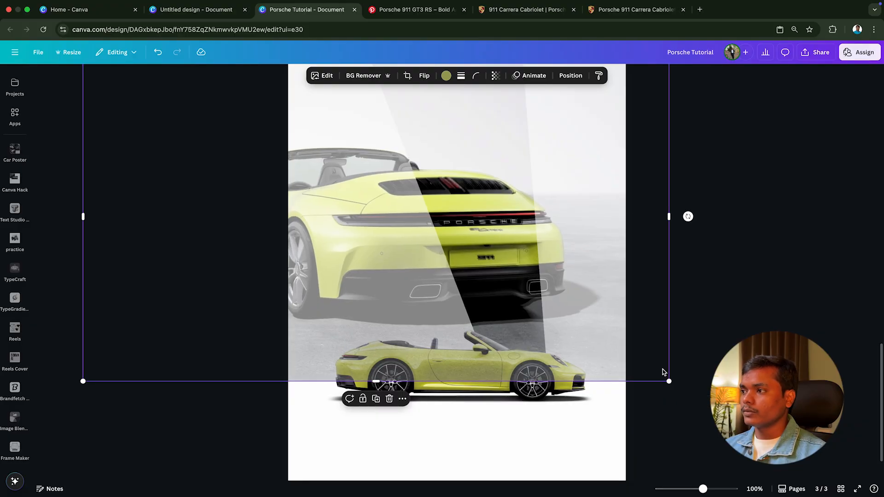
ctrl+scroll(670, 237, down, 2)
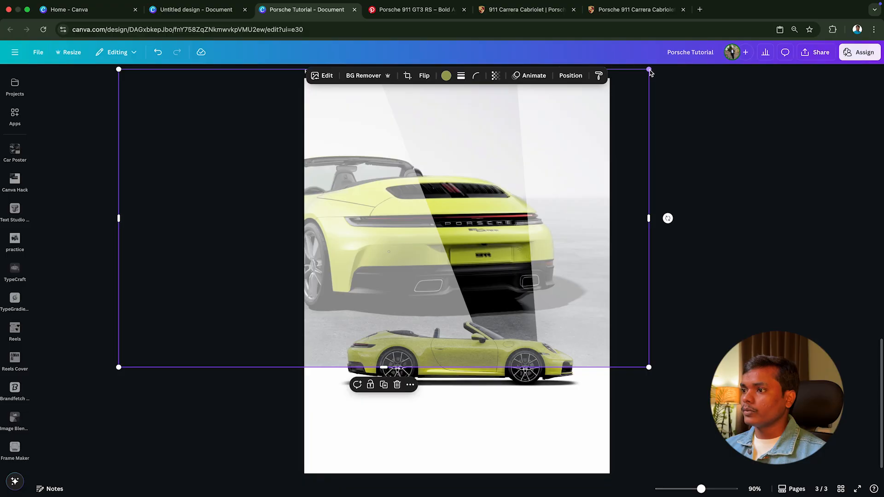
drag(649, 71, 651, 70)
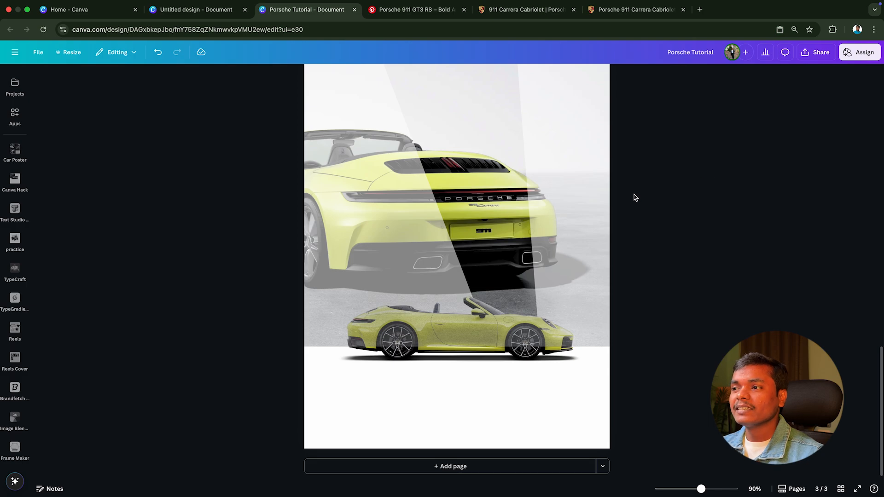
Step: Set the large rear-view image's transparency to 7 so it forms a faint backdrop
click(594, 201)
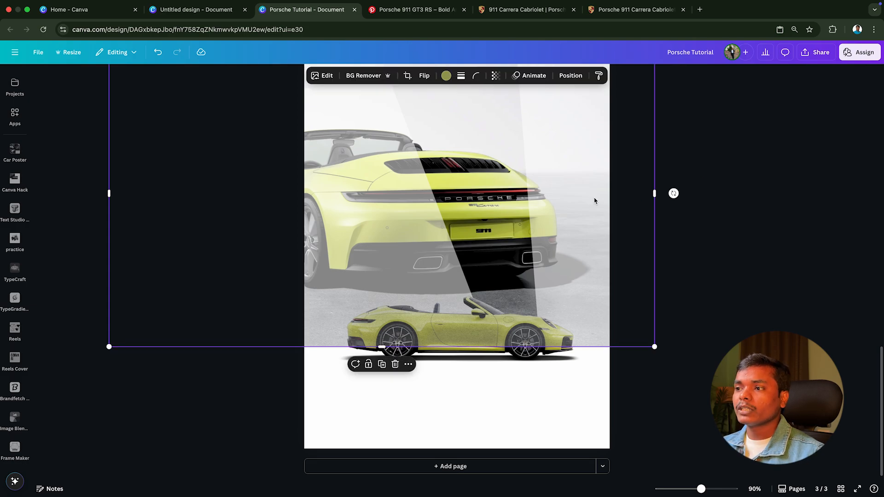
click(497, 78)
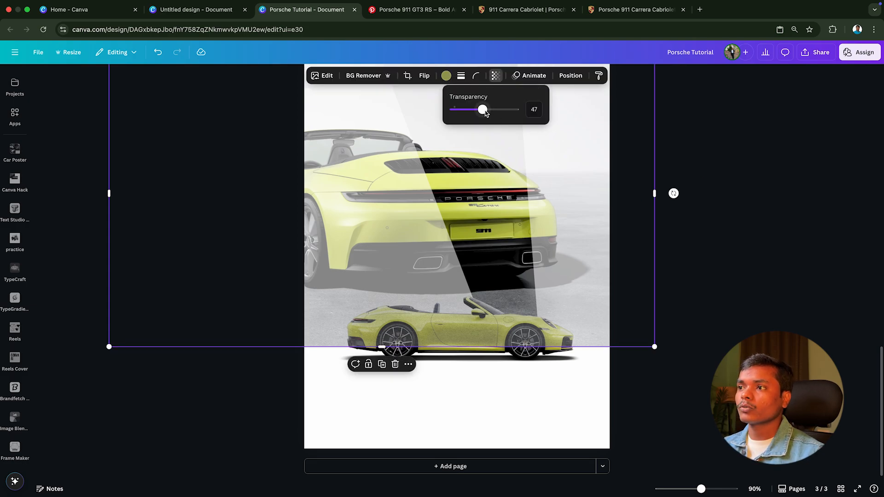
drag(485, 111, 463, 112)
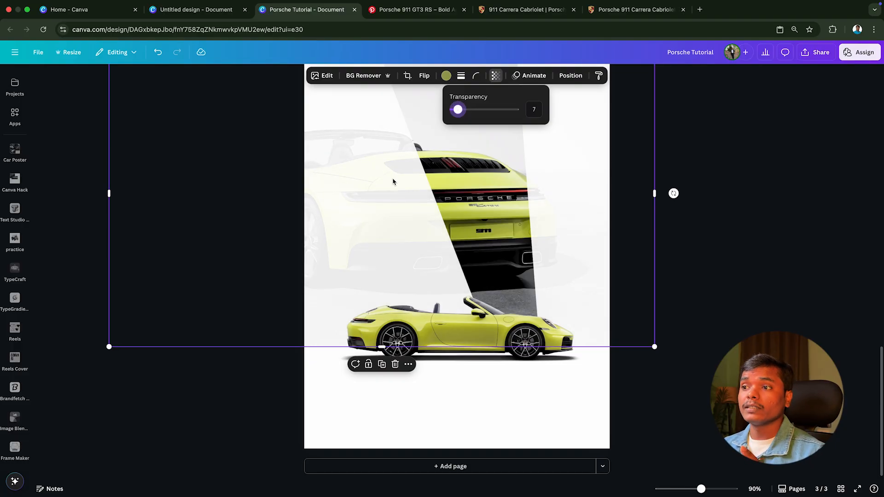
Step: Set page 3's background colour to the dark grey #191717 taken from the car photo
click(472, 397)
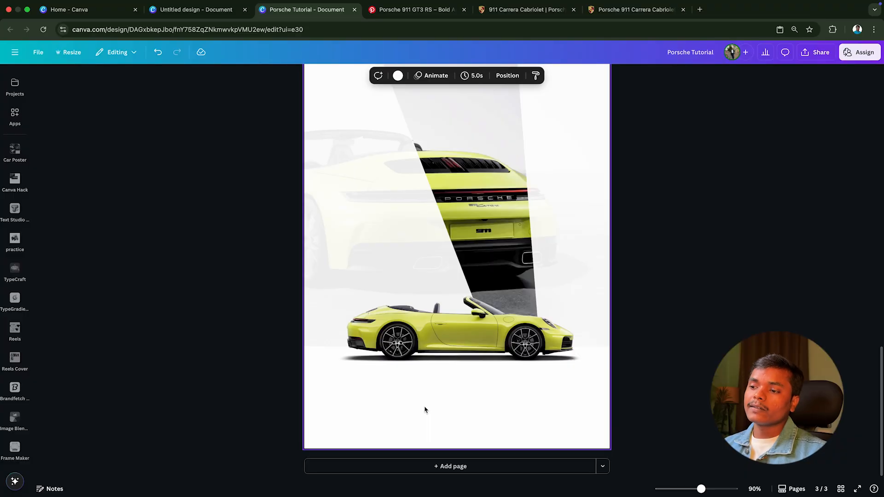
click(399, 78)
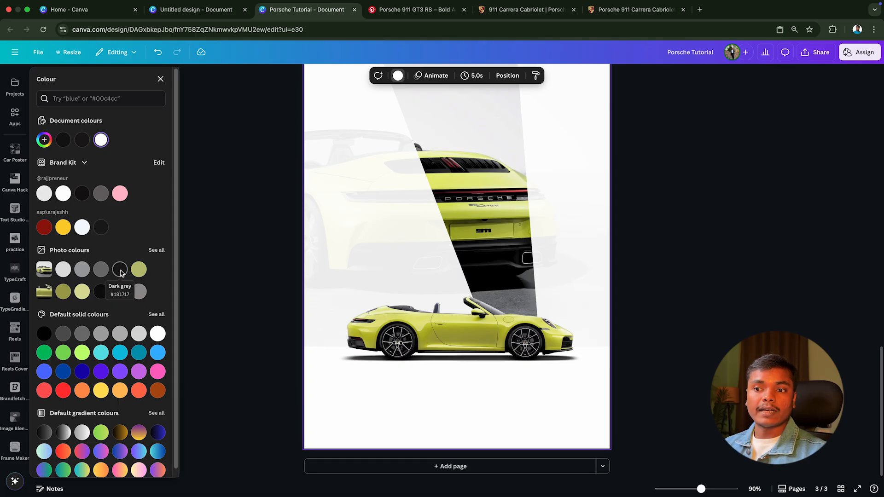
click(120, 272)
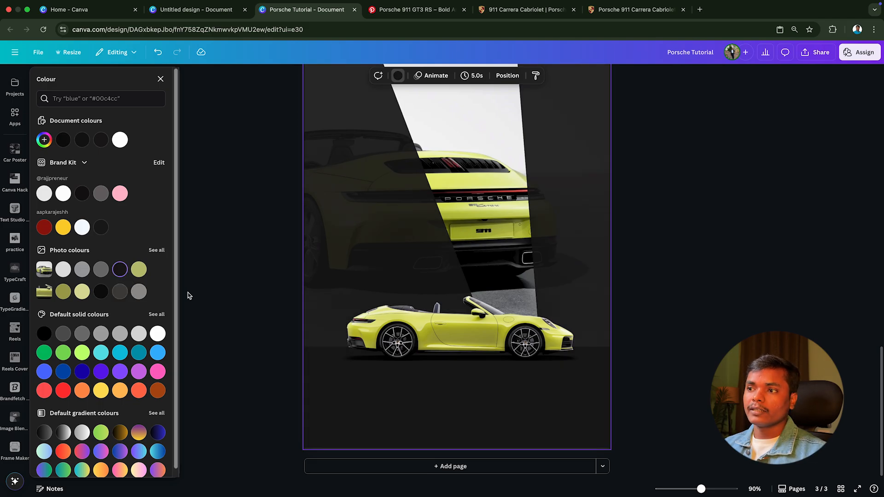
click(220, 297)
Step: Search the elements for "road" and limit the results to photos
scroll(663, 264, up, 2)
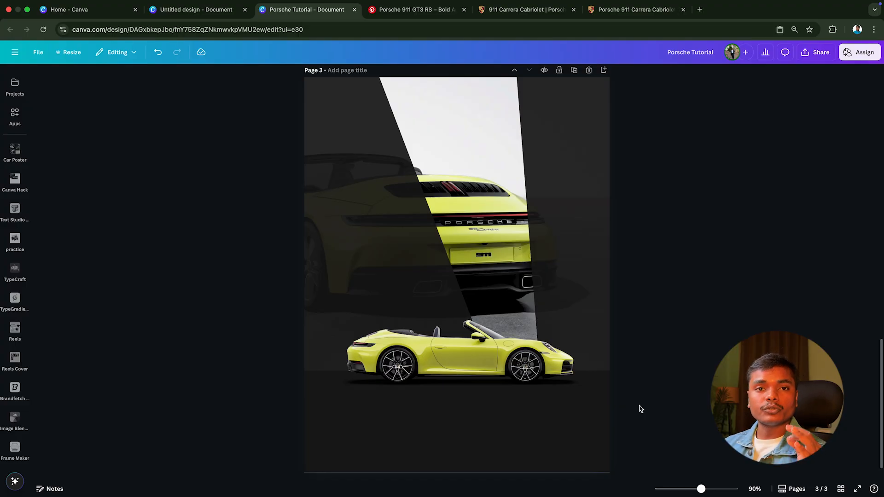
scroll(17, 119, up, 4)
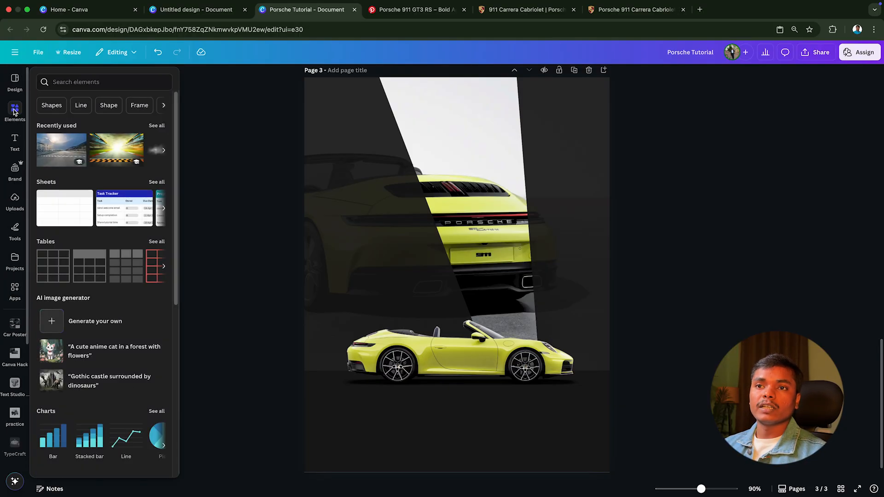
click(14, 112)
click(61, 79)
text(road)
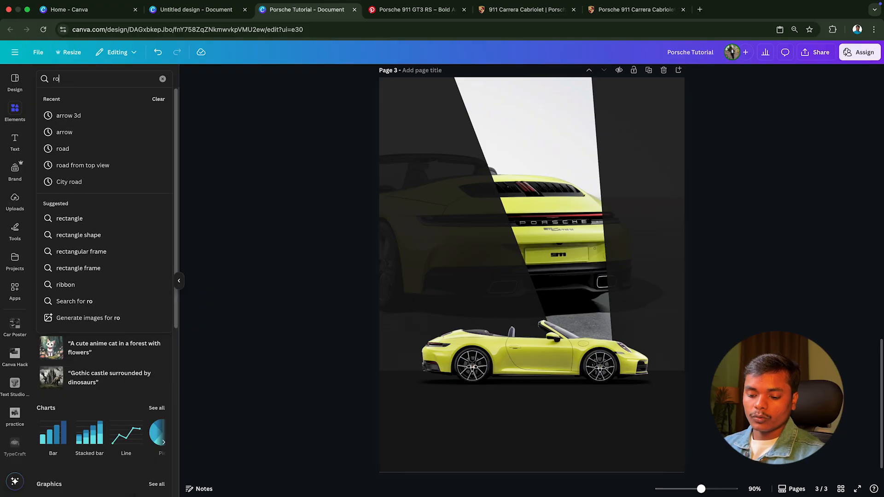
key(Return)
click(92, 100)
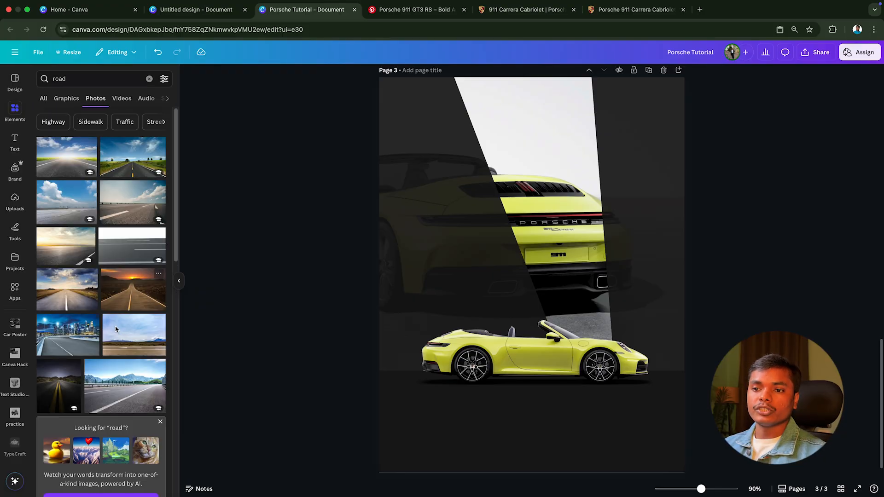
Step: Look through the road photo results for a dark road that suits the lower part of the poster
scroll(115, 340, down, 10)
scroll(115, 340, down, 5)
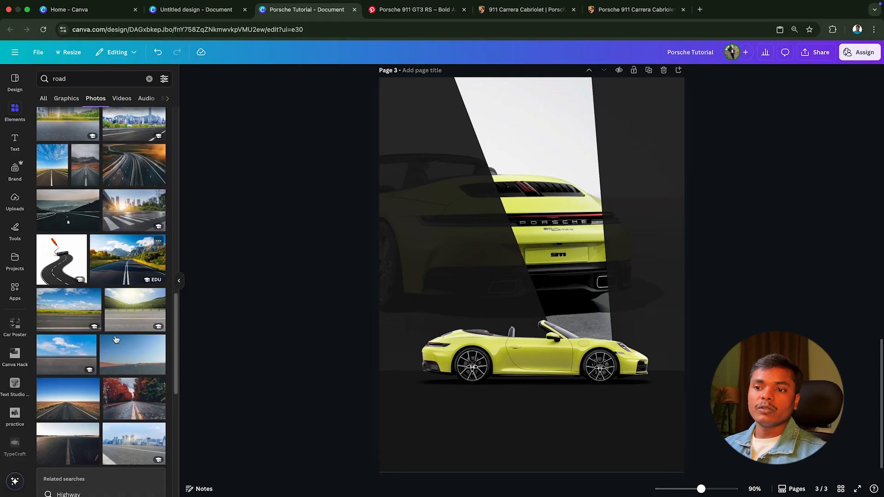
scroll(115, 339, down, 10)
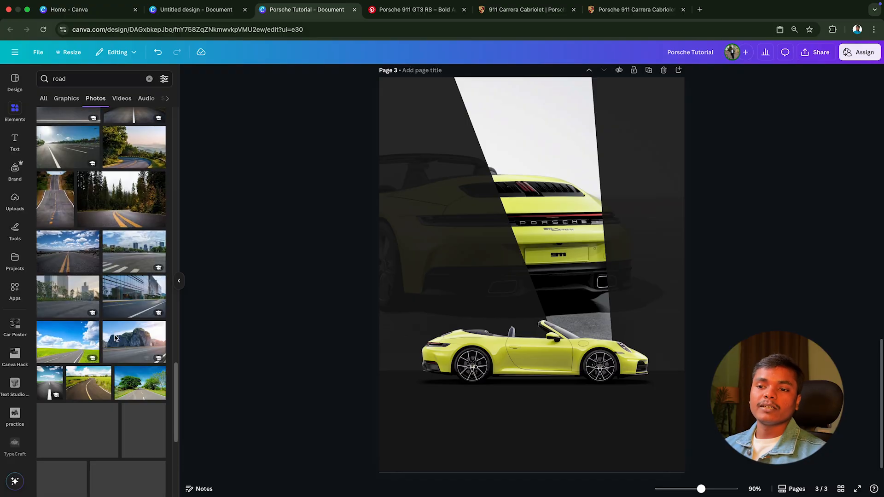
scroll(115, 339, down, 10)
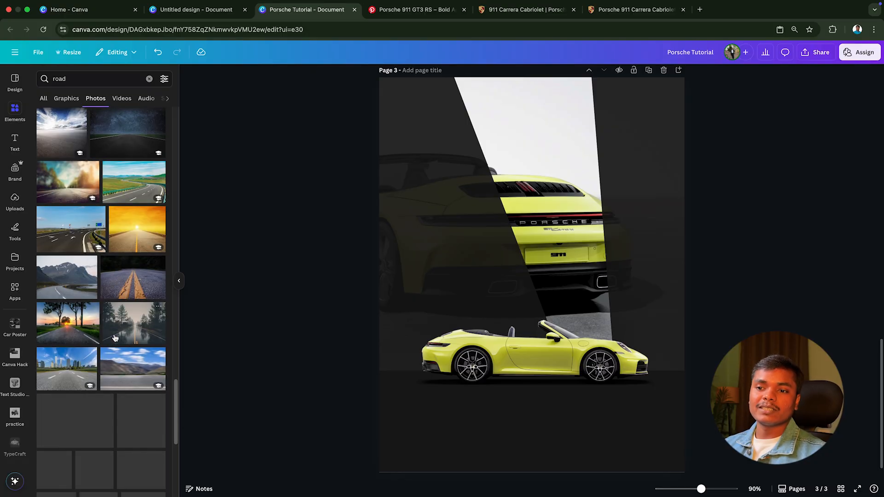
scroll(115, 338, down, 10)
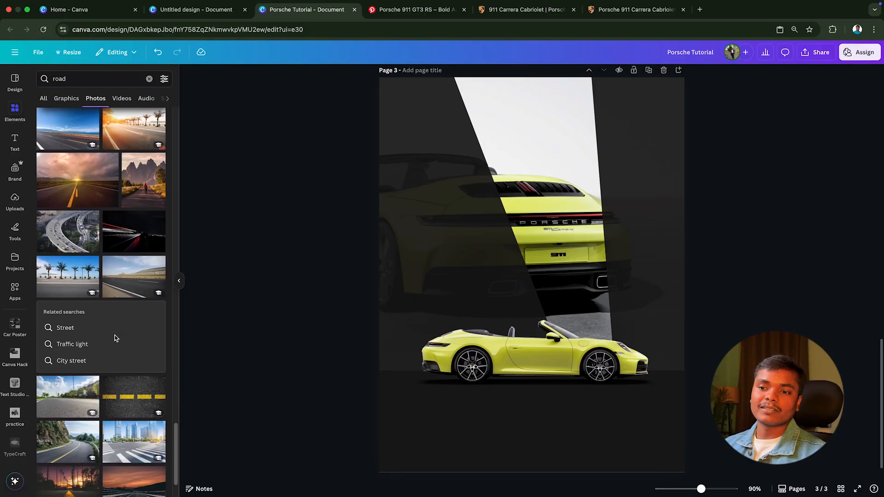
scroll(116, 338, down, 10)
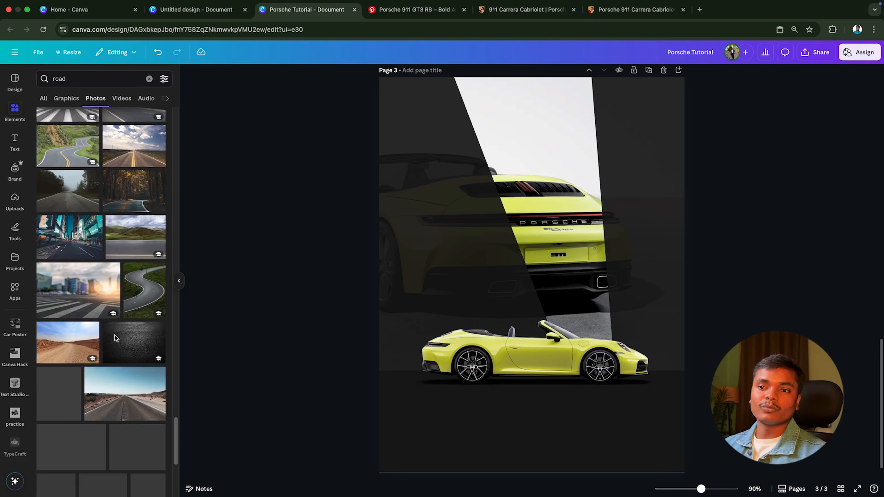
scroll(115, 339, down, 10)
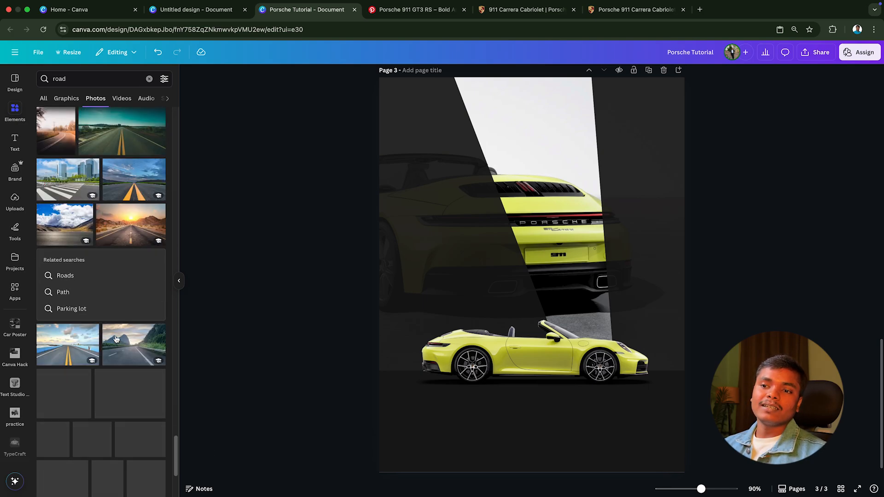
scroll(116, 340, down, 10)
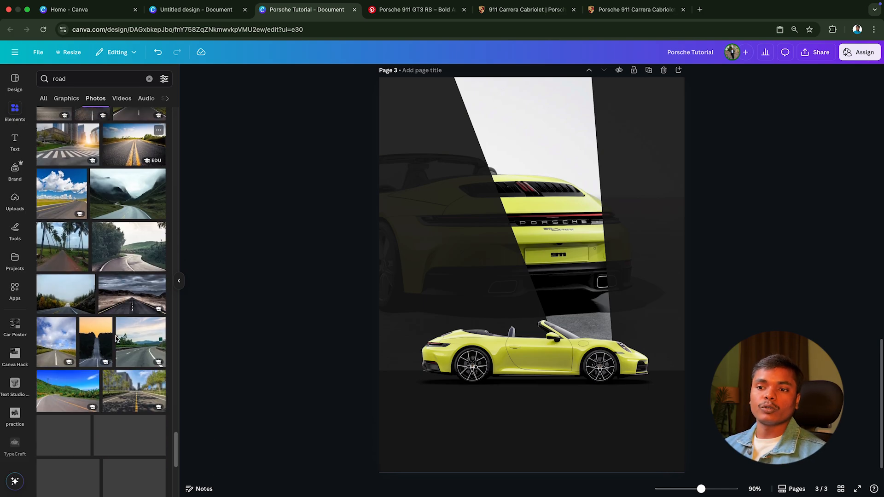
scroll(116, 339, down, 10)
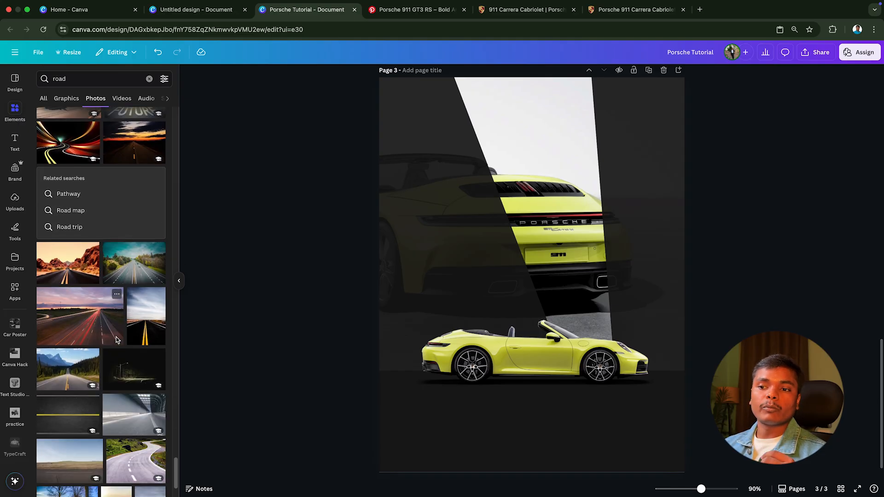
scroll(116, 340, down, 1)
scroll(116, 339, down, 15)
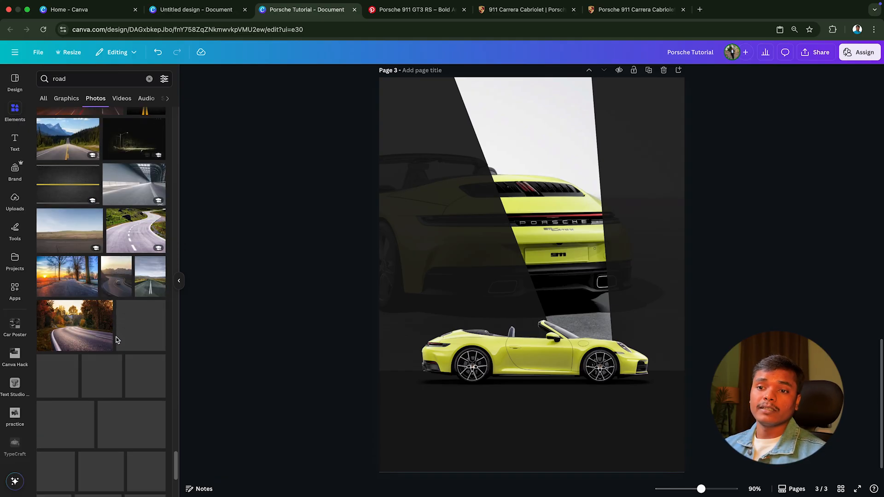
scroll(116, 339, down, 5)
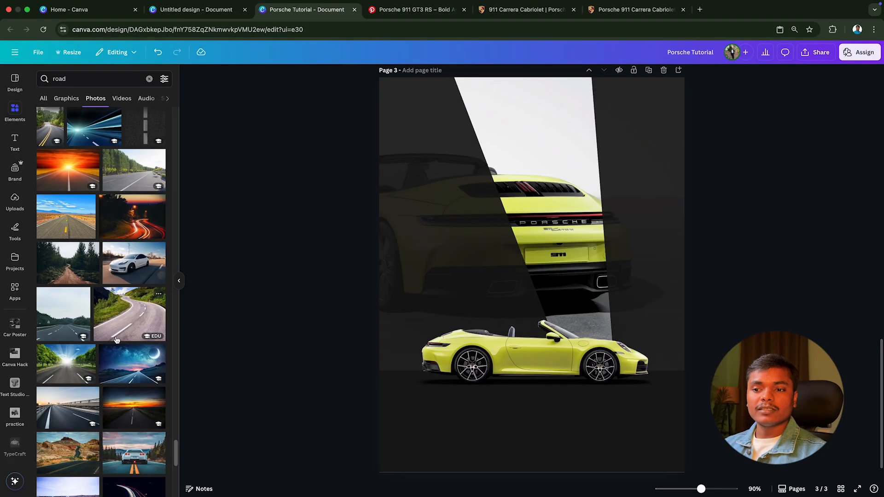
scroll(116, 339, down, 10)
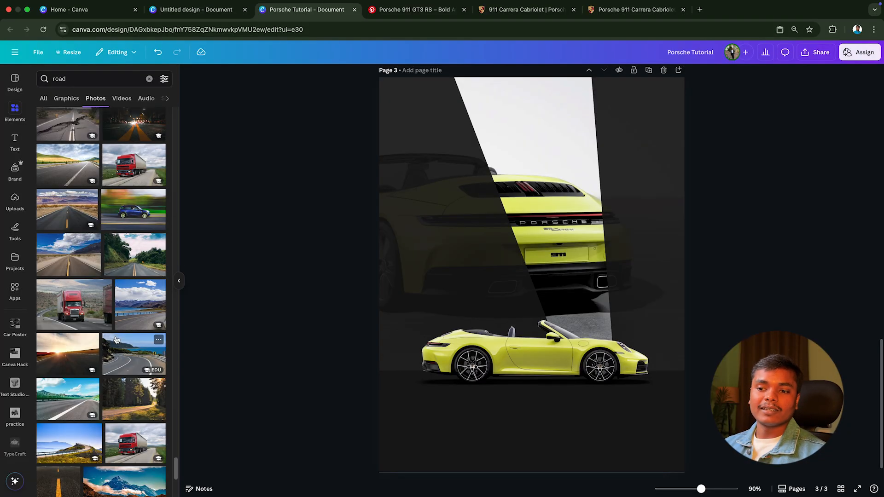
scroll(117, 340, down, 10)
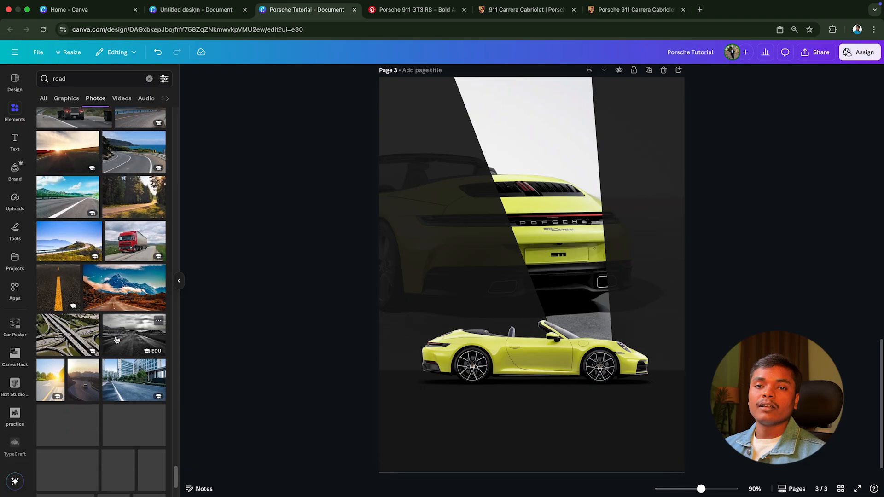
scroll(115, 340, down, 2)
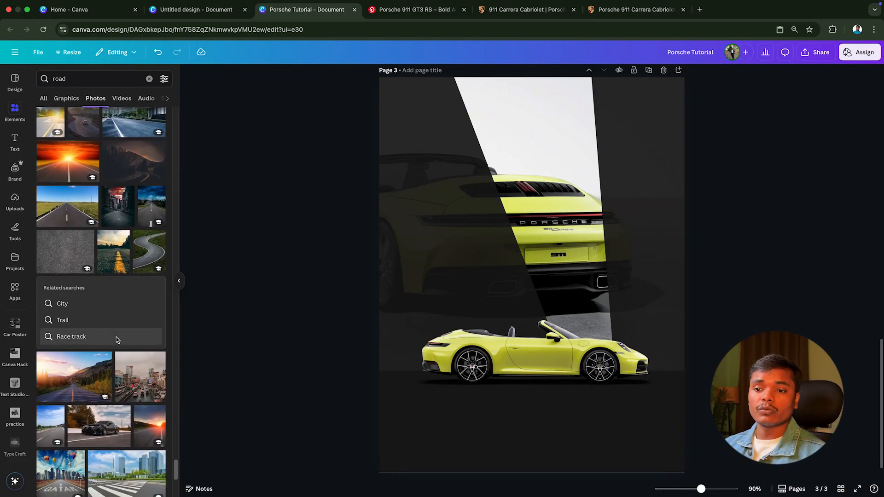
Step: Search the photos for "road tunnel" and examine the results for a suitable dark road
click(84, 85)
text(tu)
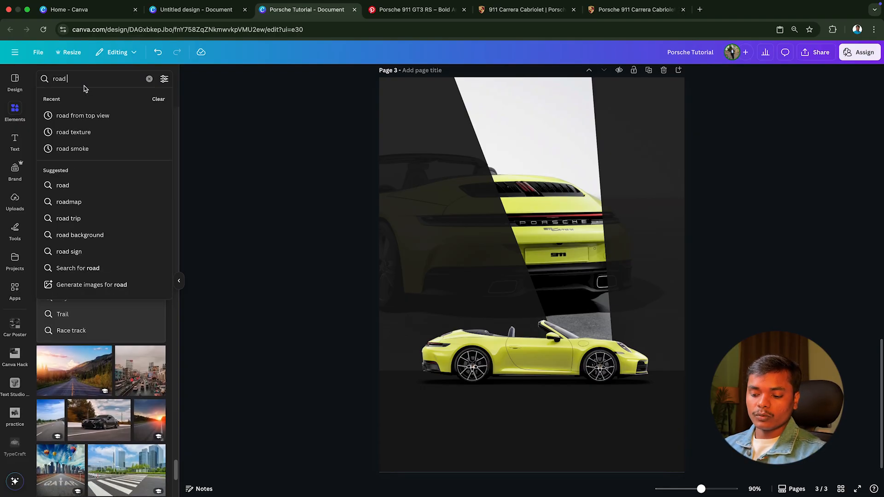
text(nnel)
key(Return)
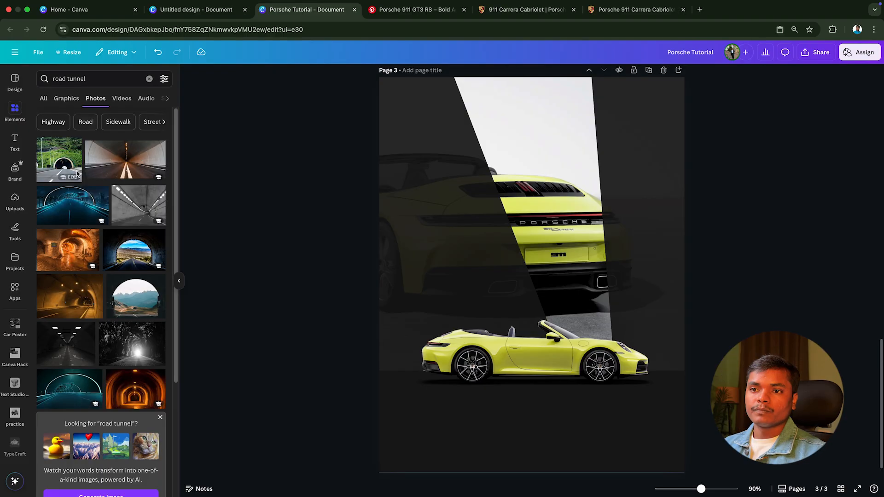
scroll(95, 287, down, 15)
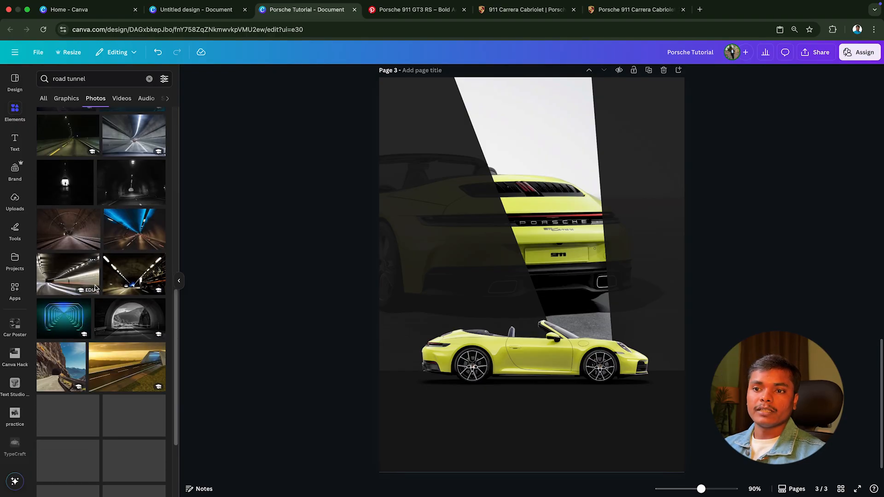
scroll(97, 289, down, 3)
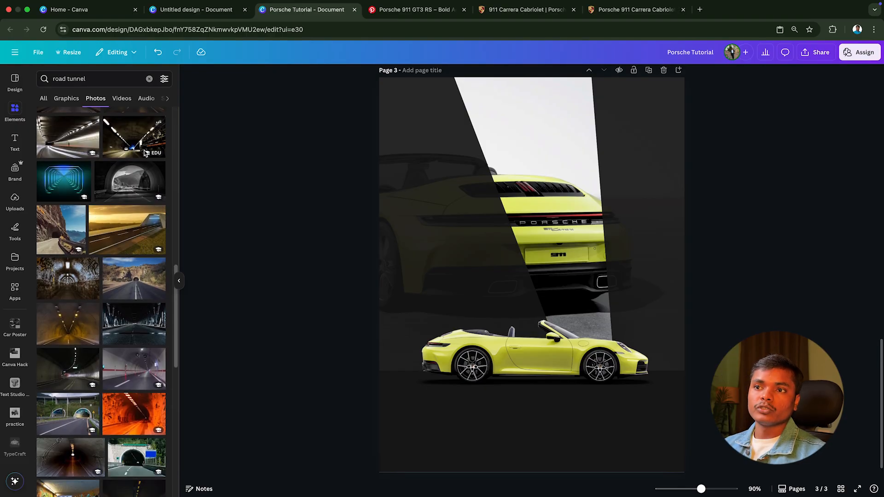
click(160, 124)
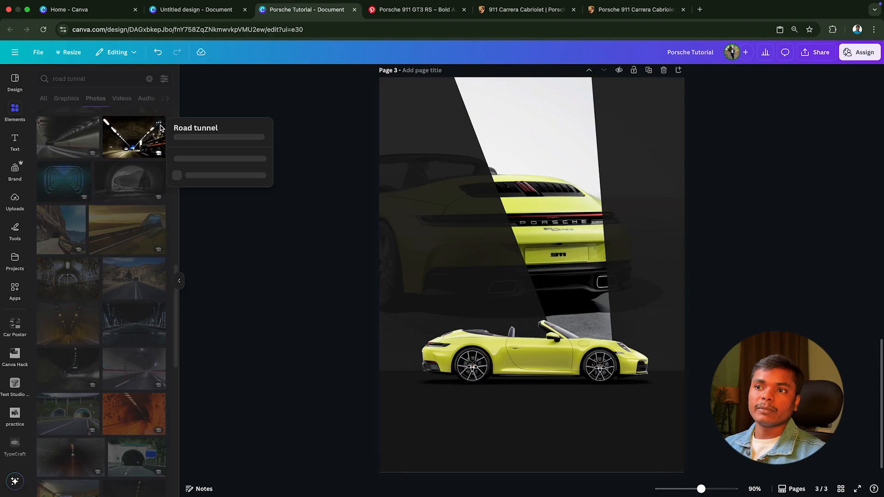
click(278, 235)
scroll(138, 369, down, 10)
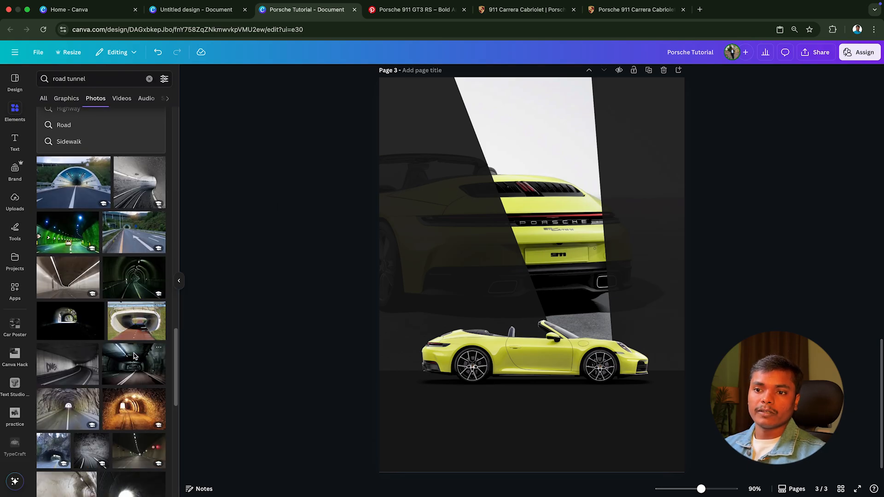
scroll(118, 363, up, 2)
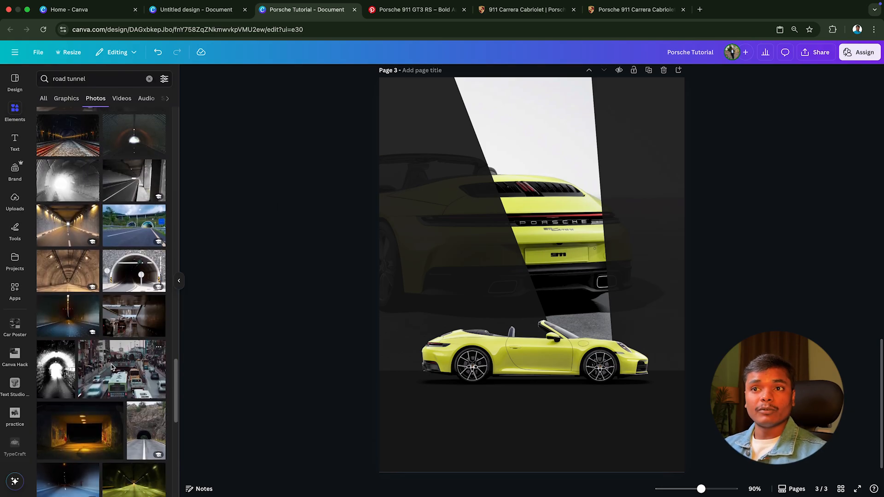
Step: Replace the photo search with "Grayscale road"
click(52, 79)
drag(92, 79, 44, 78)
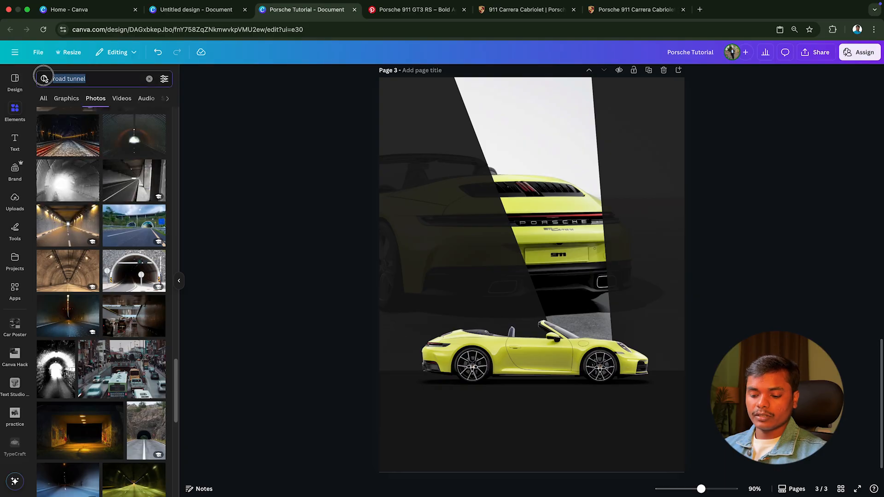
text(Grayscale)
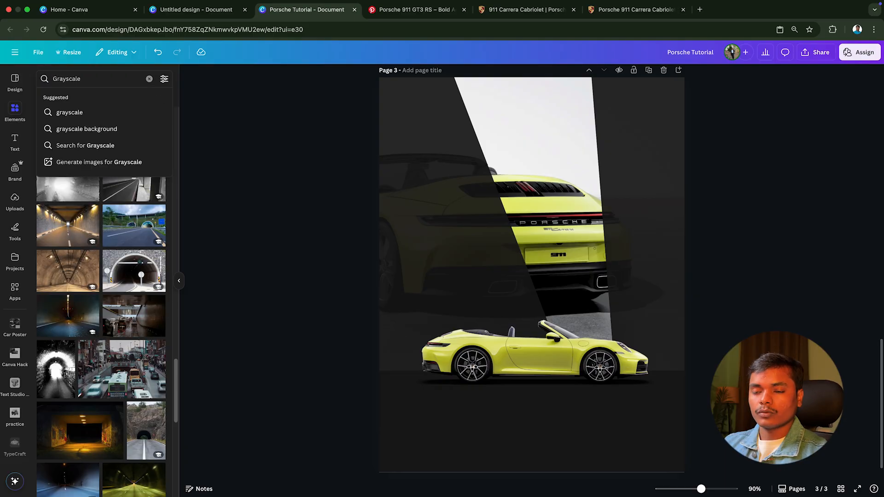
text( road)
key(Return)
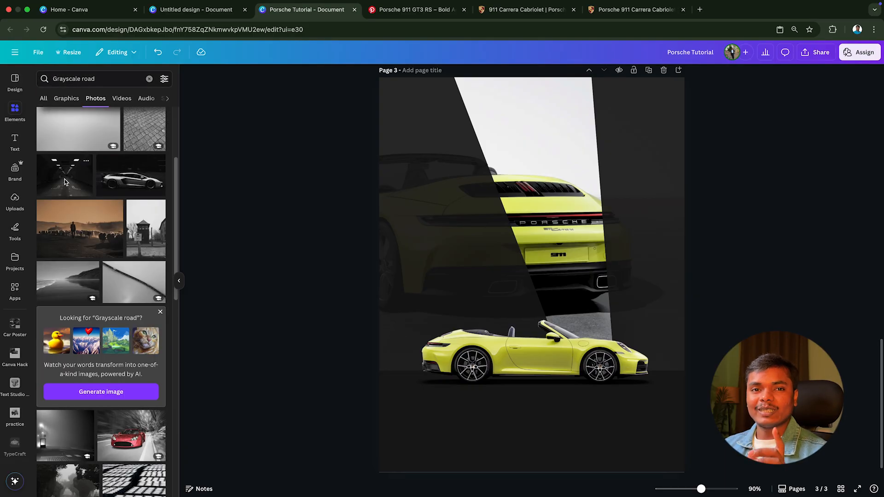
Step: Add the dark tunnel road photo to page 3 and enlarge it to cover the poster's lower part beyond both side edges
click(70, 182)
drag(524, 296, 498, 285)
drag(615, 359, 802, 494)
drag(701, 326, 666, 333)
Step: Centre the tunnel photo on the page and move its layer directly beneath the yellow side-view car
right_click(468, 351)
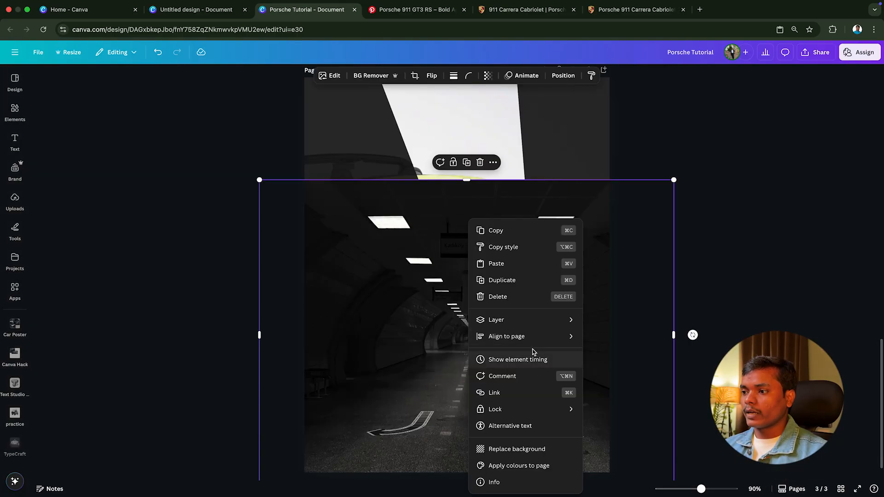
mouse_move(553, 319)
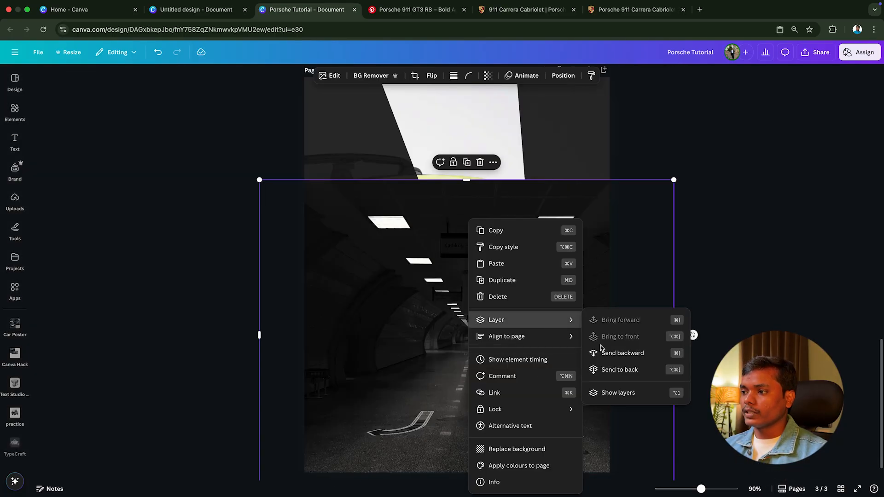
click(655, 357)
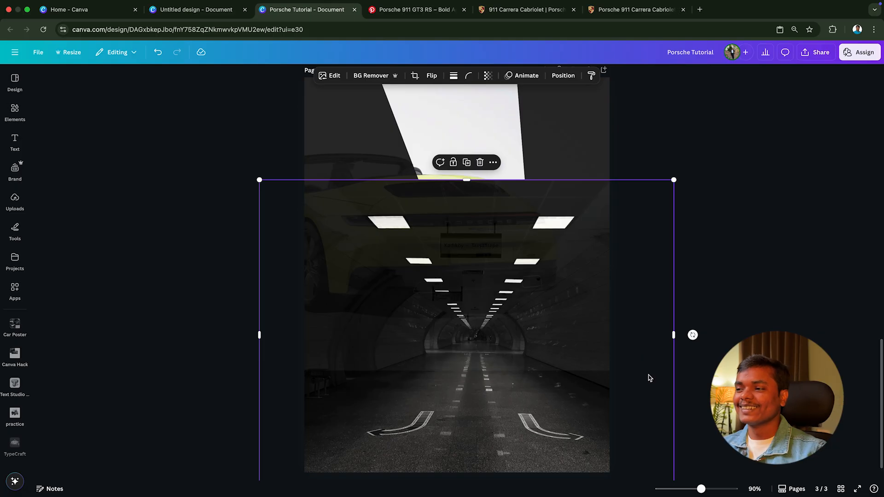
drag(650, 377, 637, 372)
click(564, 76)
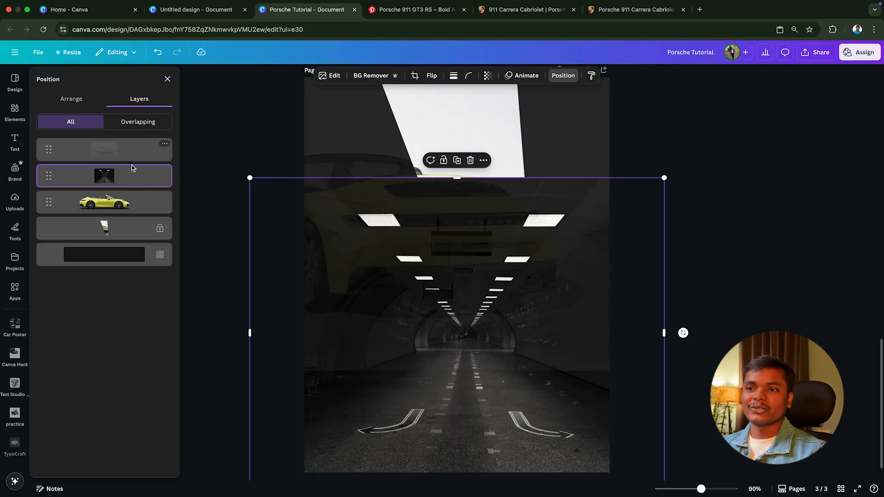
drag(131, 176, 128, 225)
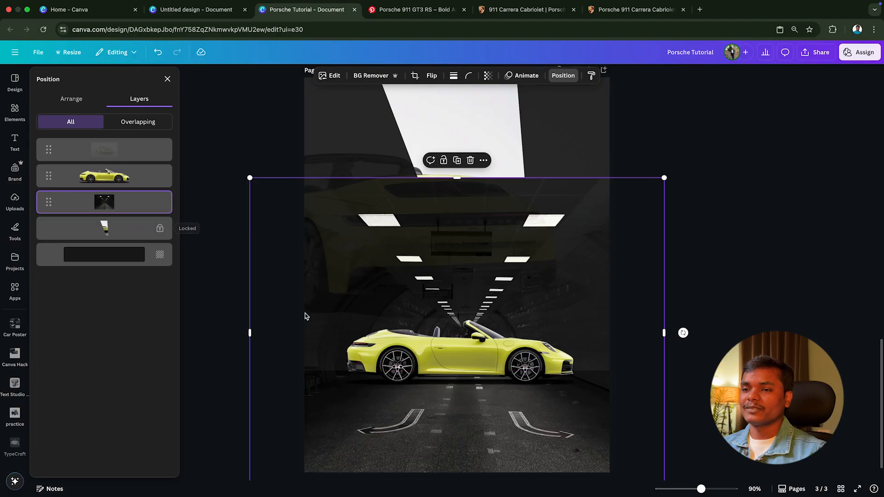
scroll(612, 319, down, 1)
drag(614, 321, 614, 320)
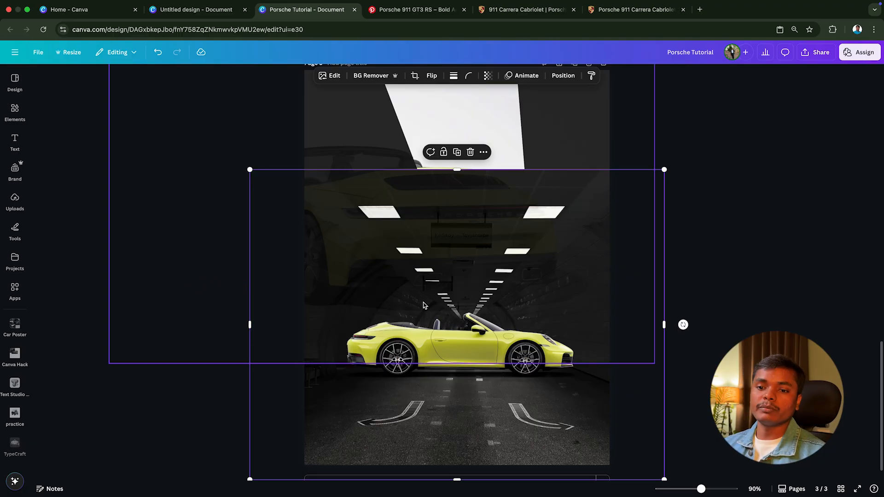
Step: Start a Linear blend on the tunnel photo with the Image Blender app
scroll(15, 389, down, 5)
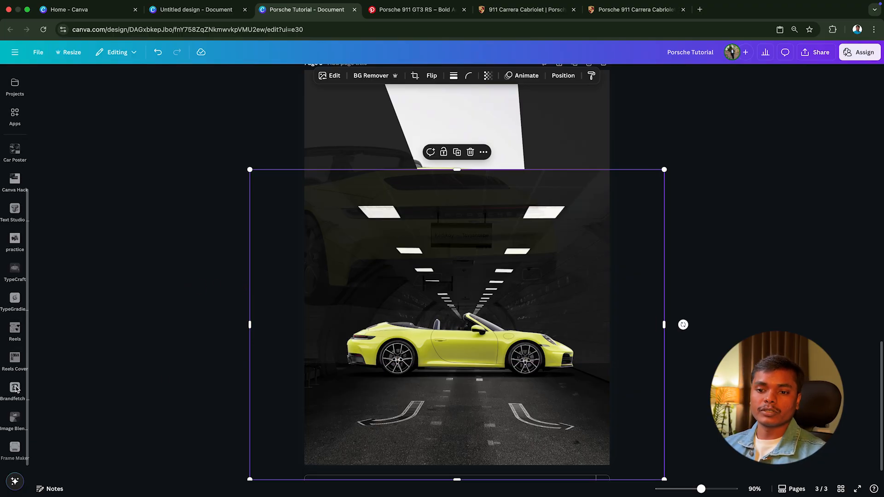
click(15, 420)
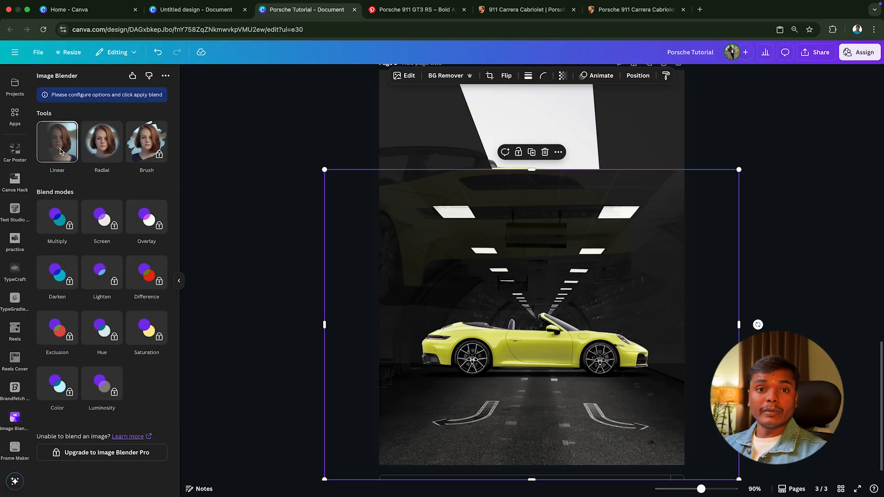
click(63, 148)
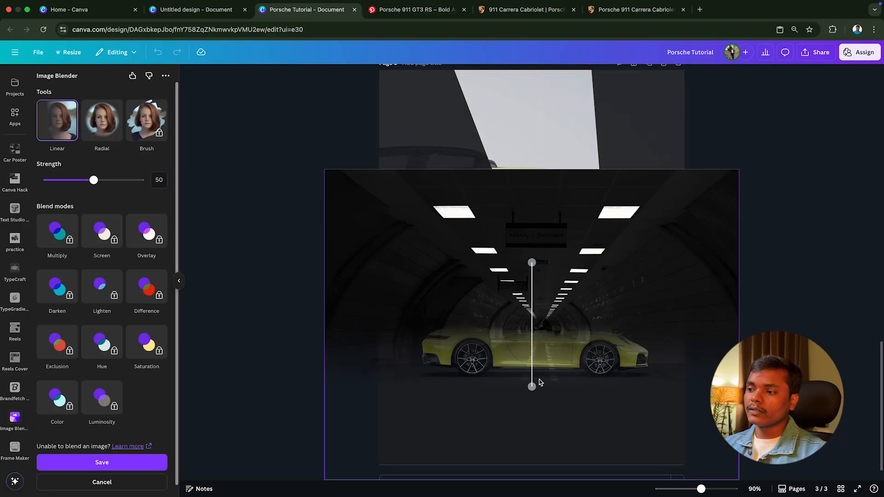
Step: Reverse the linear blend and shorten its gradient around the side-view car so the tunnel's upper part fades out above the road
drag(533, 390, 528, 211)
drag(532, 266, 521, 454)
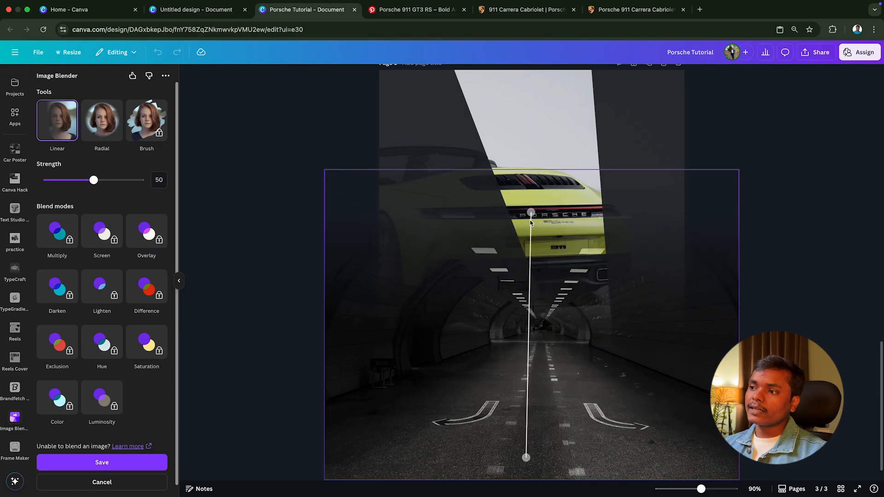
drag(531, 212, 529, 300)
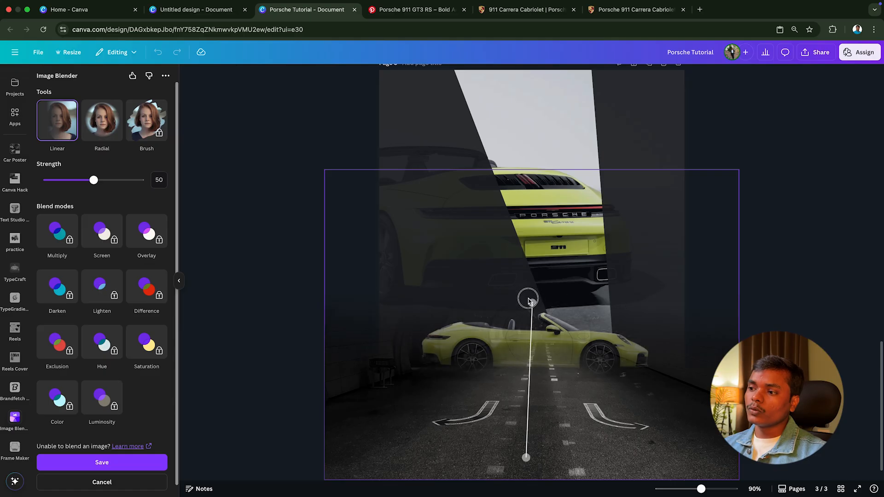
drag(526, 459, 525, 403)
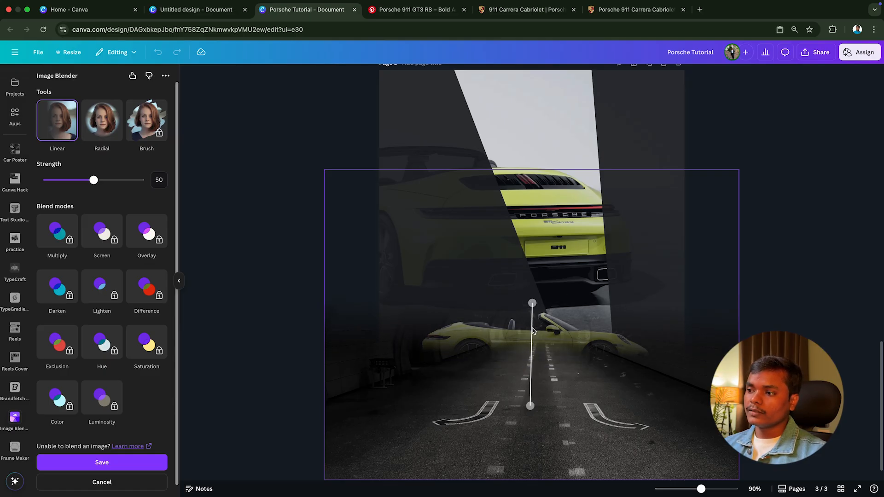
drag(533, 304, 530, 307)
drag(526, 400, 529, 394)
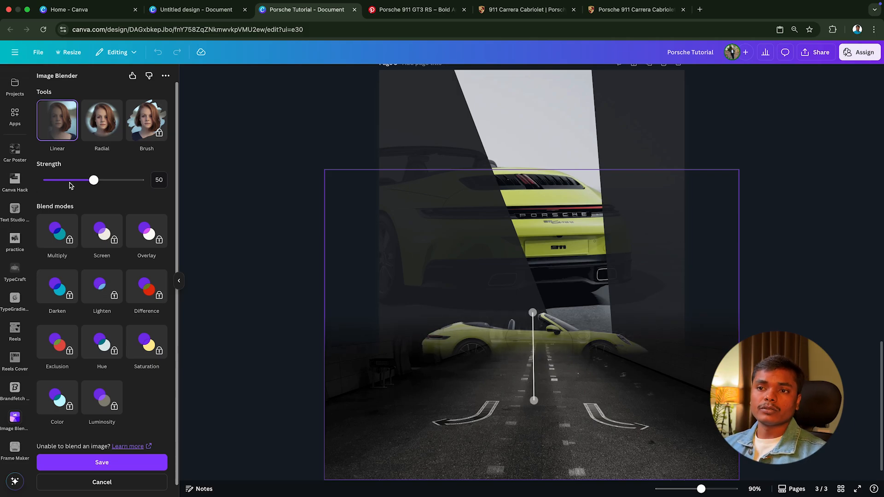
Step: Set the linear blend strength to 44 and save the blended tunnel photo into the poster
mouse_move(76, 181)
mouse_down()
mouse_move(98, 181)
mouse_move(88, 180)
mouse_up()
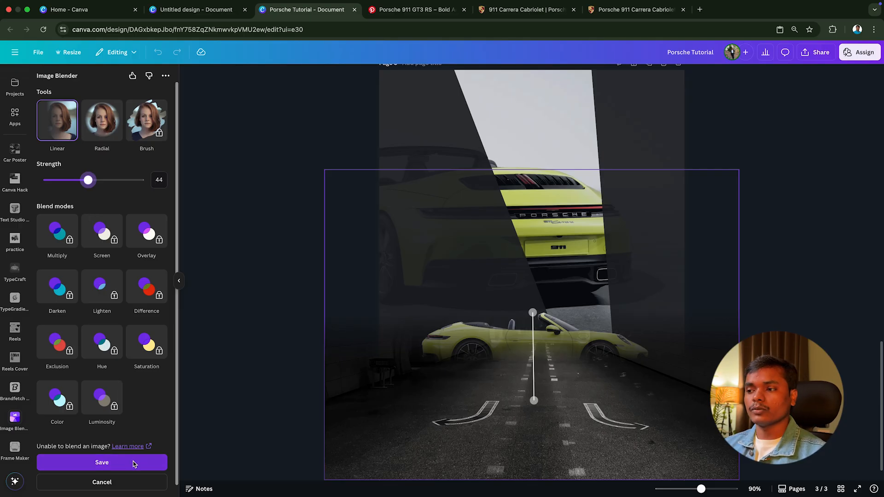
click(102, 463)
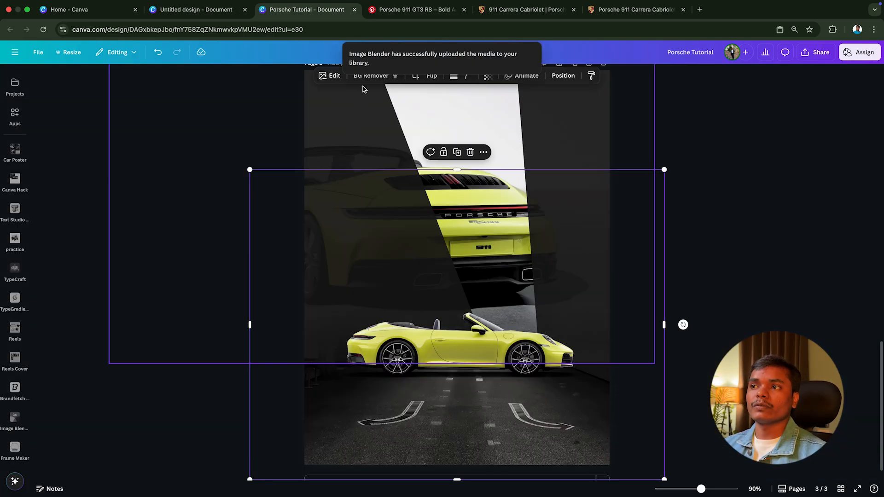
scroll(10, 153, up, 5)
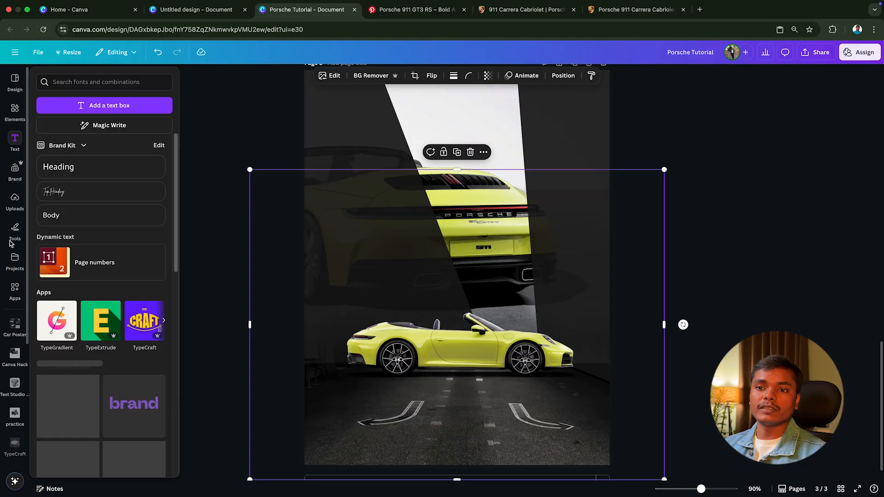
click(14, 200)
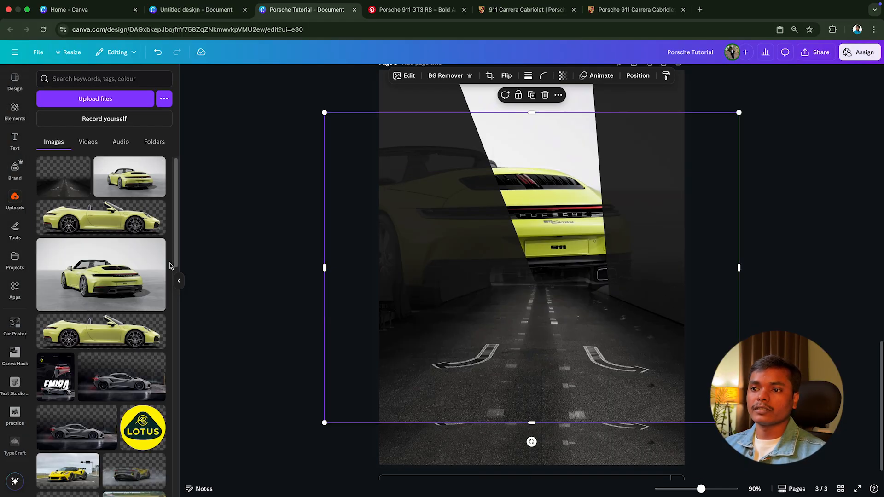
click(179, 280)
Step: Move the blended tunnel photo slightly up, enlarge it a little and shift it so the road sits beneath the side-view car
drag(520, 293, 513, 273)
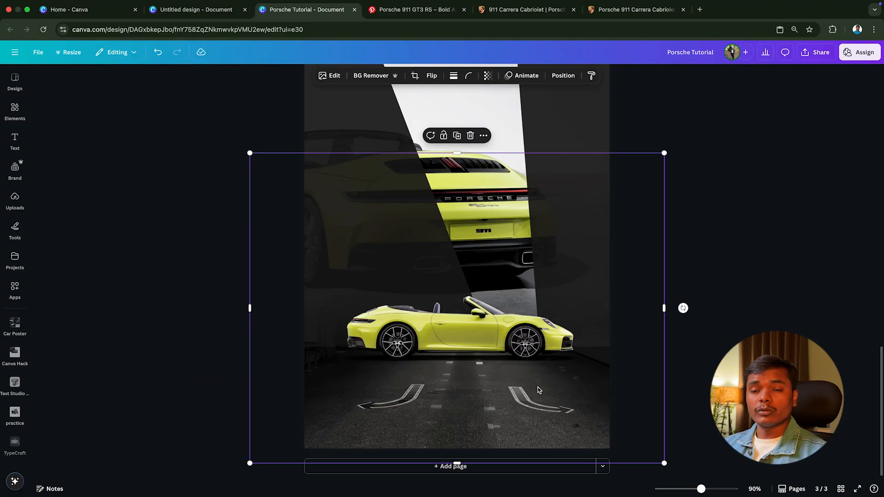
drag(541, 395, 537, 391)
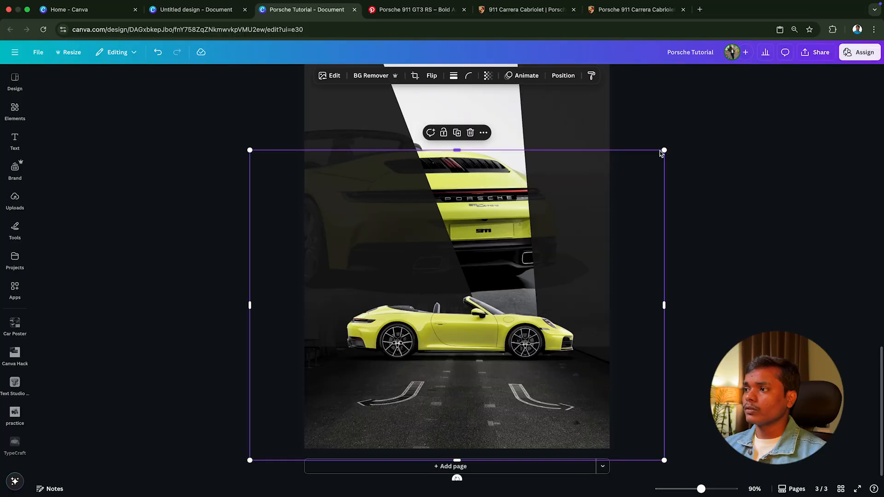
drag(664, 150, 674, 143)
drag(639, 210, 630, 209)
click(721, 186)
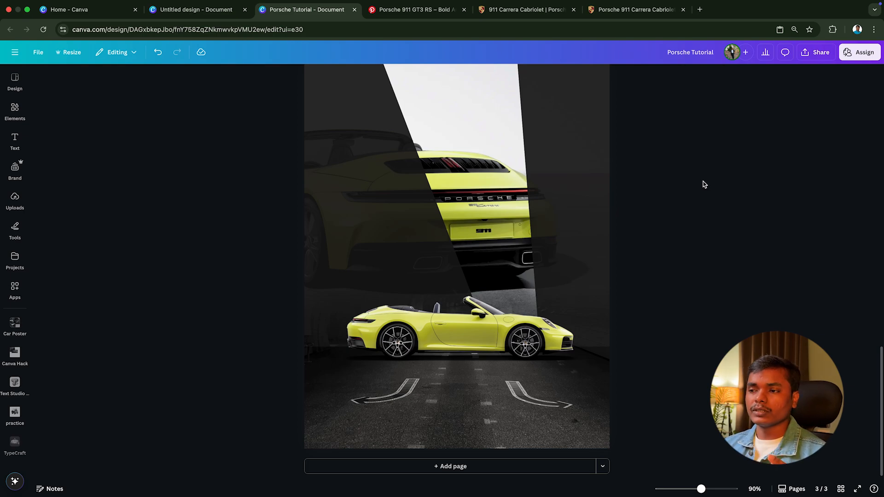
Step: Study the orange Porsche 911 GT3 RS poster and related car posters on Pinterest for ideas, and return to the Canva design
click(551, 385)
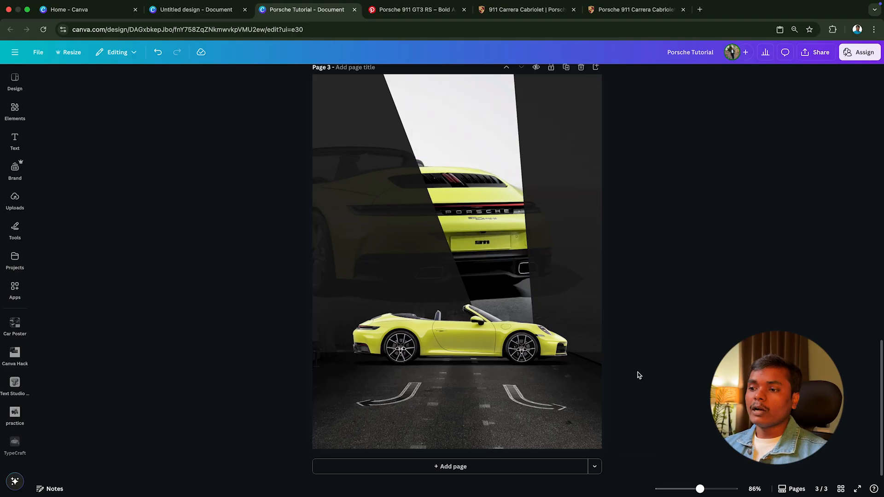
click(395, 10)
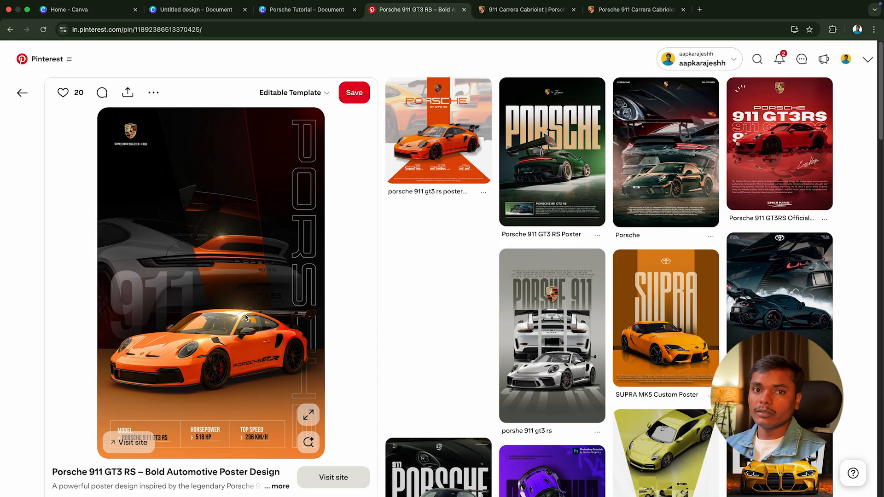
click(306, 9)
click(507, 420)
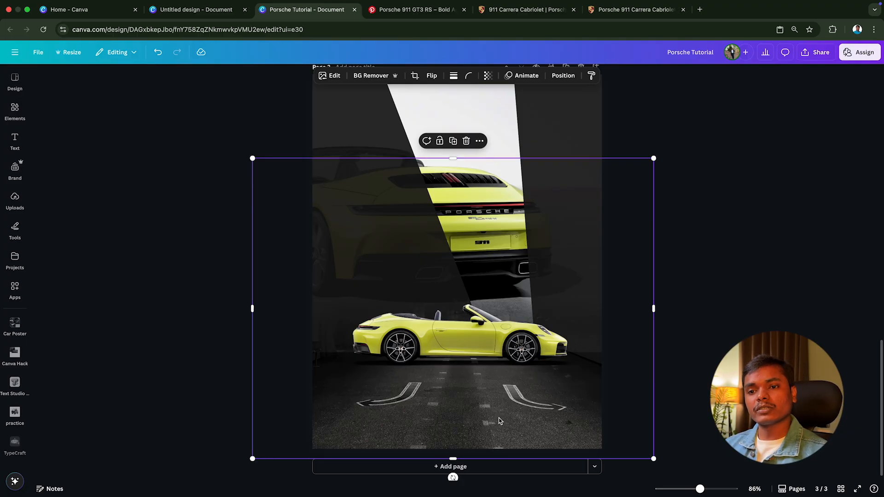
click(415, 10)
scroll(656, 376, down, 10)
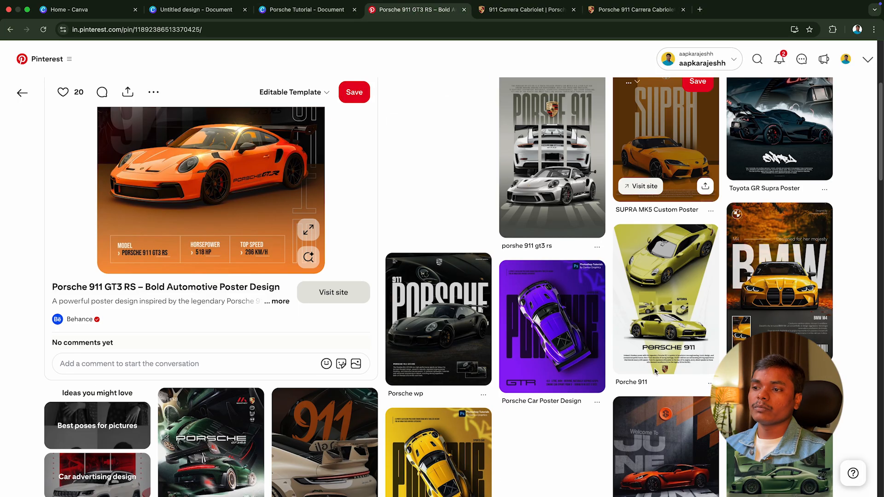
scroll(656, 376, down, 15)
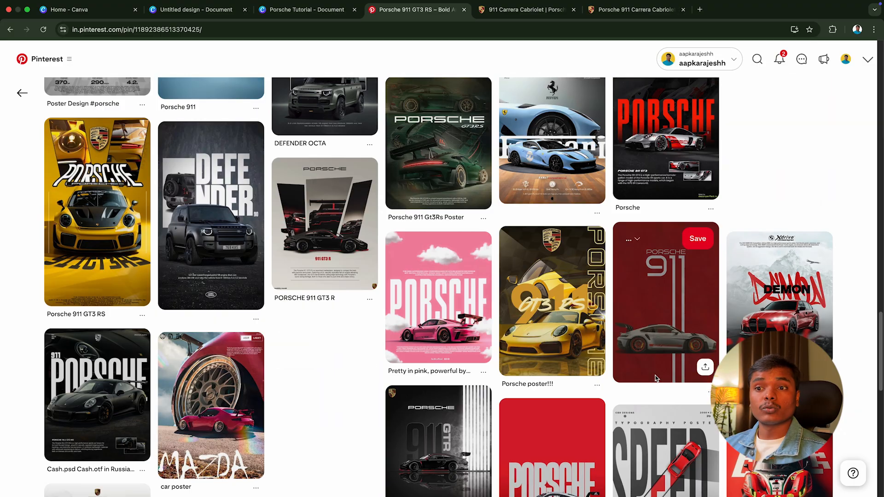
scroll(657, 378, down, 4)
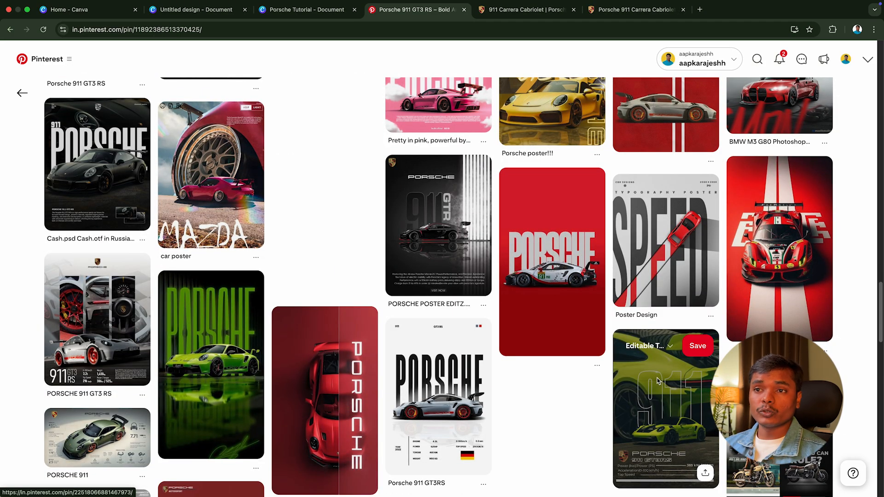
scroll(657, 380, up, 3)
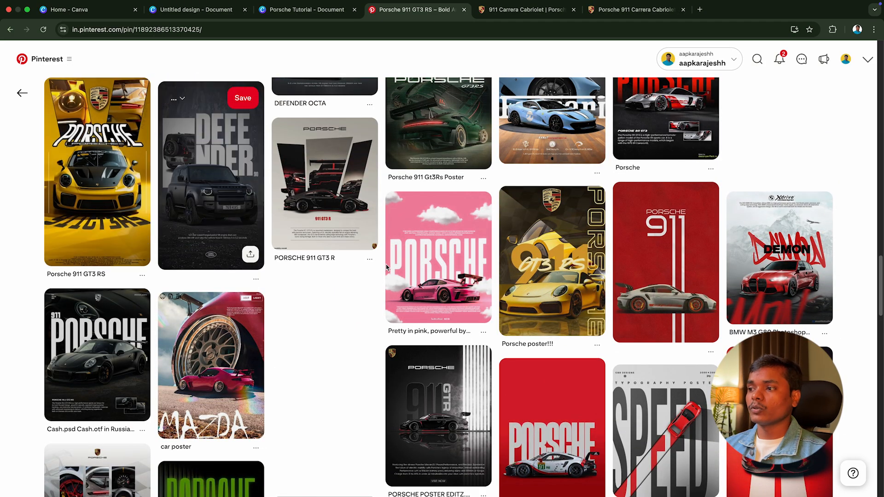
scroll(605, 297, down, 6)
scroll(645, 300, down, 13)
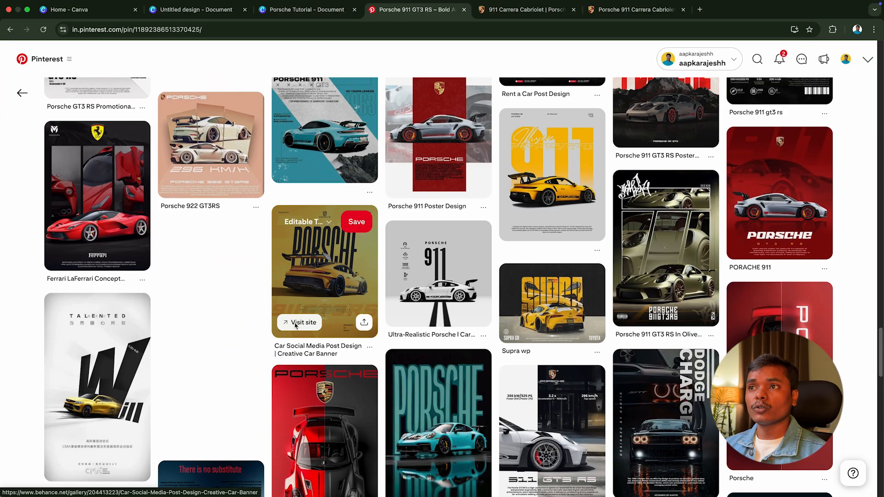
click(321, 13)
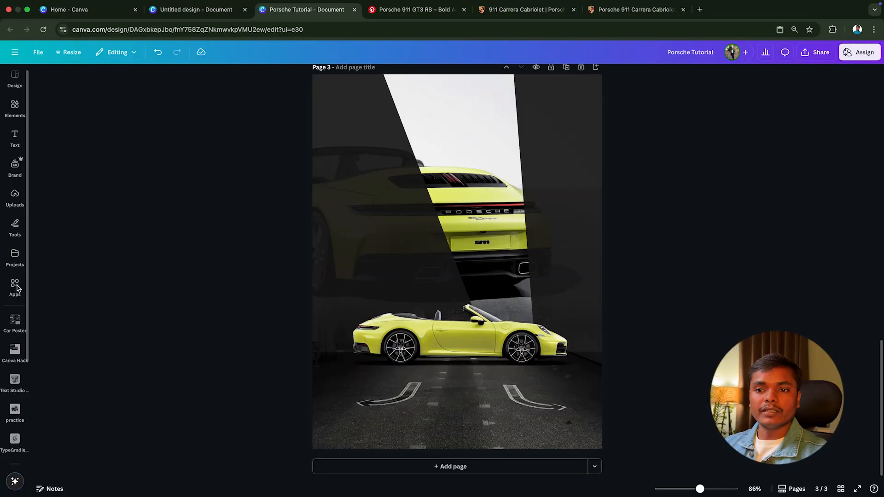
Step: Find the TypeCraft app in Canva and open it
click(18, 288)
click(43, 80)
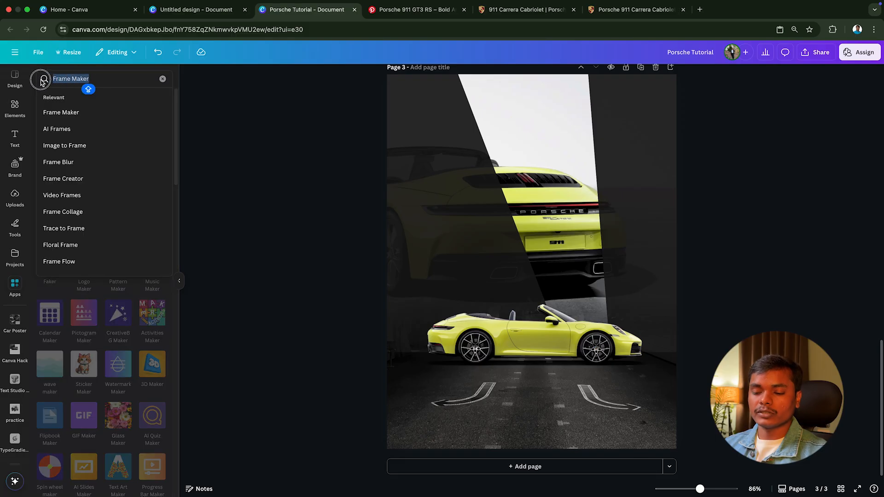
text(TYPE)
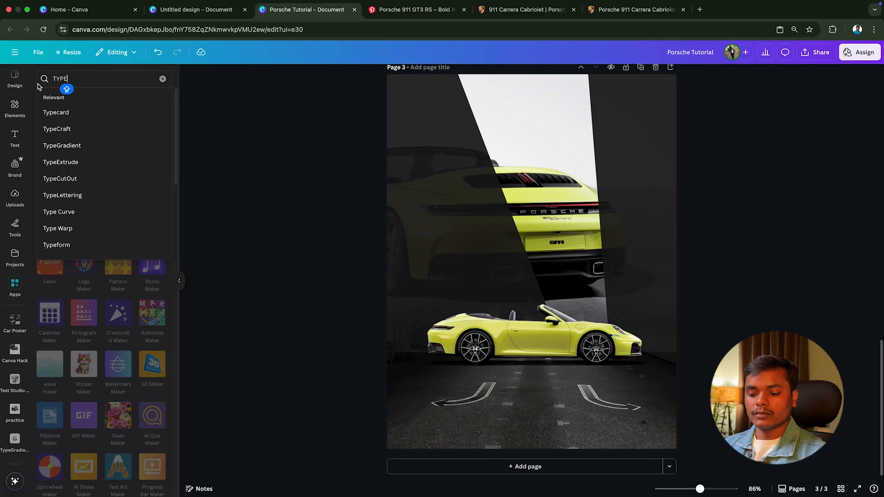
text(CRAFT)
key(Return)
click(47, 110)
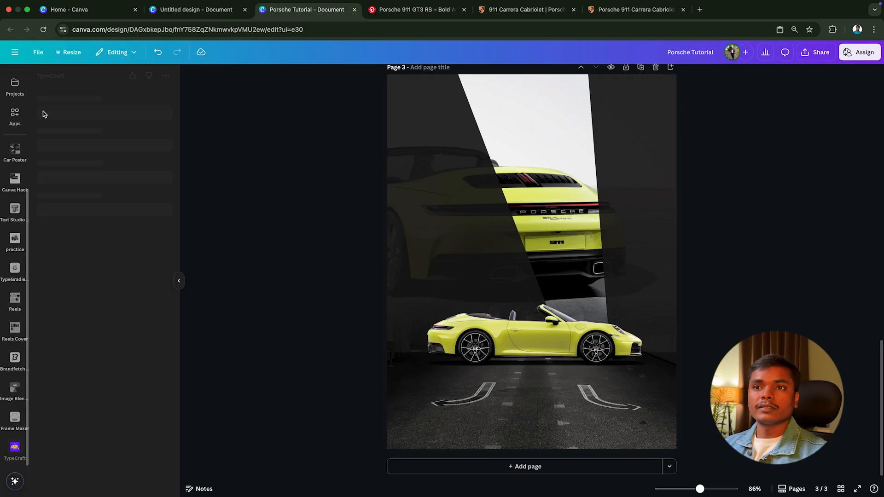
Step: Enter PORSCHE as the TypeCraft text and set its font to Briarwood Heavy 123
click(93, 109)
triple_click(93, 109)
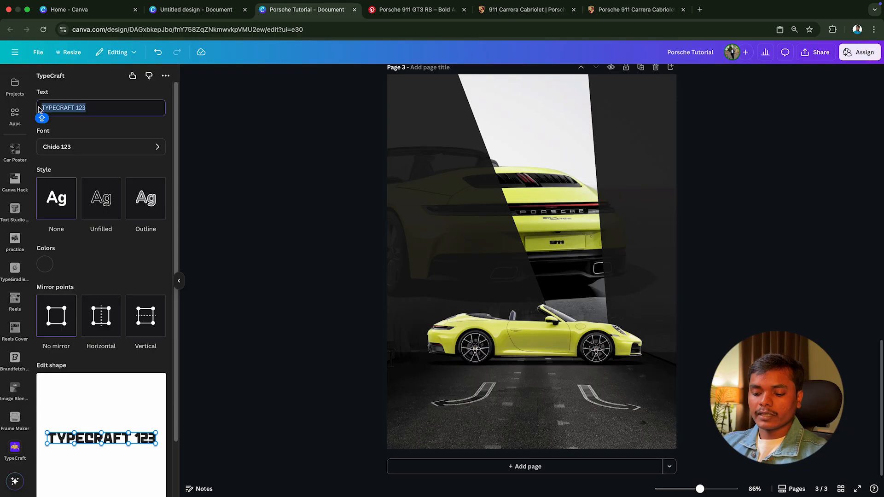
text(PORSC)
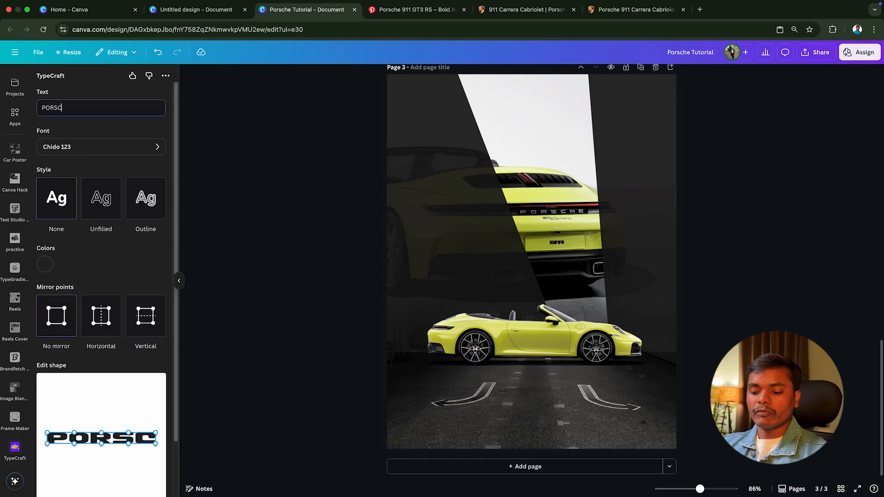
text(HE)
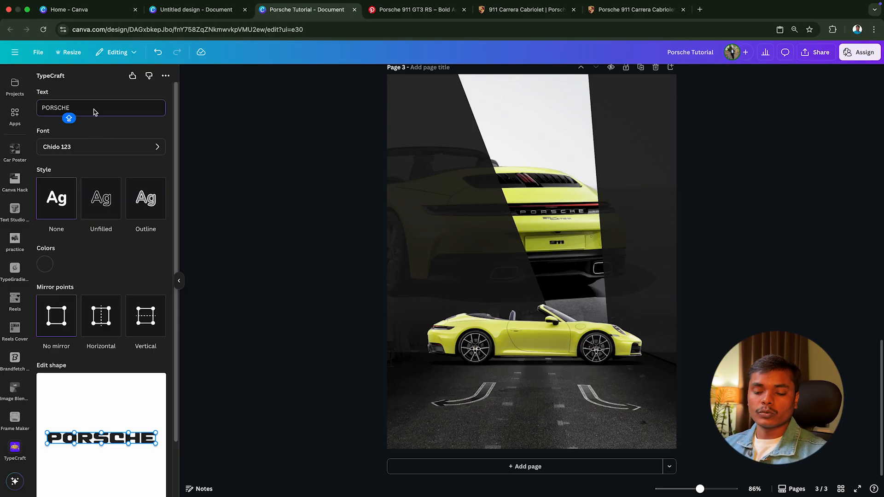
key(Caps_Lock)
click(96, 147)
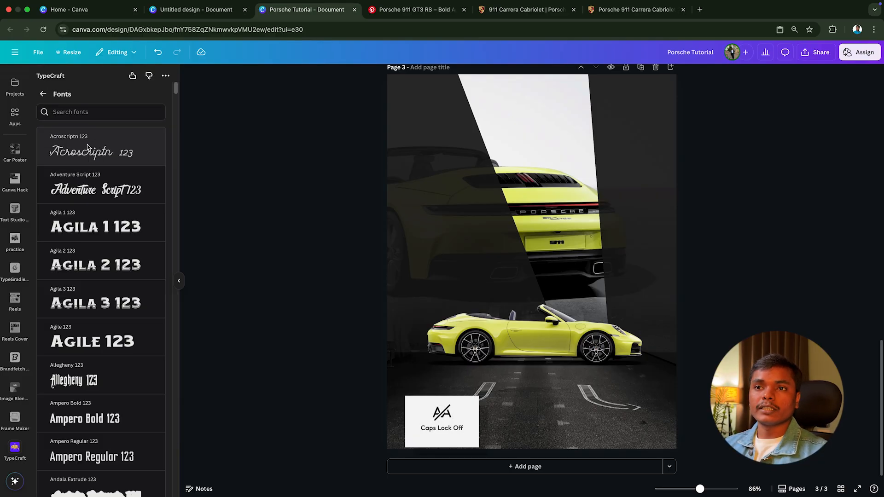
text(bria)
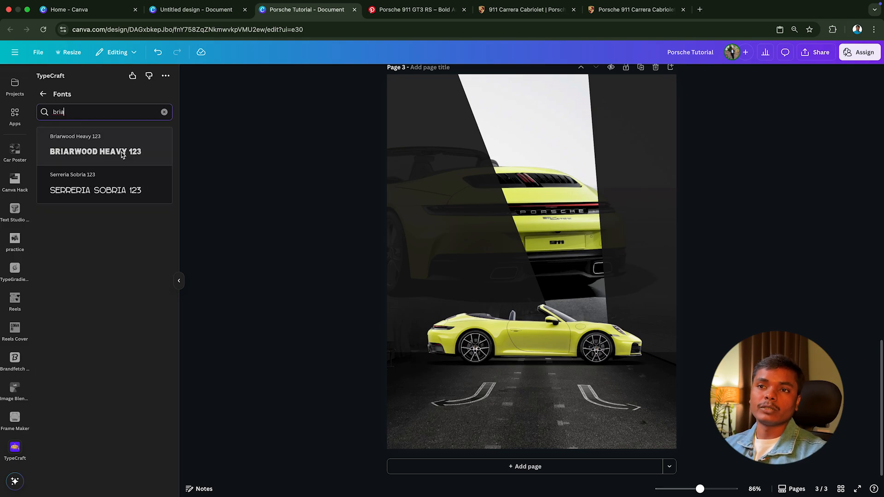
click(122, 155)
click(47, 95)
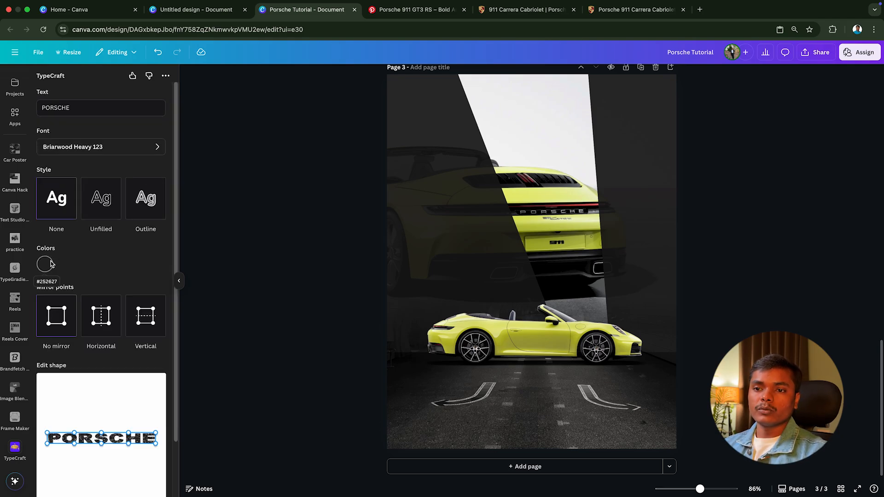
Step: Set the TypeCraft text colour to white
click(49, 266)
drag(63, 291, 28, 267)
click(75, 261)
Step: Warp the PORSCHE text into a flat perspective trapezoid by pulling its upper corner points inward and lowering its upper middle point
scroll(75, 261, down, 2)
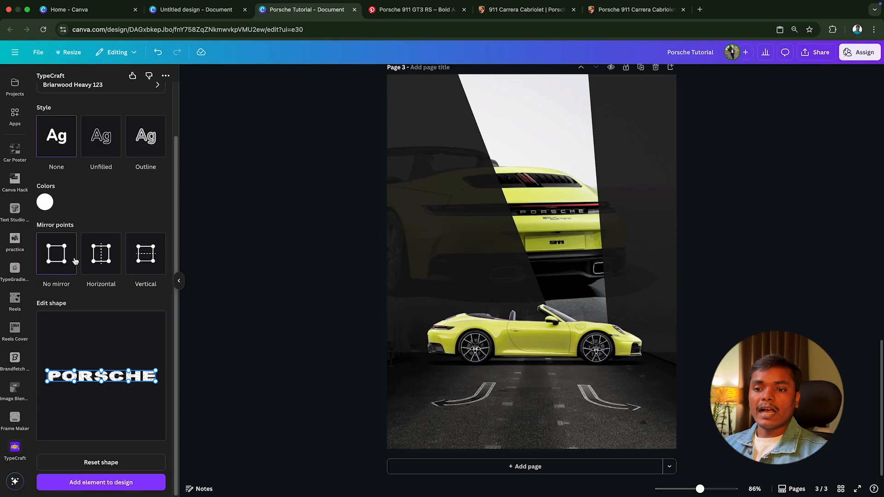
drag(47, 372, 70, 372)
drag(155, 371, 102, 372)
drag(103, 372, 102, 375)
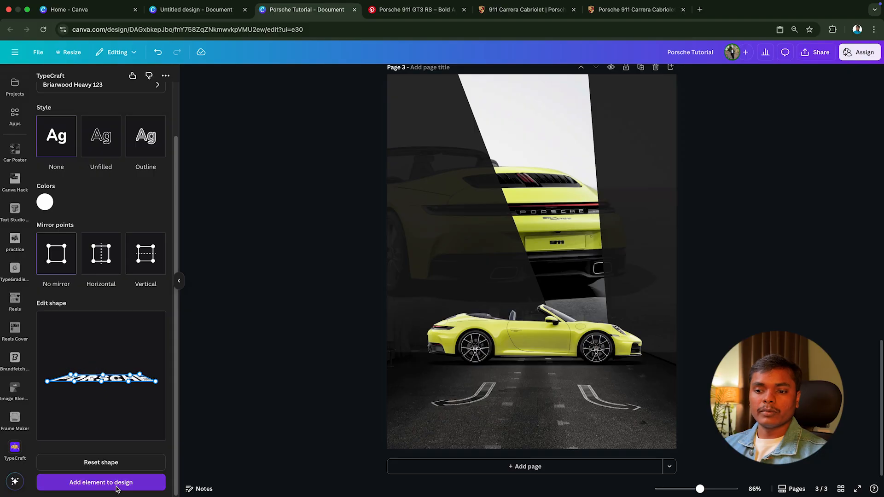
Step: Add the warped PORSCHE text to the poster, enlarge it to about the side-view car's width and place it on the road beneath the car
click(109, 483)
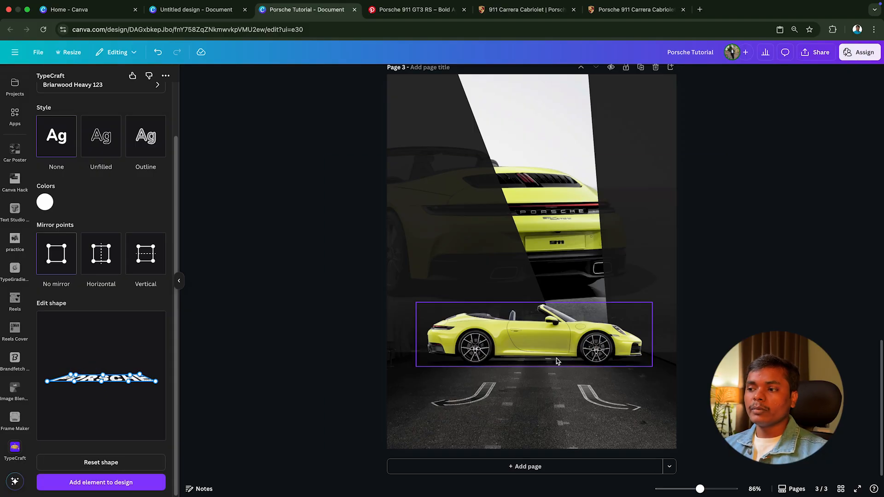
drag(559, 267, 673, 392)
drag(620, 371, 590, 366)
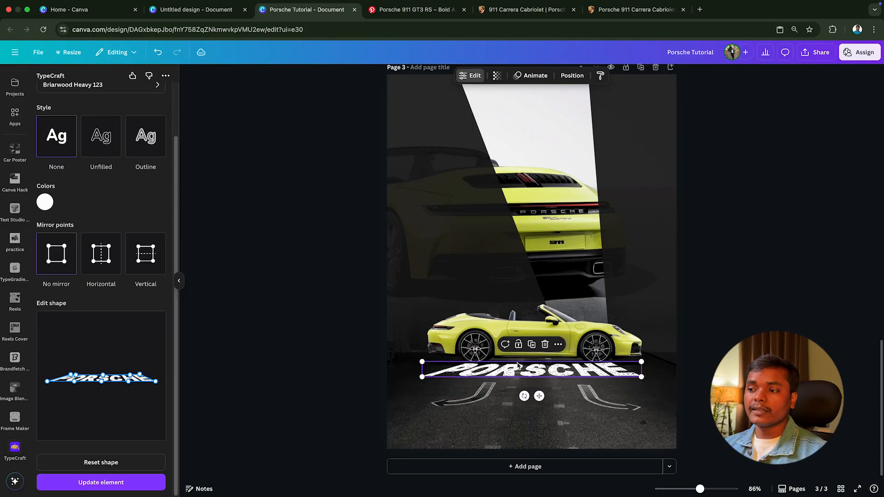
Step: Bring the yellow side-view car's layer in front of the PORSCHE road text
click(587, 341)
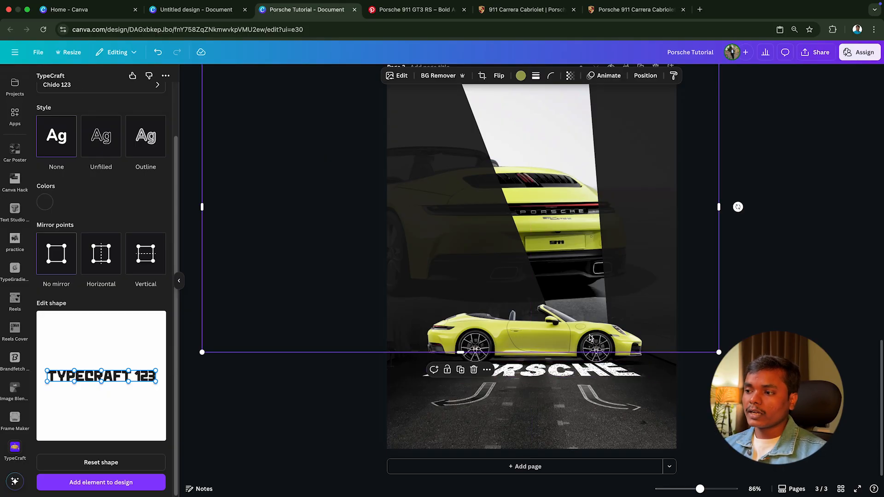
click(695, 379)
click(620, 349)
right_click(620, 350)
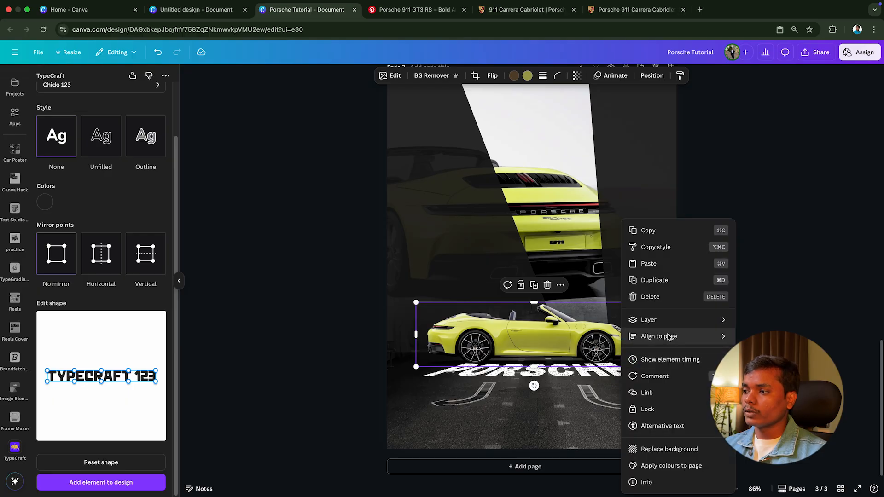
mouse_move(711, 321)
click(778, 337)
Step: Flatten the PORSCHE road text further by adjusting its upper warp points, and update the element on the poster
click(563, 375)
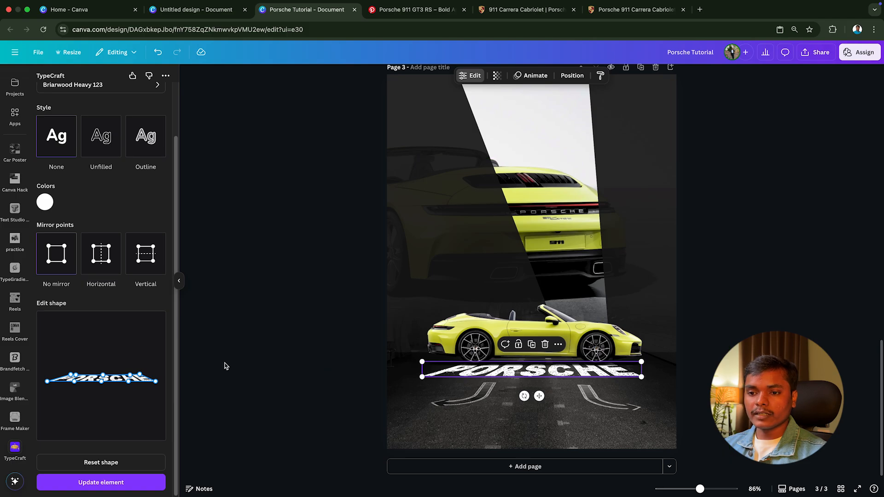
drag(71, 374, 141, 377)
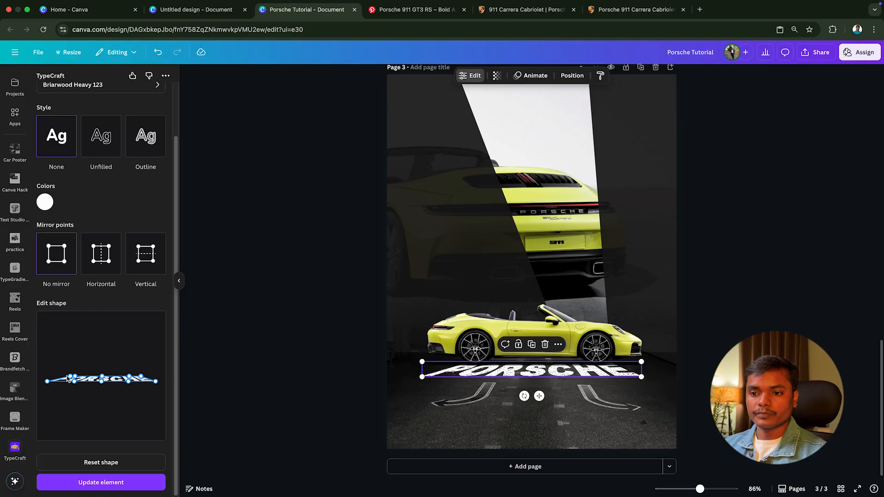
drag(70, 377, 69, 375)
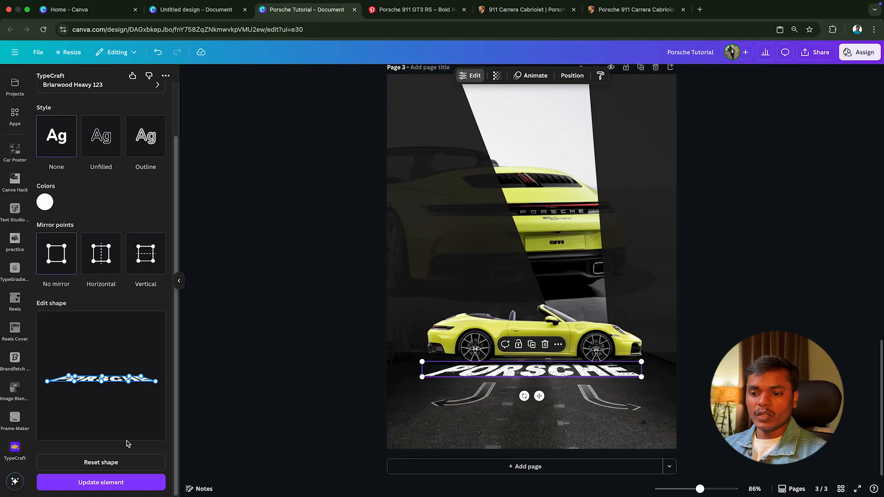
click(109, 487)
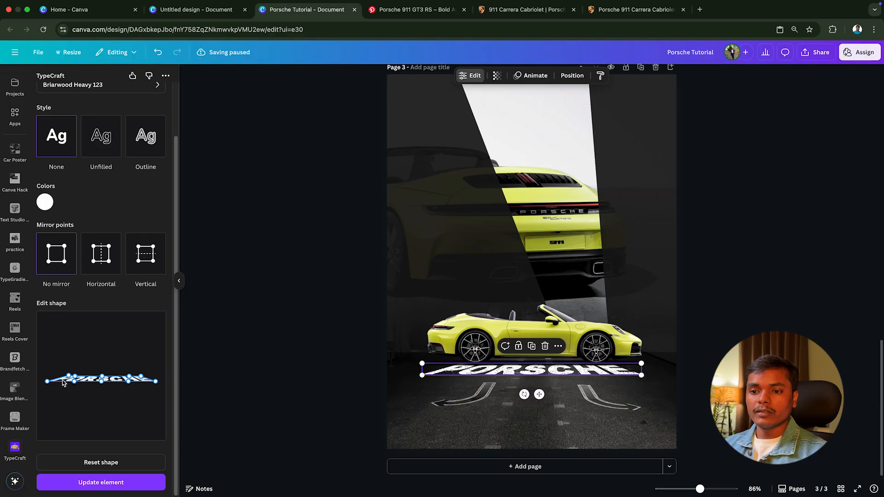
Step: Spread the PORSCHE road text's upper corner warp points slightly outward and update the element on the poster
drag(67, 377, 63, 376)
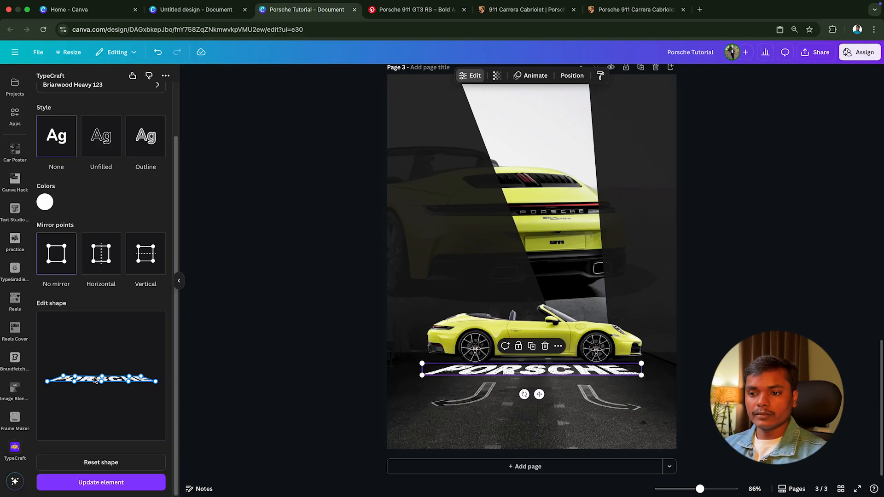
drag(142, 377, 144, 376)
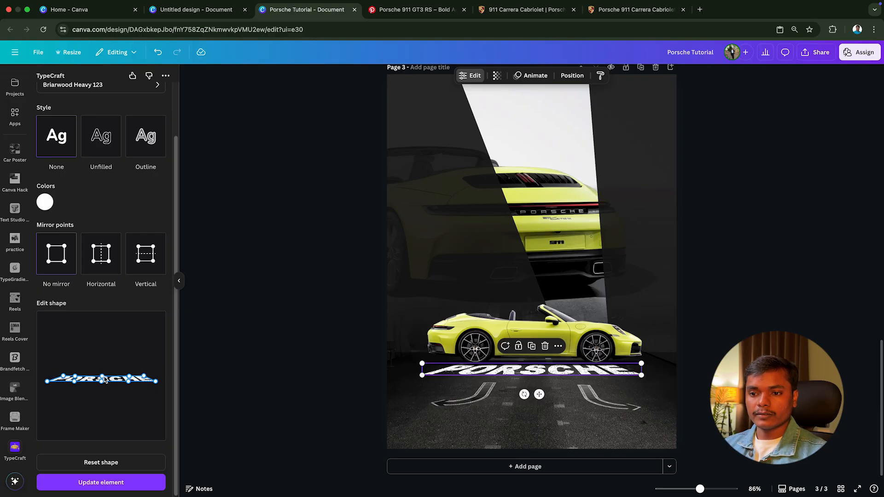
click(125, 482)
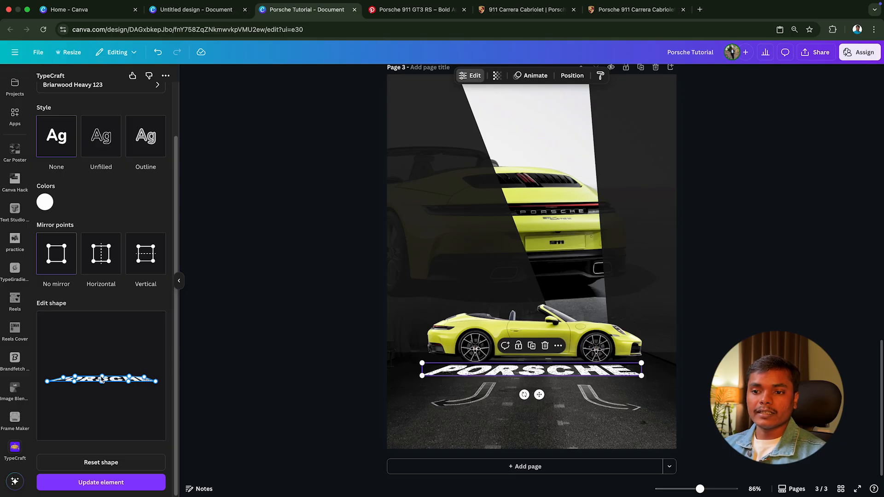
click(122, 484)
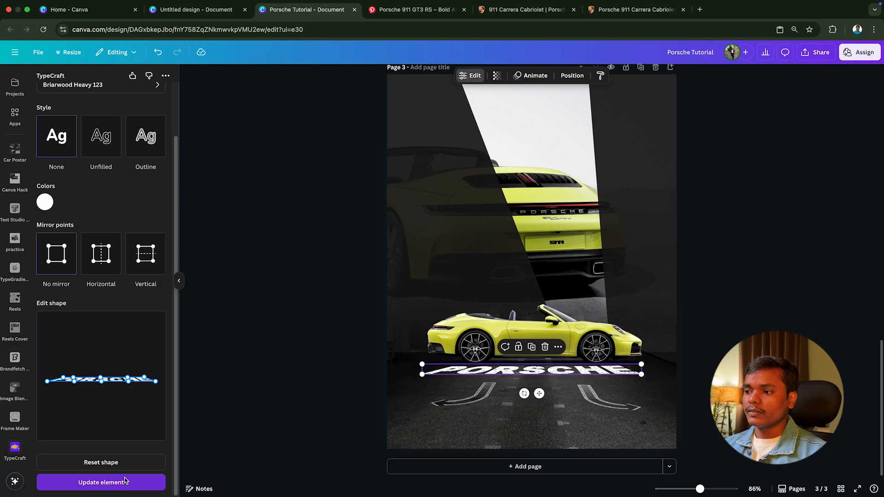
Step: Move the PORSCHE road text slightly up toward the wheels and enlarge it to just beyond the side-view car's width
drag(535, 371, 535, 370)
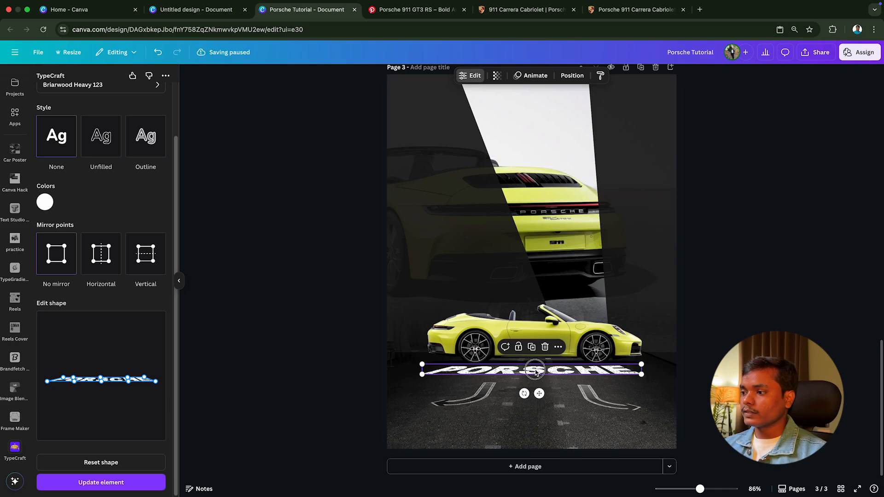
drag(641, 369, 611, 371)
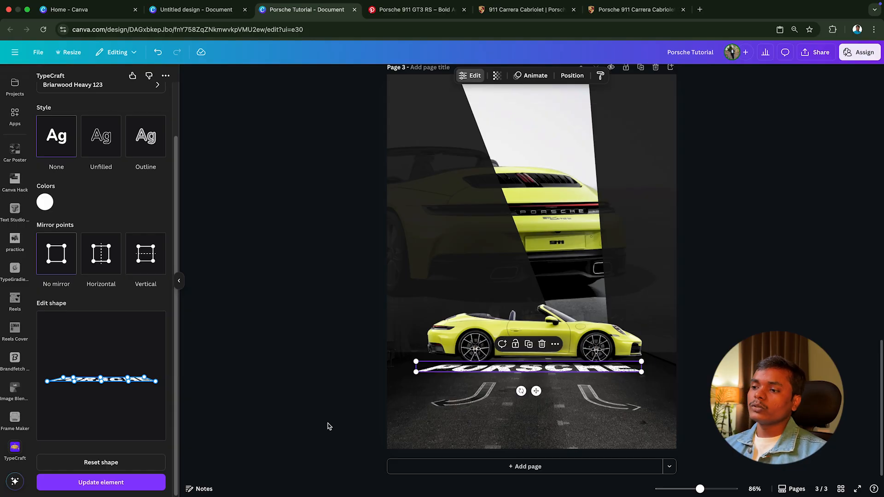
click(238, 386)
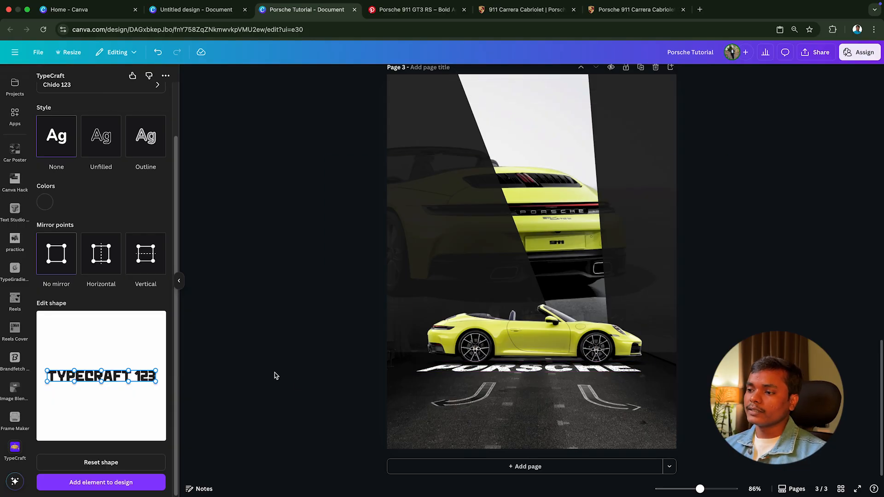
Step: Make the PORSCHE road text slightly transparent so that it blends into the asphalt
click(512, 370)
click(497, 76)
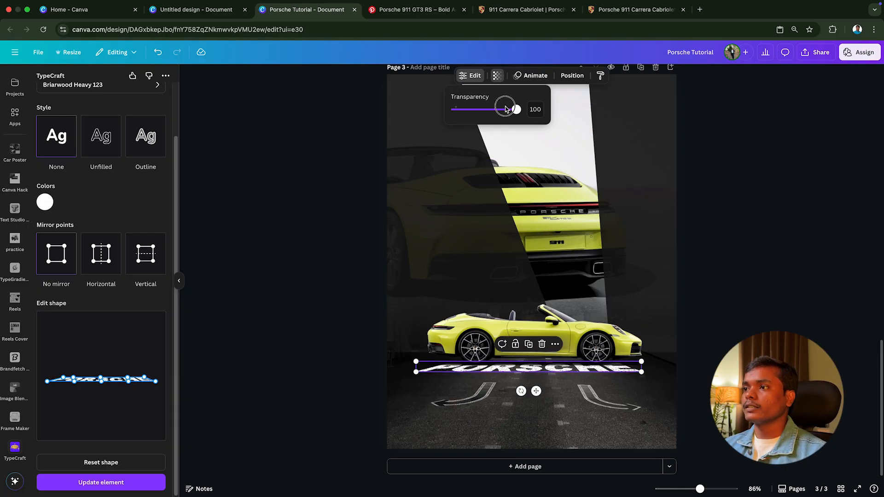
drag(509, 110, 503, 110)
click(335, 292)
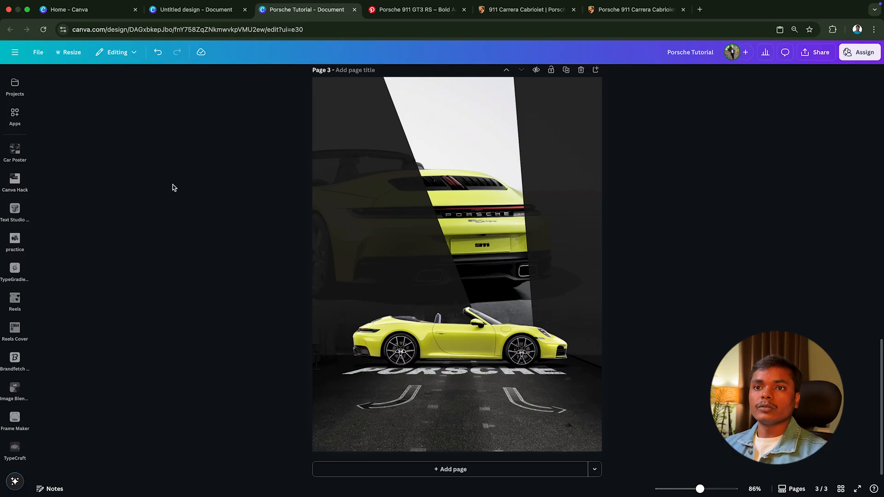
Step: Add a square frame to page 3, shrink it to a small thumbnail and place it on the road below the car's rear wheel
click(15, 114)
click(16, 134)
click(15, 112)
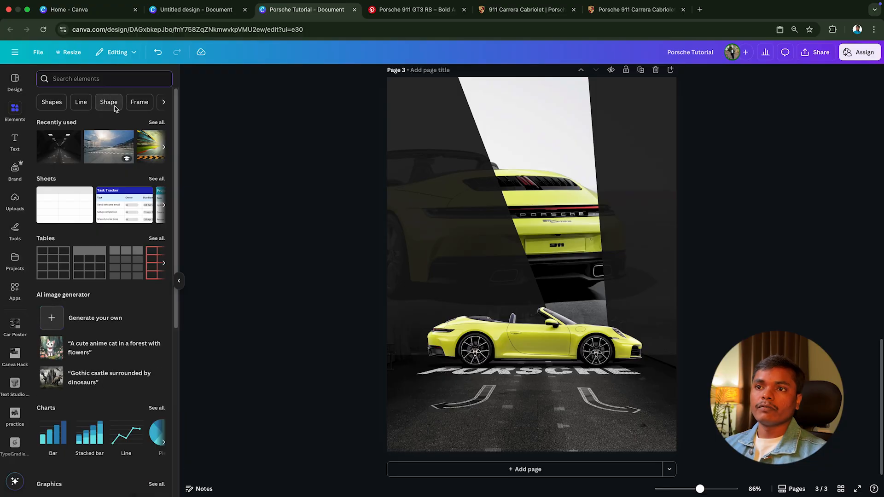
click(140, 101)
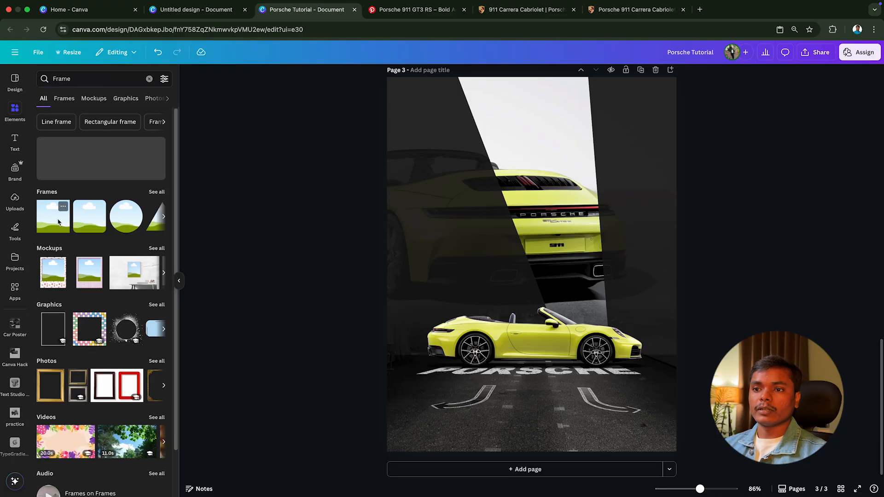
click(58, 223)
click(179, 280)
drag(529, 249, 469, 325)
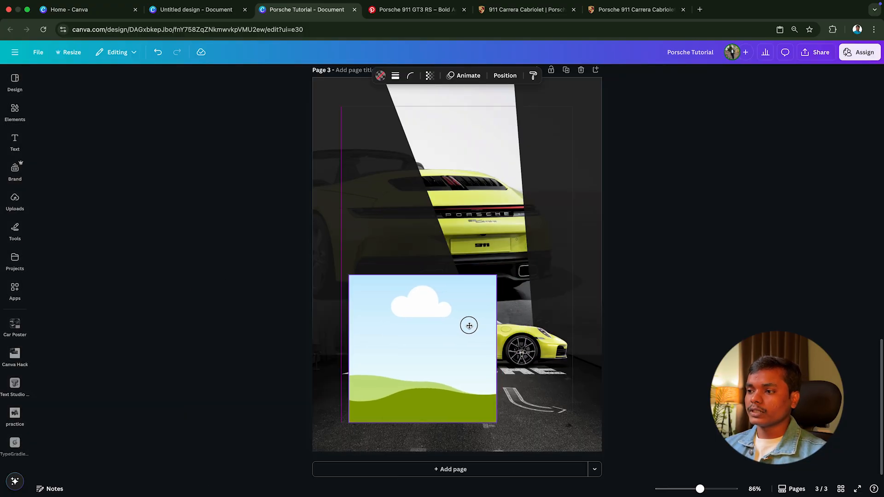
drag(489, 288, 374, 406)
click(239, 342)
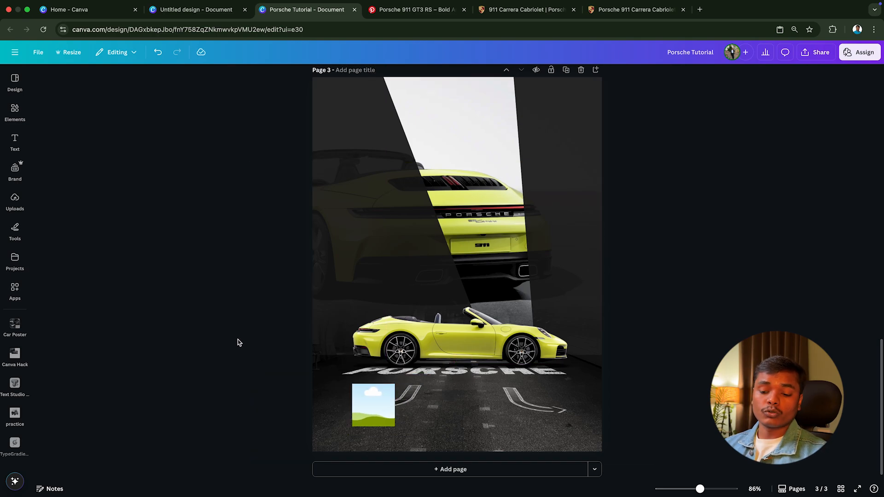
Step: Show the rulers and place margin guides on all four sides, with the right one at 7.650 and the bottom one at 10.150
key(shift+r)
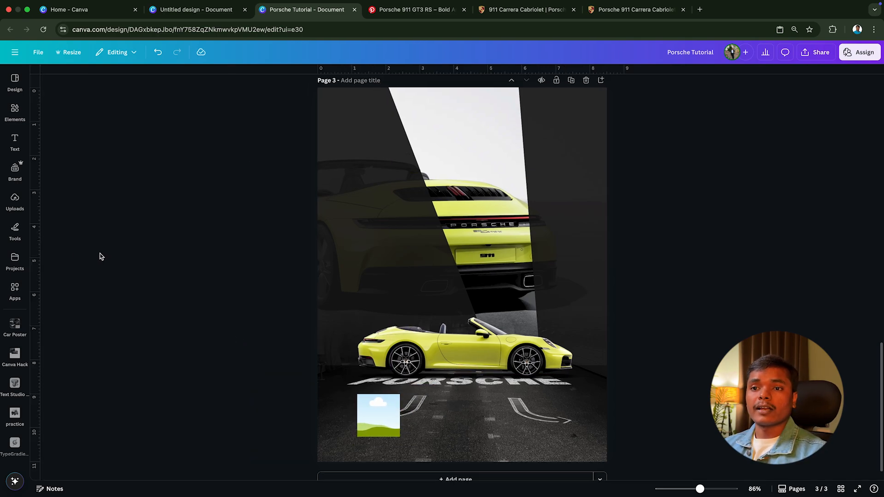
drag(37, 237, 580, 279)
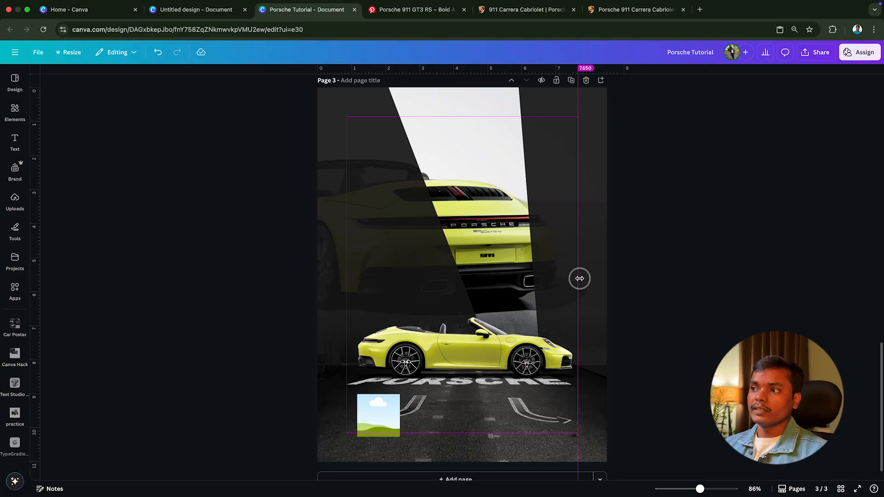
drag(500, 74, 501, 116)
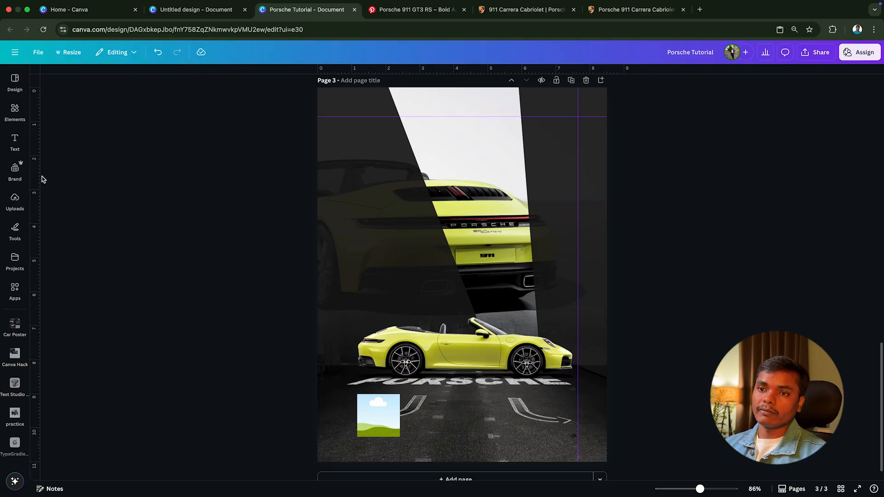
drag(41, 178, 346, 199)
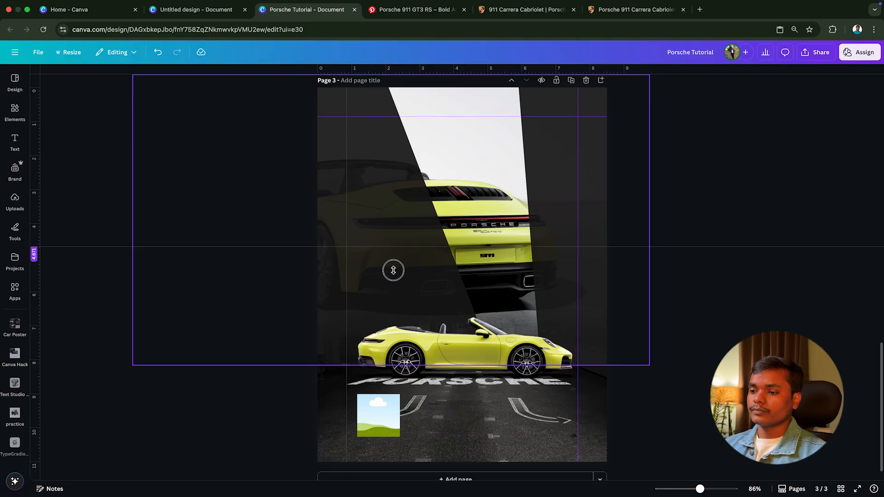
drag(394, 431, 395, 433)
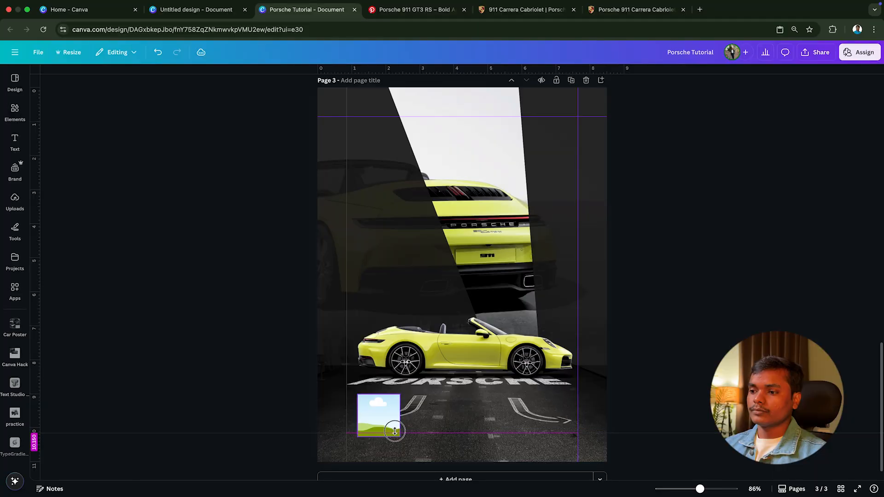
drag(347, 369, 348, 369)
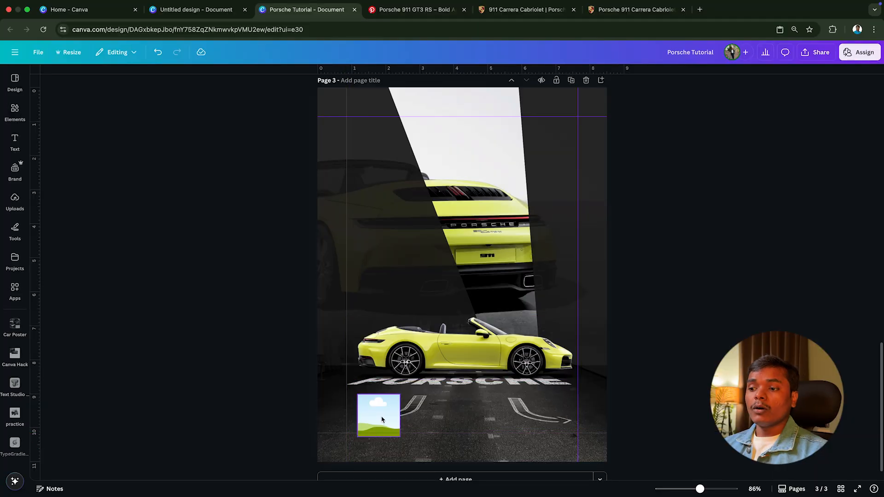
Step: Shrink the square frame slightly, snap it into the lower-left corner of the margin guides and hide the rulers
mouse_move(382, 417)
mouse_down()
mouse_move(372, 414)
mouse_move(387, 395)
mouse_move(379, 400)
mouse_up()
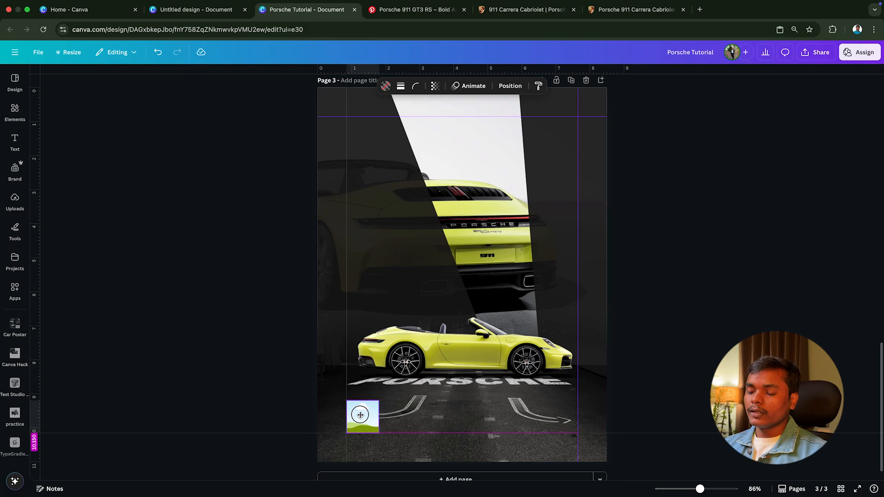
click(290, 399)
key(shift+r)
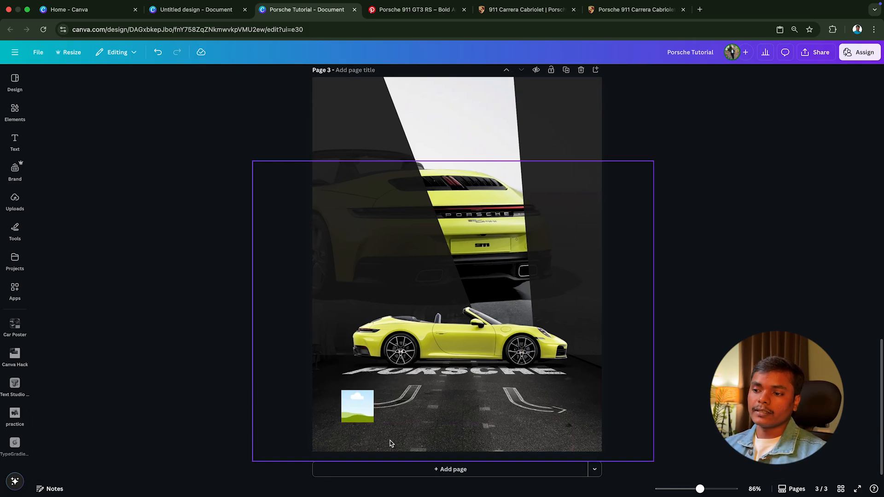
Step: Copy the uppermost car photo from page 2's photo column to page 3 and drop it into the small square frame
scroll(377, 270, up, 6)
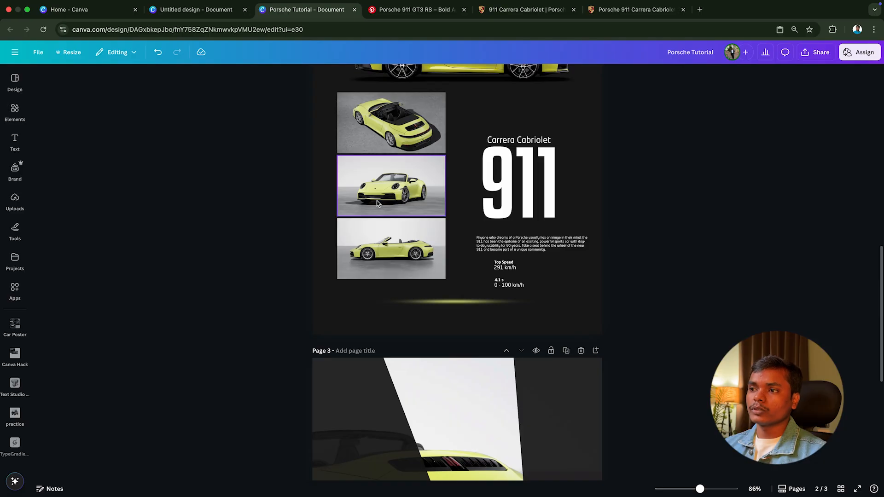
click(377, 203)
click(399, 126)
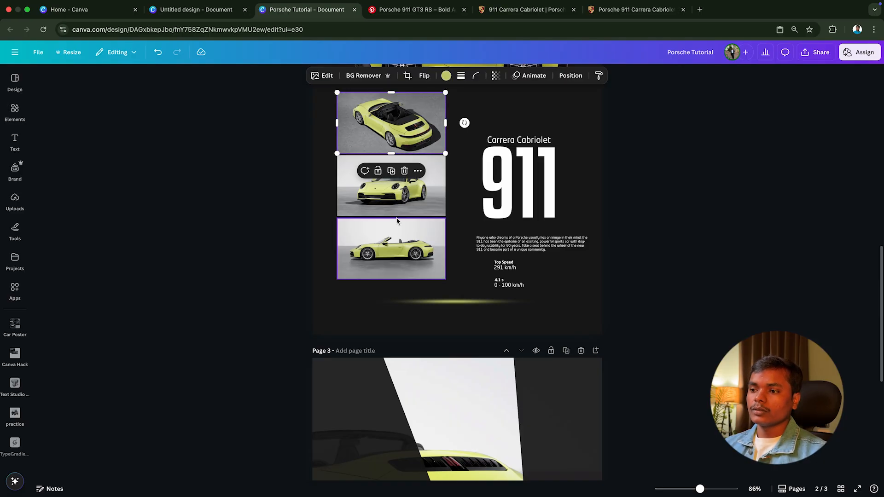
scroll(398, 226, down, 6)
click(390, 395)
key(ctrl+v)
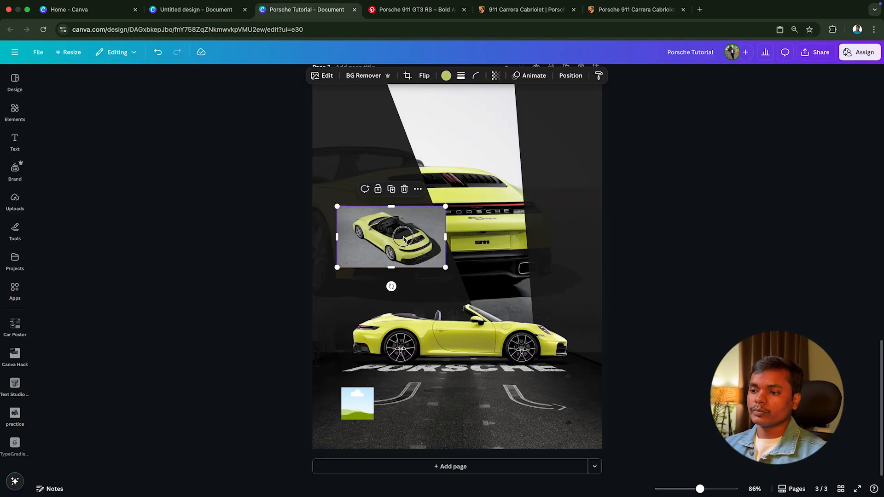
drag(392, 237, 359, 407)
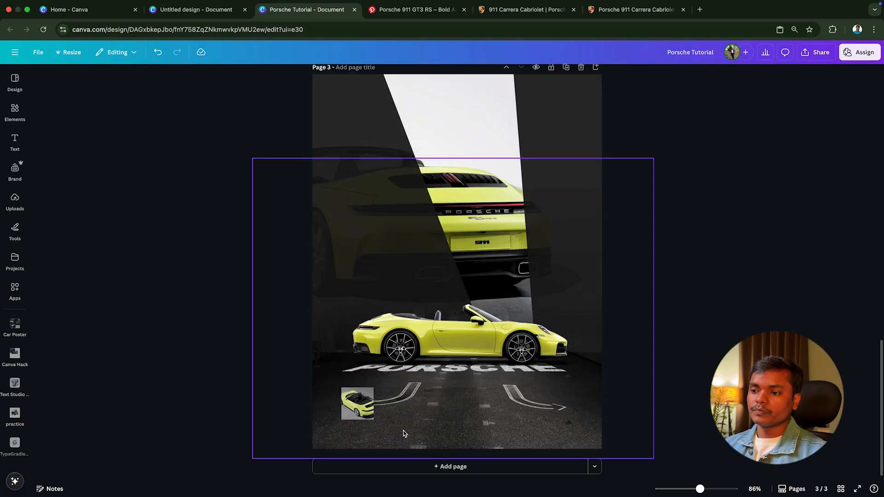
Step: Give the framed car thumbnail a solid white border with a stroke weight of 2
click(361, 413)
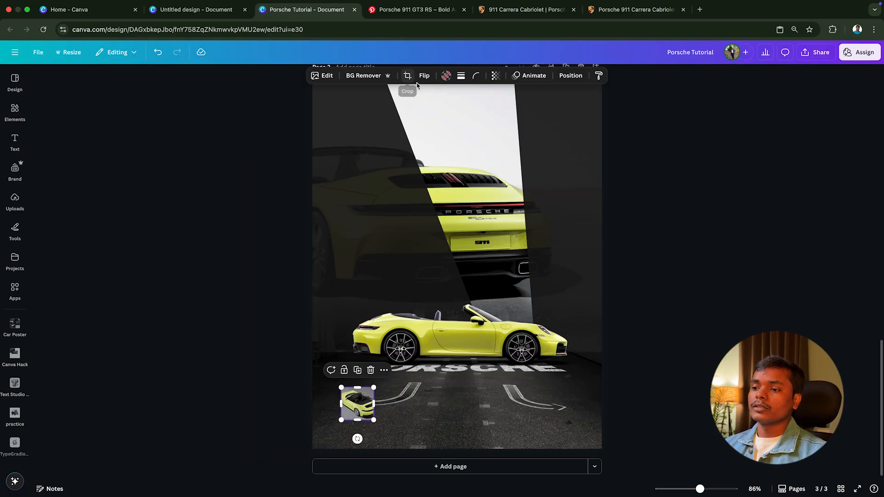
click(461, 76)
click(411, 133)
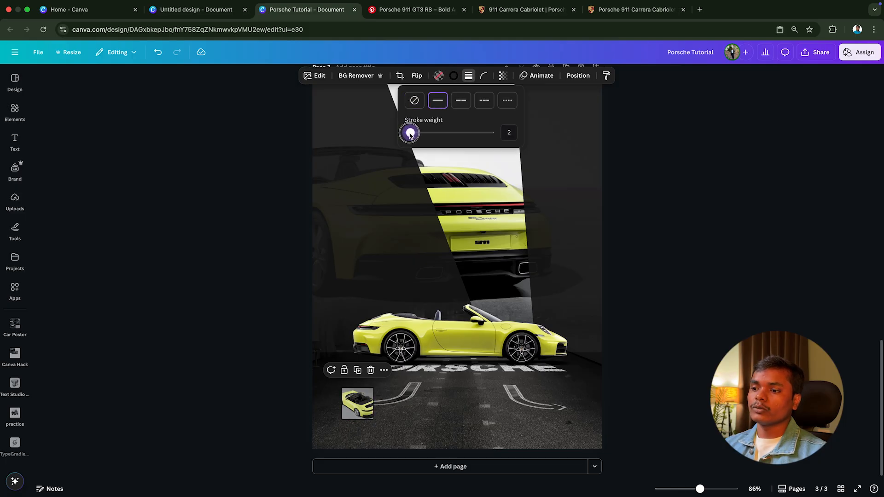
click(454, 76)
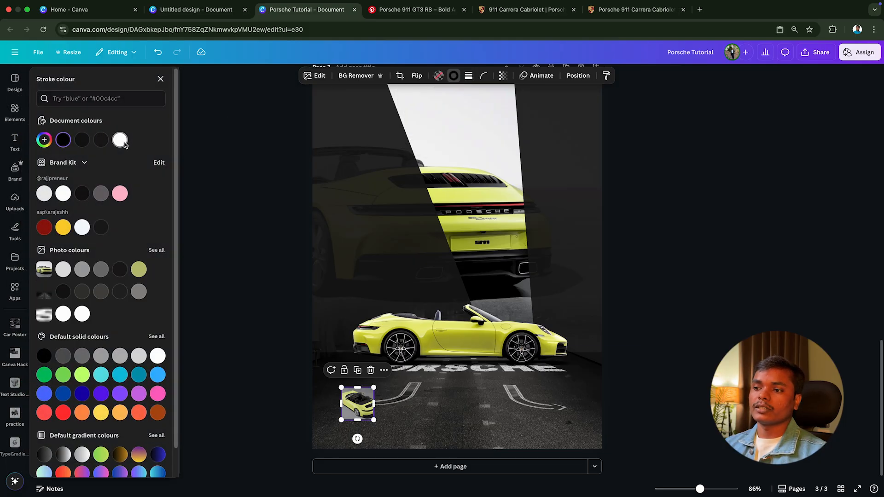
click(124, 141)
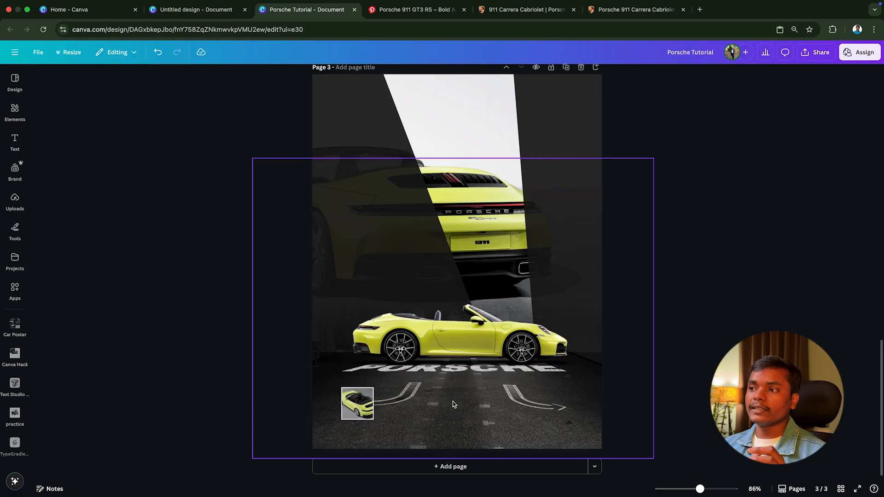
click(351, 408)
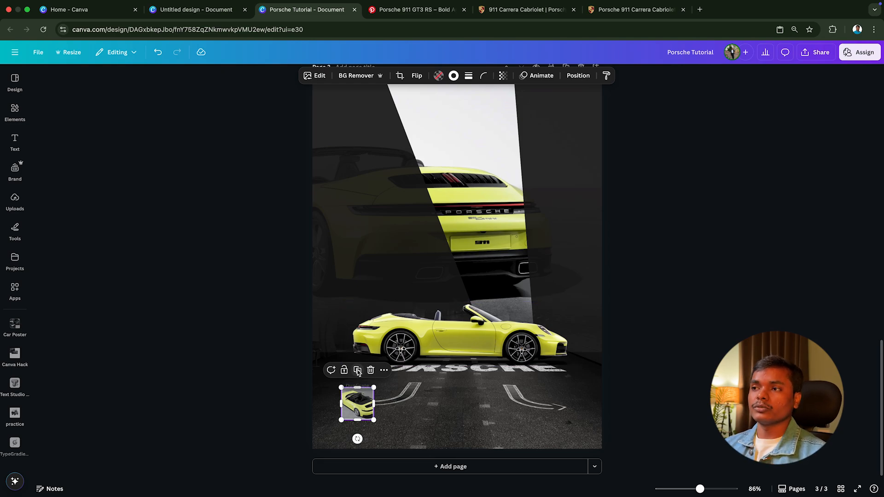
key(Escape)
click(343, 413)
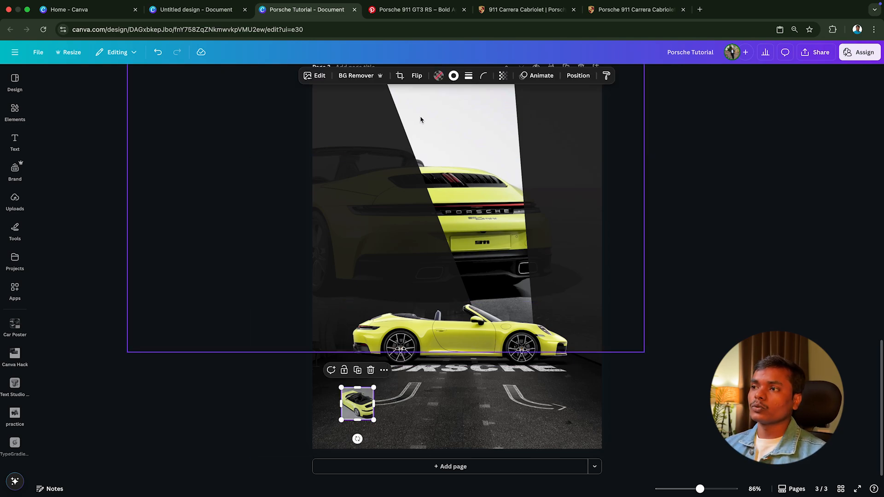
click(469, 76)
Step: Duplicate the bordered car thumbnail twice and line up the copies beside it in an evenly spaced row
click(355, 402)
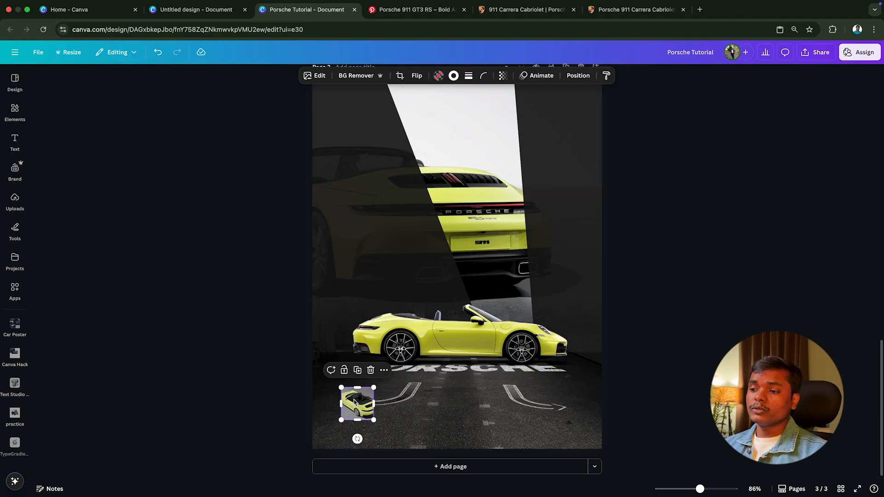
click(358, 371)
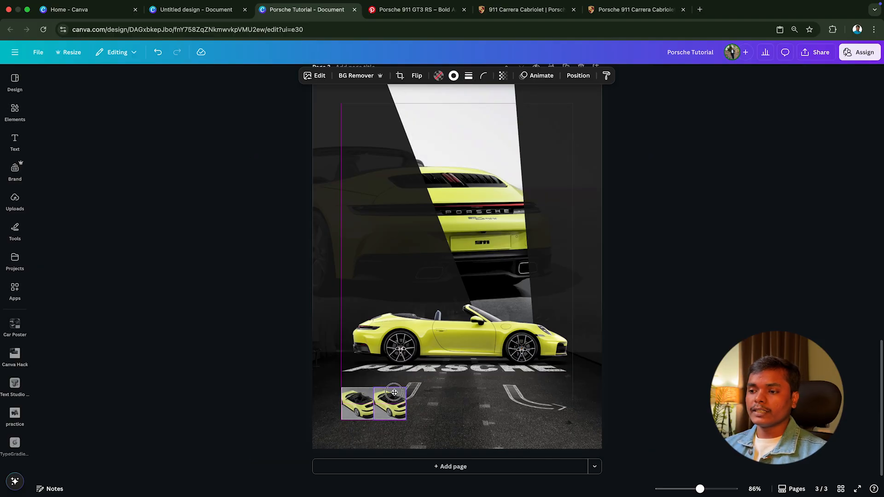
click(395, 372)
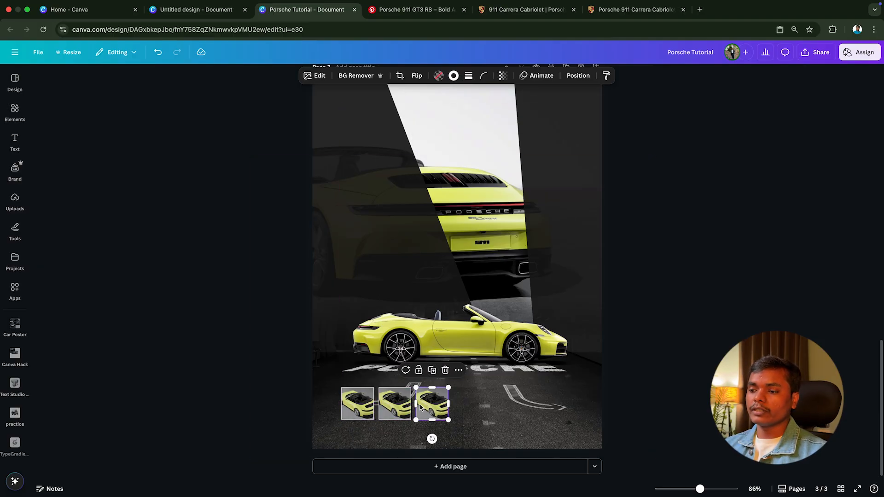
Step: Copy all three stacked car photos from page 2 and paste them onto page 3
scroll(313, 340, up, 7)
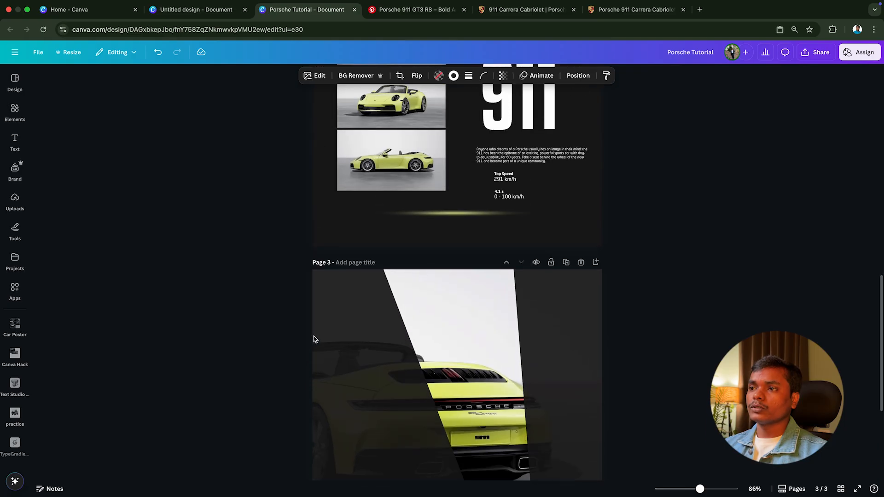
click(391, 157)
shift+click(391, 220)
shift+click(406, 289)
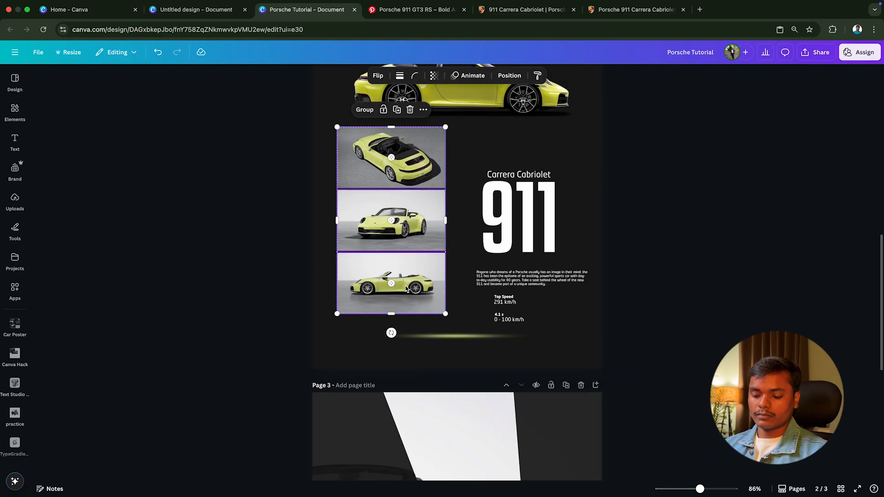
key(ctrl+c)
scroll(406, 290, down, 6)
click(496, 351)
key(ctrl+v)
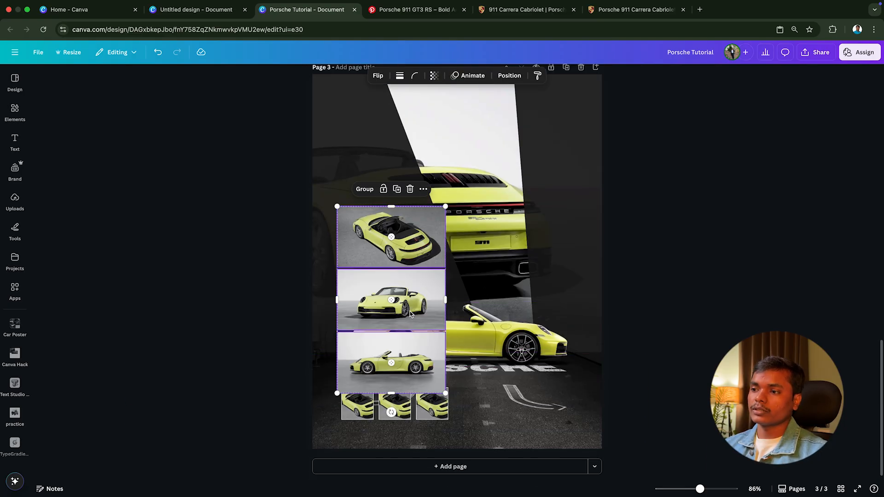
Step: Drop the pasted front-view car photo into the first bordered thumbnail frame
click(495, 351)
click(394, 292)
drag(393, 292, 370, 408)
double_click(361, 408)
click(325, 419)
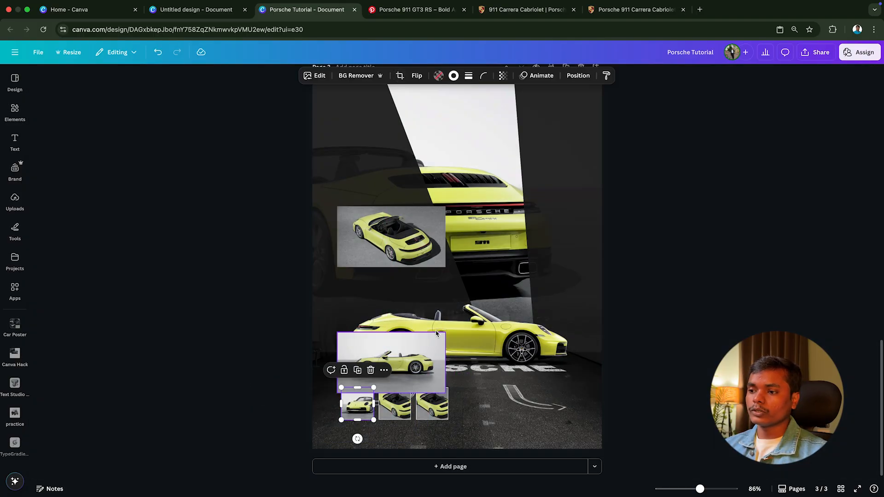
Step: Drop the side-view photo into the third thumbnail frame and shift its crop to centre the rear wheel
drag(384, 370, 372, 383)
double_click(433, 408)
ctrl+scroll(372, 384, up, 10)
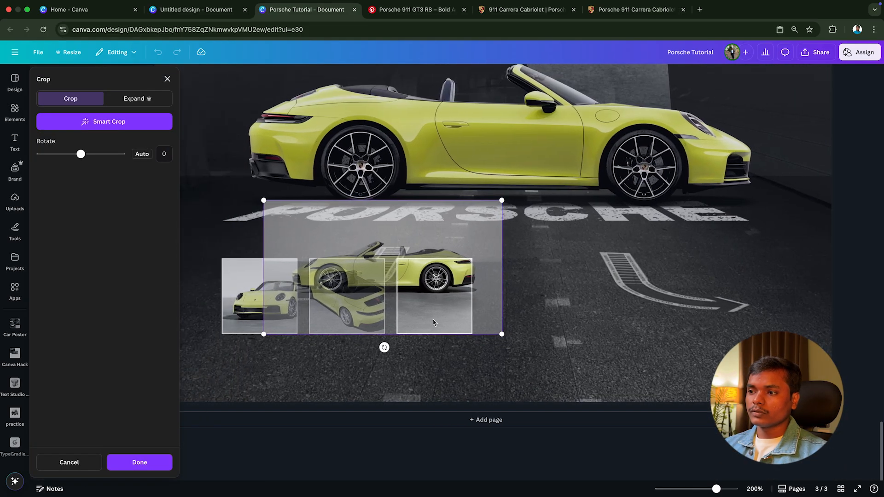
drag(433, 323, 479, 340)
click(564, 316)
scroll(564, 316, right, 3)
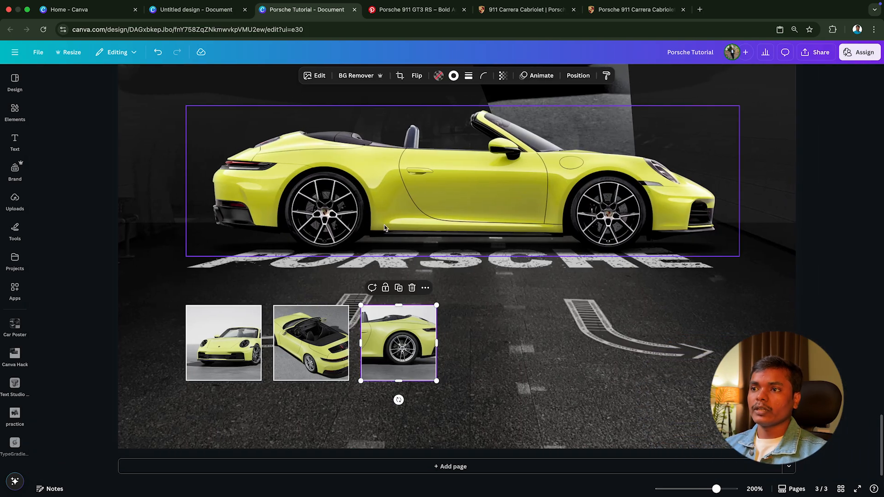
Step: Drop the remaining elevated rear-view car photo into the middle thumbnail frame
scroll(386, 229, down, 5)
scroll(385, 228, up, 6)
scroll(443, 278, down, 4)
click(429, 286)
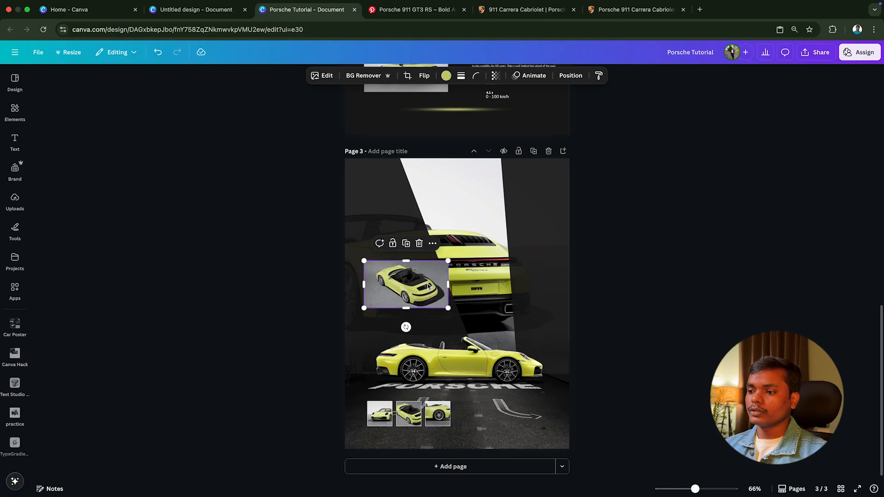
drag(429, 287, 416, 411)
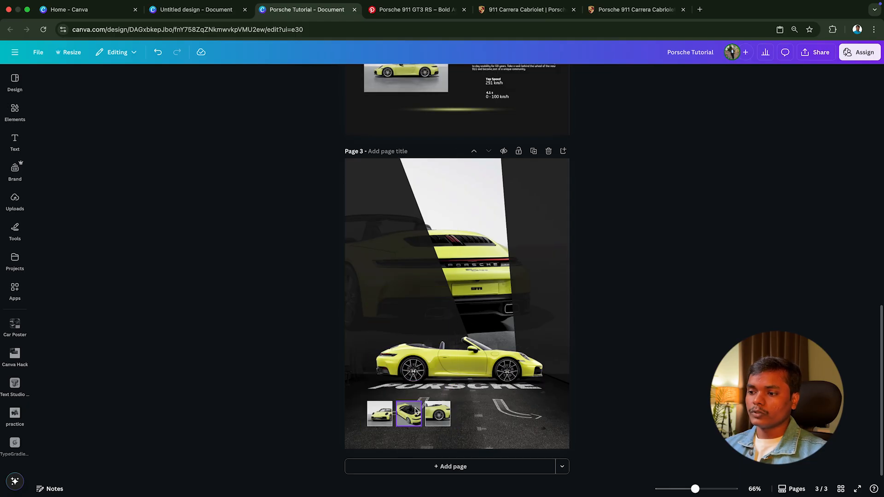
scroll(416, 411, up, 5)
scroll(307, 437, down, 1)
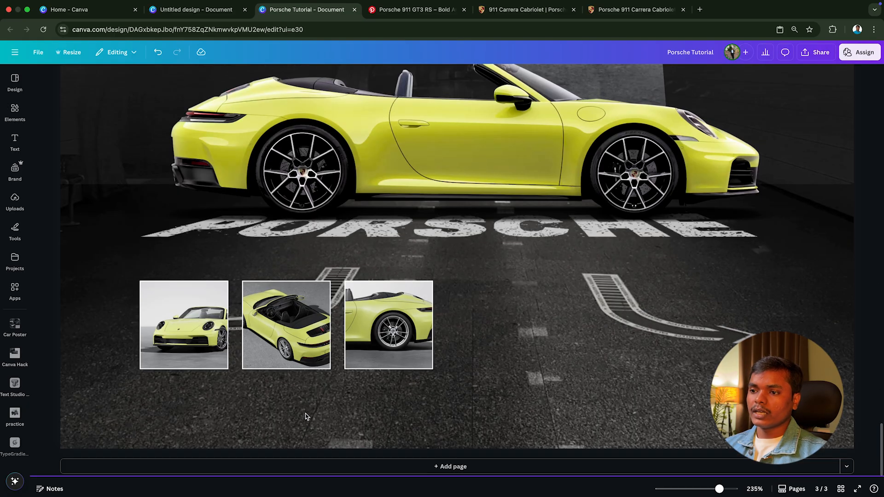
Step: Enlarge the photo slightly inside the middle thumbnail's crop so the car fills more of the frame
click(312, 318)
double_click(312, 318)
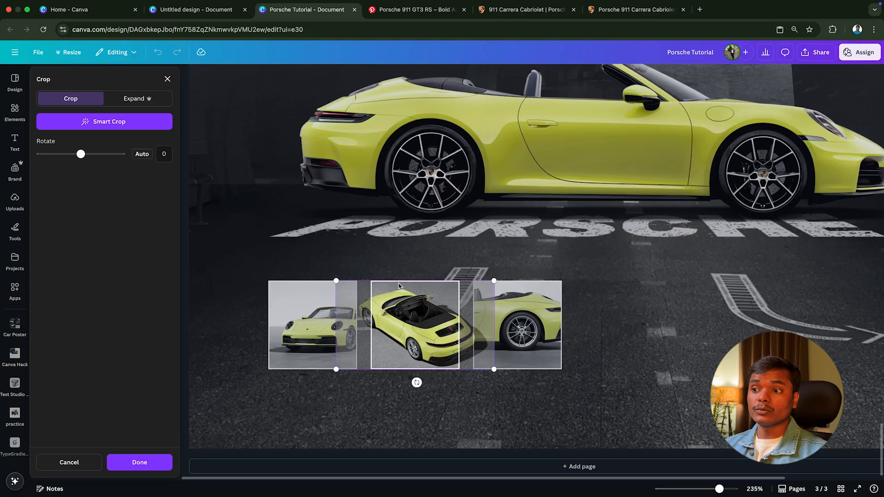
drag(337, 282, 329, 279)
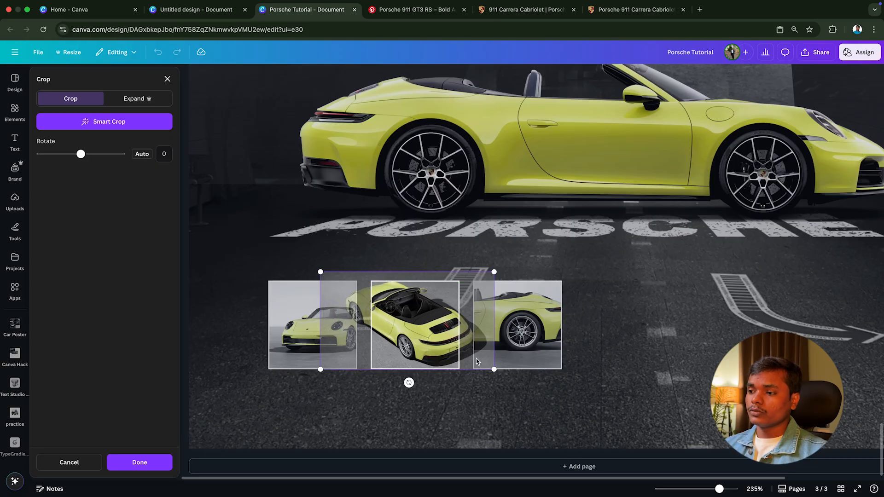
drag(494, 371, 497, 373)
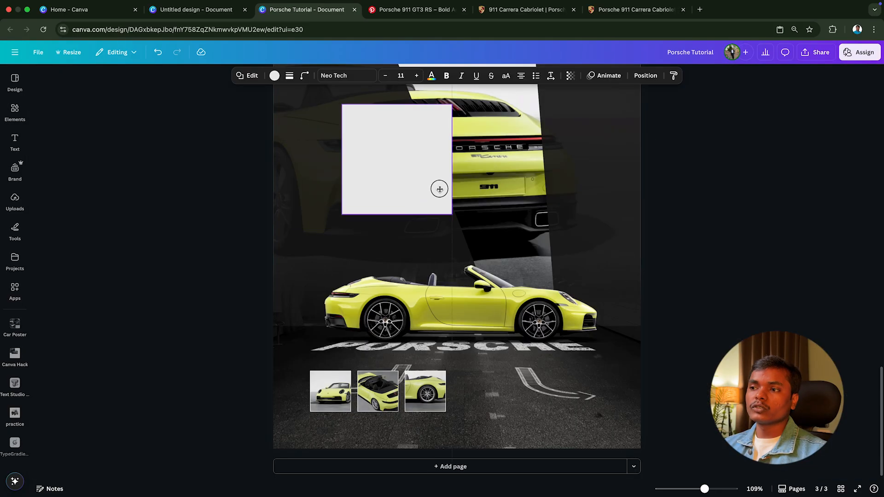
Step: Fill the new square with dark grey #191717 and reshape it into a wide, low strip beside the thumbnails
drag(440, 189, 419, 249)
click(277, 76)
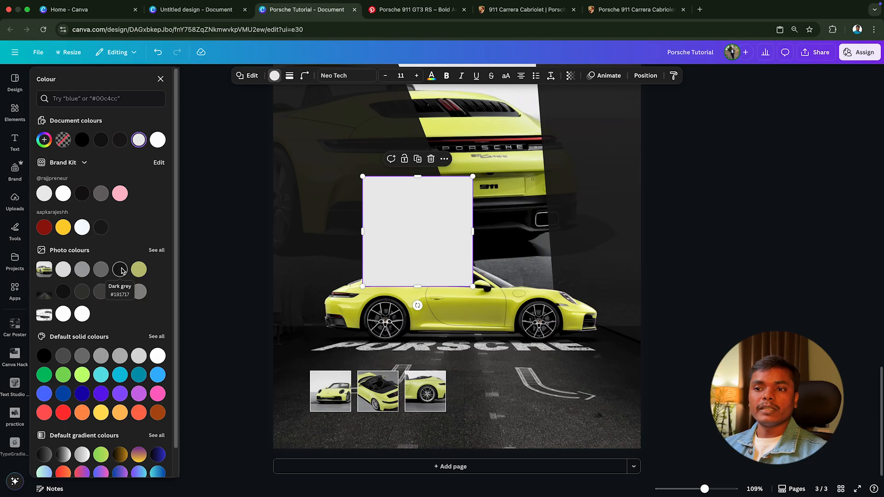
click(120, 270)
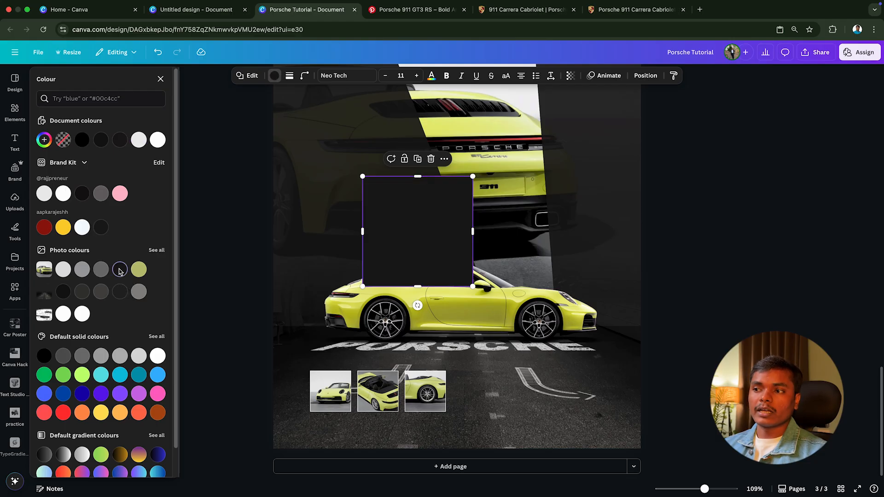
drag(411, 182, 510, 387)
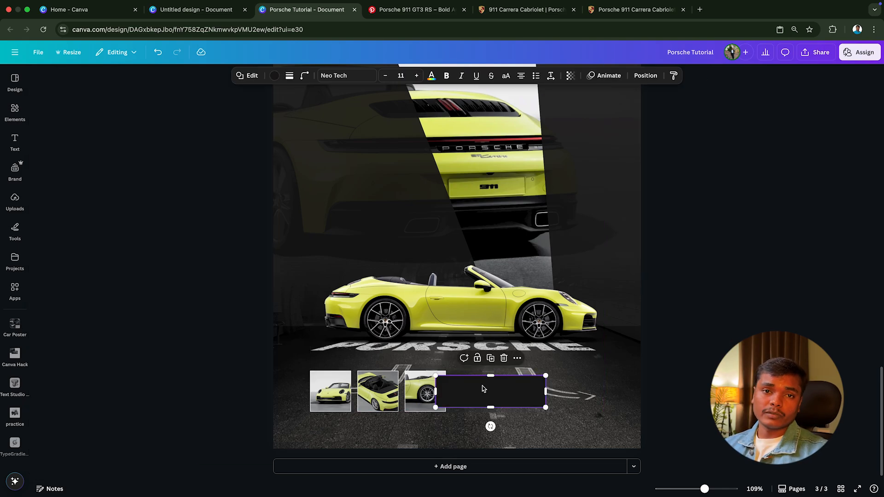
Step: Place the dark strip's layer just beneath the three thumbnails and stretch it to the right margin guide
click(643, 75)
drag(142, 155, 136, 229)
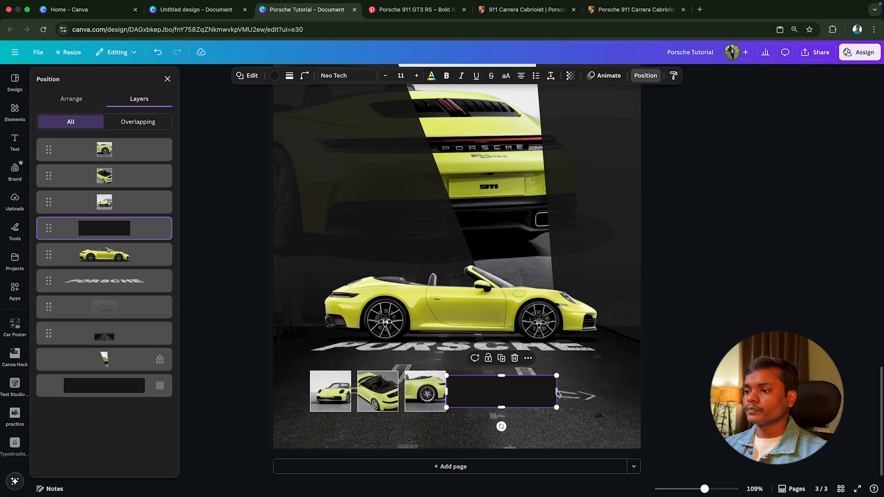
drag(546, 391, 605, 391)
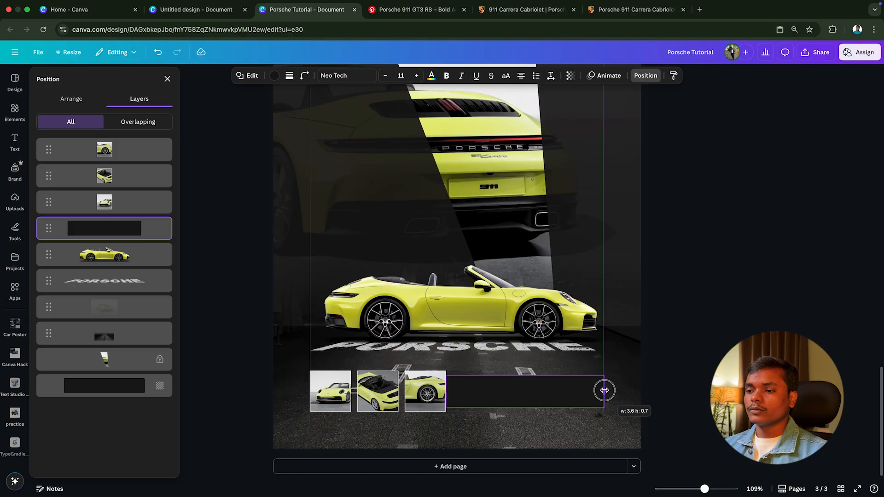
Step: Show the rulers, tuck the strip's left end behind the third thumbnail and set its transparency to about 63
key(shift+r)
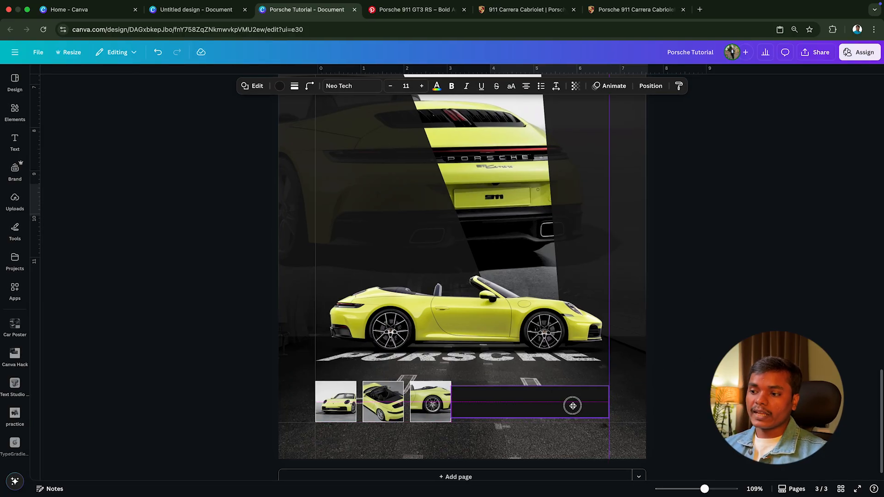
scroll(552, 399, up, 5)
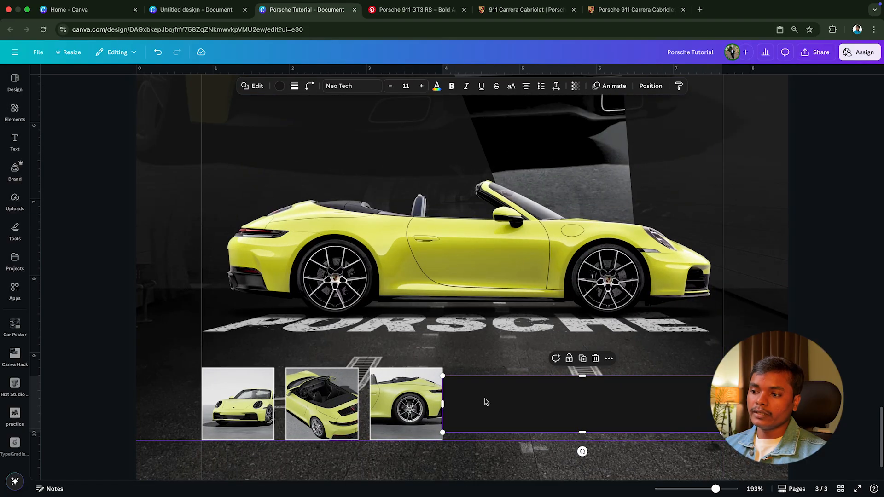
scroll(486, 399, down, 3)
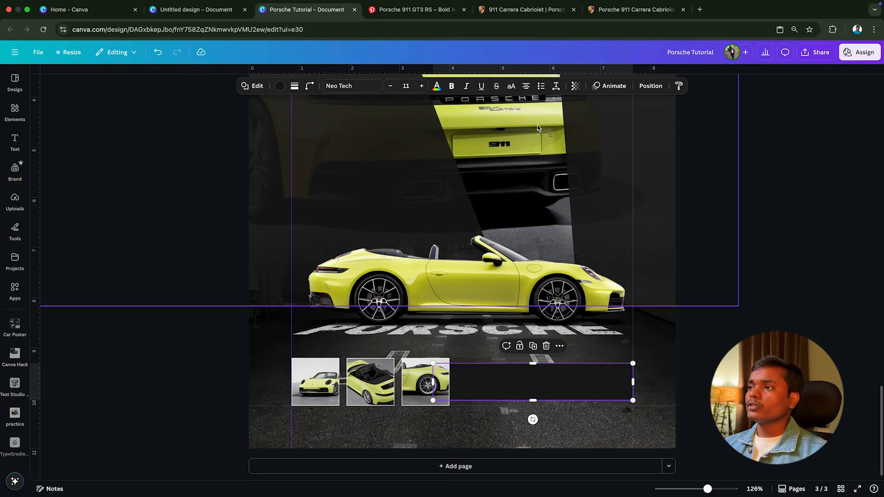
click(575, 86)
drag(587, 128, 568, 126)
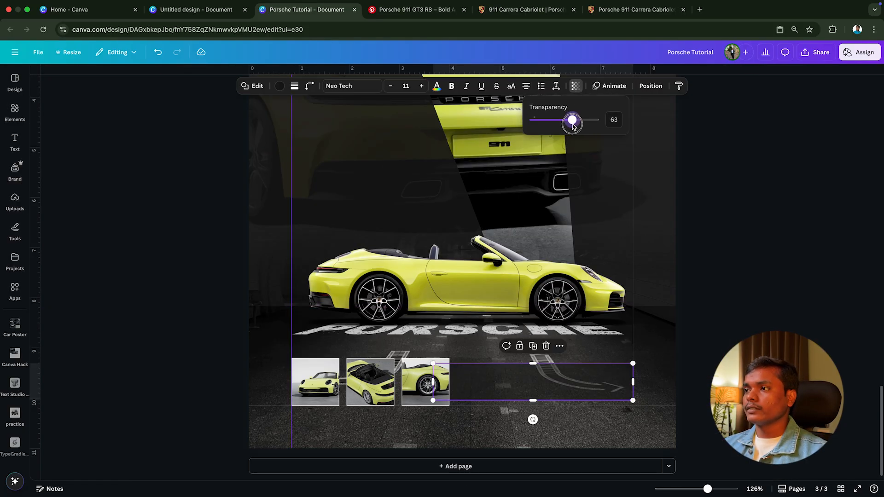
scroll(703, 219, down, 5)
Step: Copy the description paragraph from page 2 and paste it onto page 3
scroll(704, 219, up, 6)
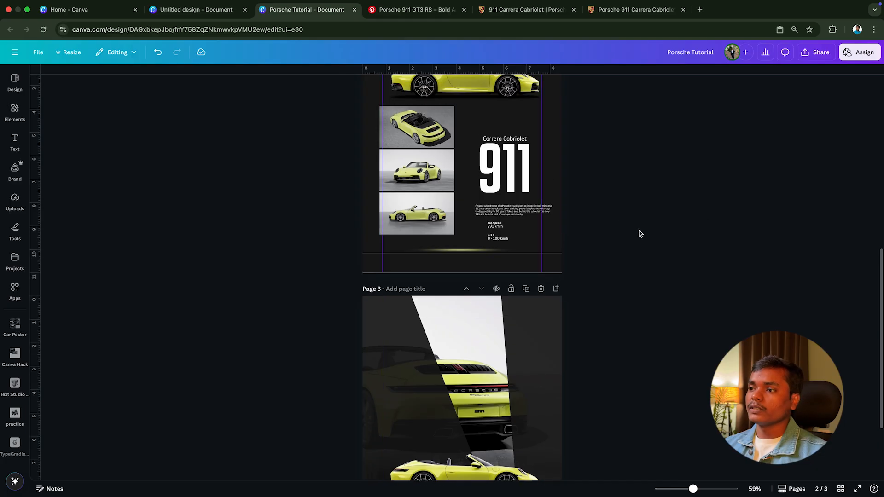
click(509, 257)
scroll(502, 262, down, 4)
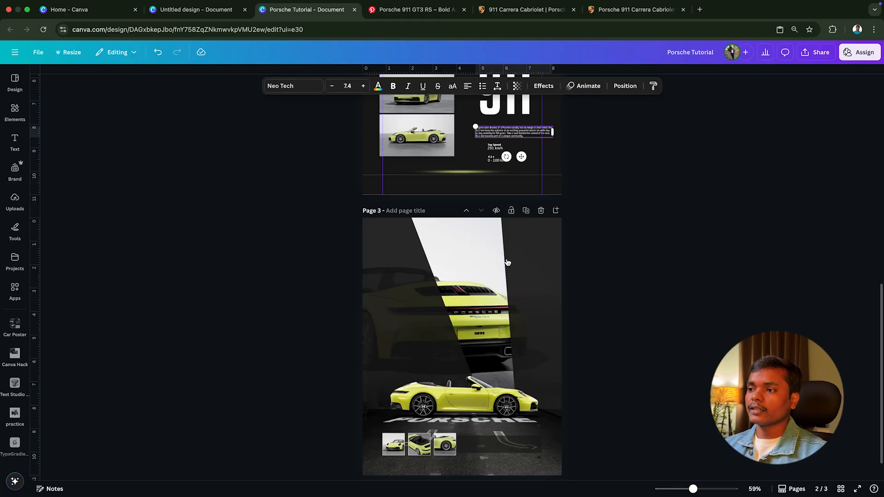
click(509, 373)
key(super+v)
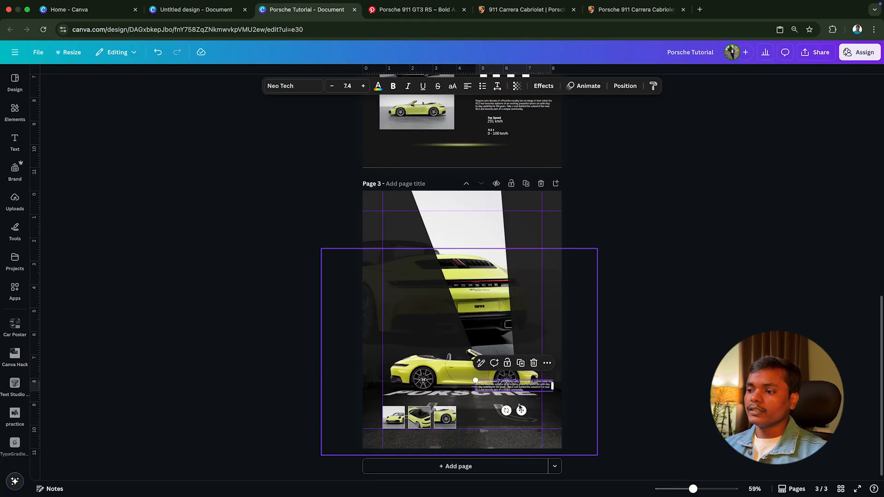
Step: Position the description paragraph over the dark strip beside the thumbnails and enlarge it slightly to font size 7.5
scroll(519, 405, up, 5)
scroll(519, 404, up, 1)
drag(586, 358, 553, 445)
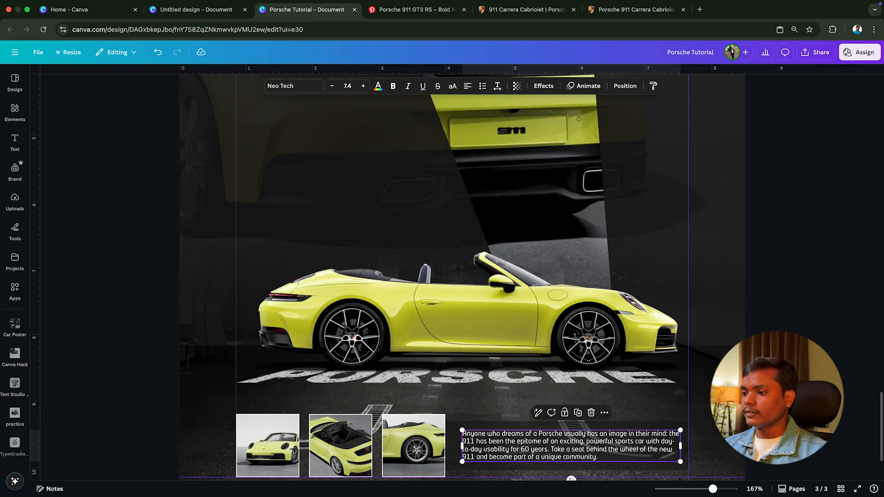
scroll(683, 454, down, 1)
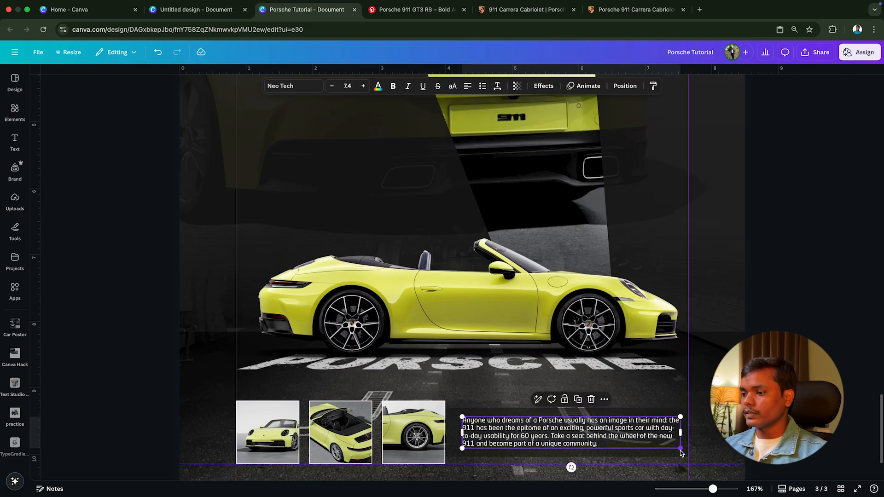
drag(682, 450, 684, 451)
drag(633, 438, 634, 438)
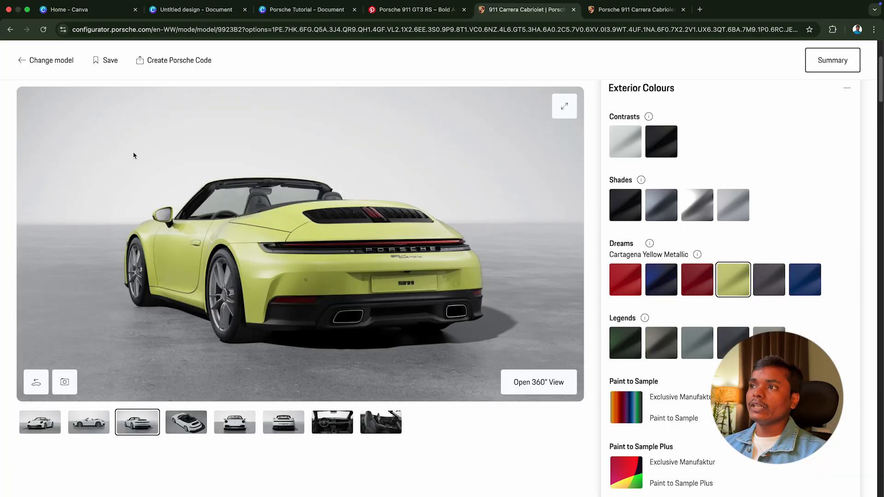
Step: Switch to Porsche's 911 Carrera Cabriolet web page and examine its performance figures and description paragraph
click(615, 13)
scroll(436, 419, down, 5)
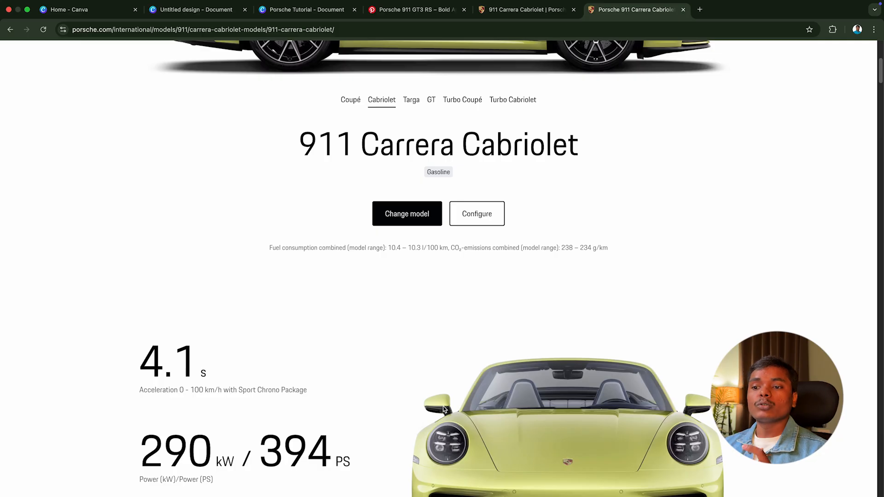
scroll(444, 407, down, 5)
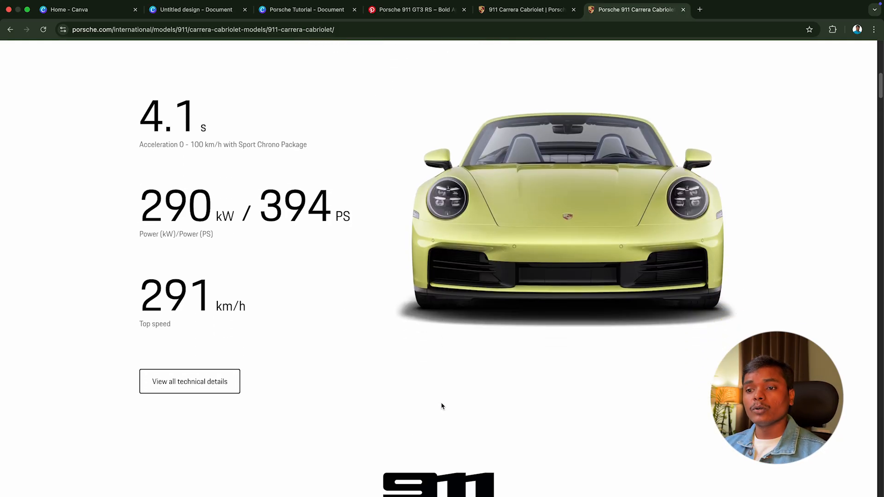
scroll(441, 407, down, 14)
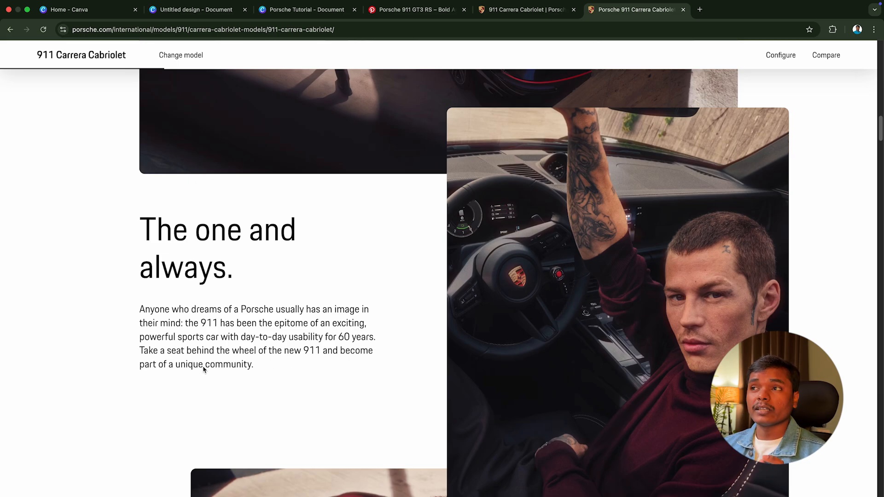
Step: Return to the Canva poster and inspect the paragraph's Neo Tech font, its available weights and the font price filter
click(307, 9)
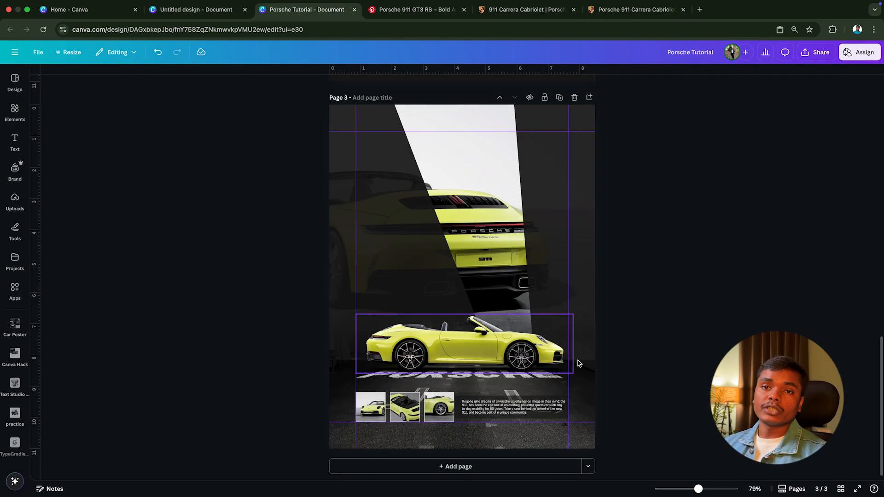
click(520, 410)
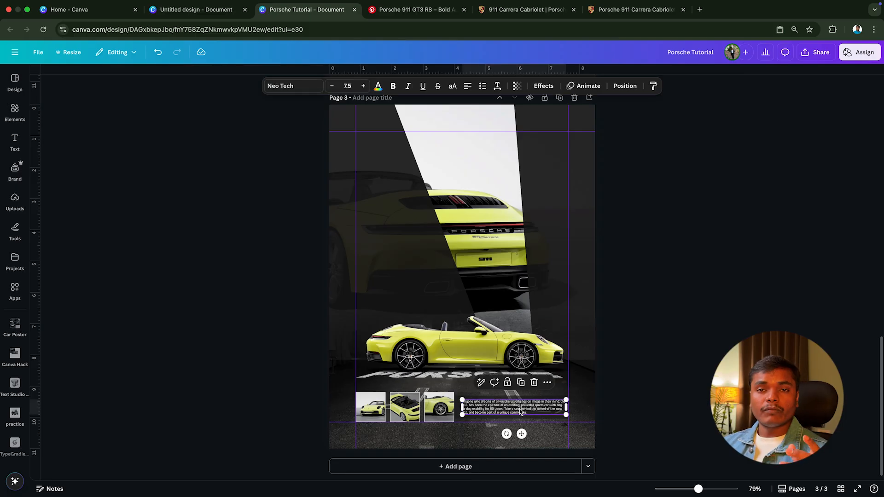
click(295, 86)
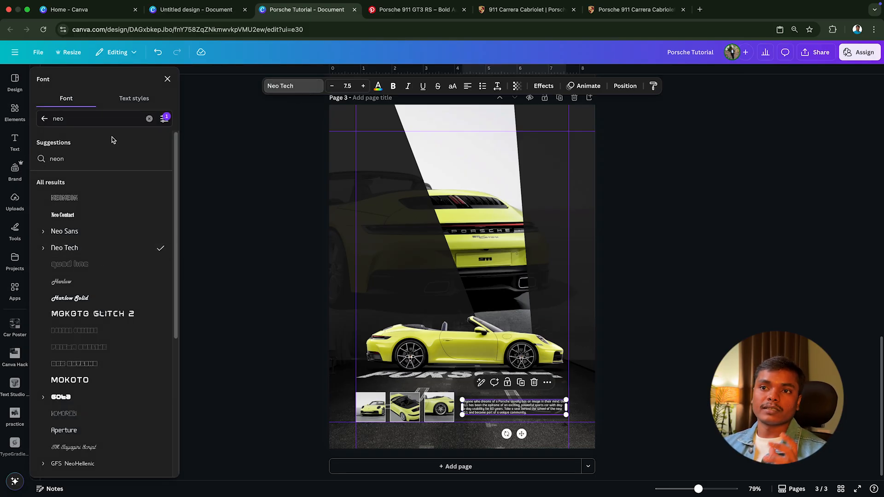
click(165, 121)
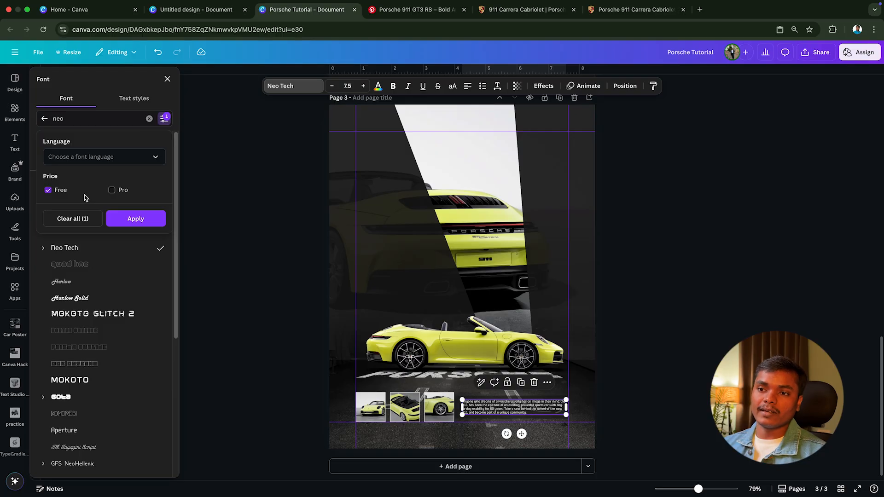
click(45, 249)
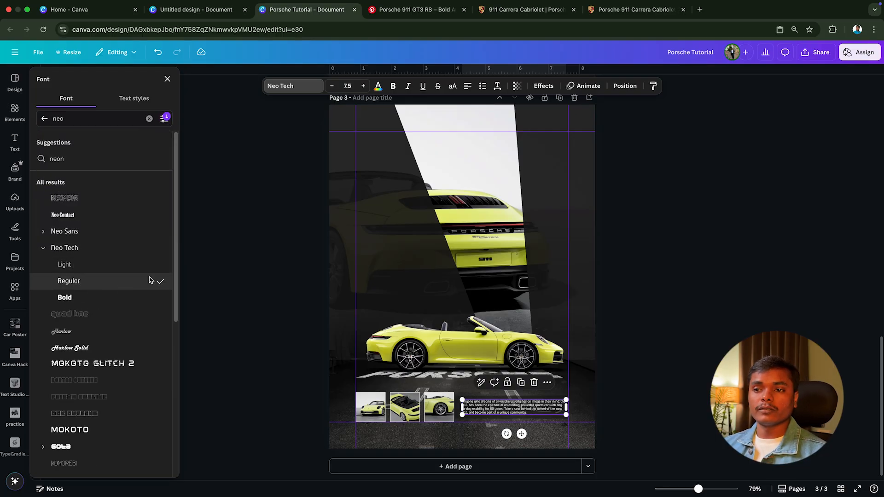
click(223, 272)
click(637, 298)
scroll(637, 298, up, 7)
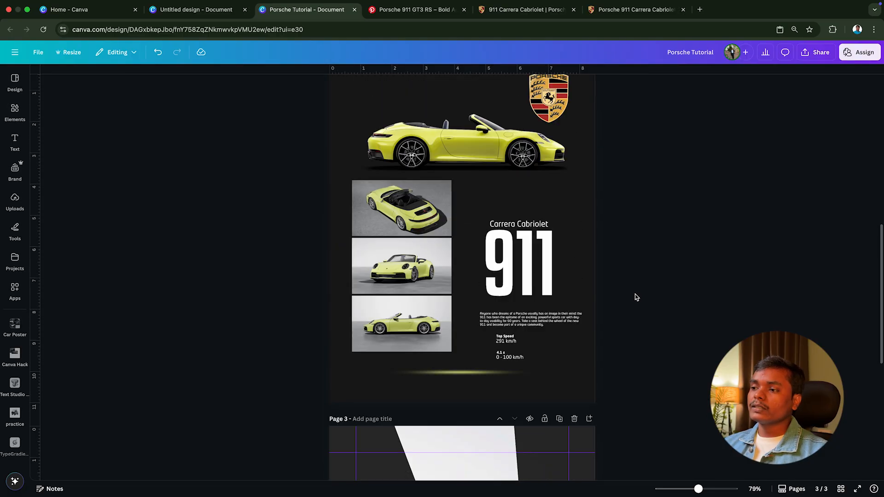
Step: Review page 2's remaining text elements, then switch to Pinterest and browse the Porsche poster references for text layout ideas
scroll(635, 297, up, 3)
scroll(629, 300, down, 4)
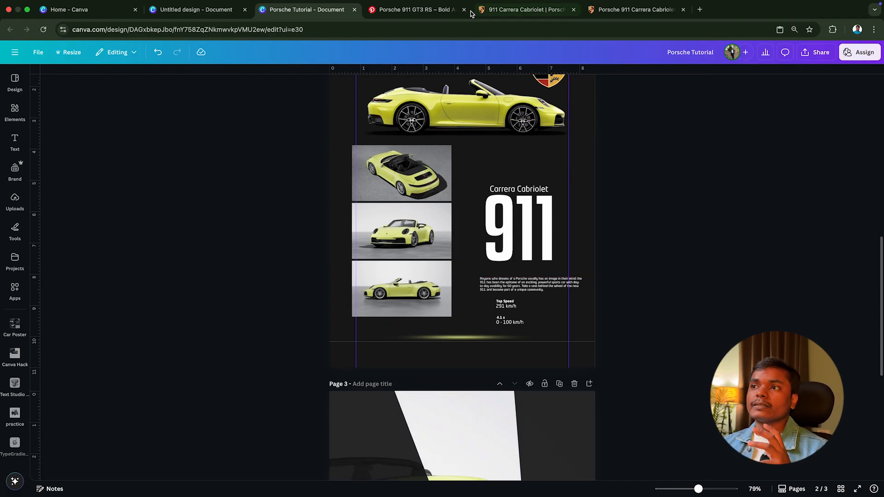
click(431, 10)
scroll(468, 247, down, 20)
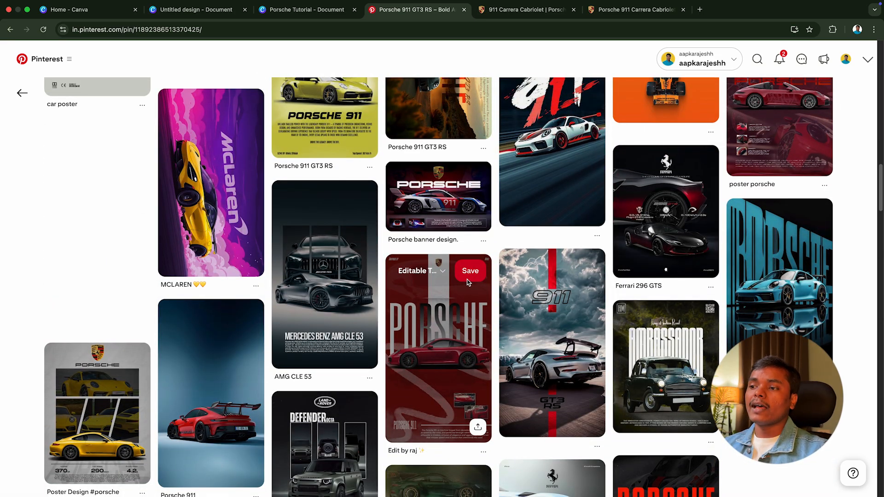
scroll(468, 282, up, 2)
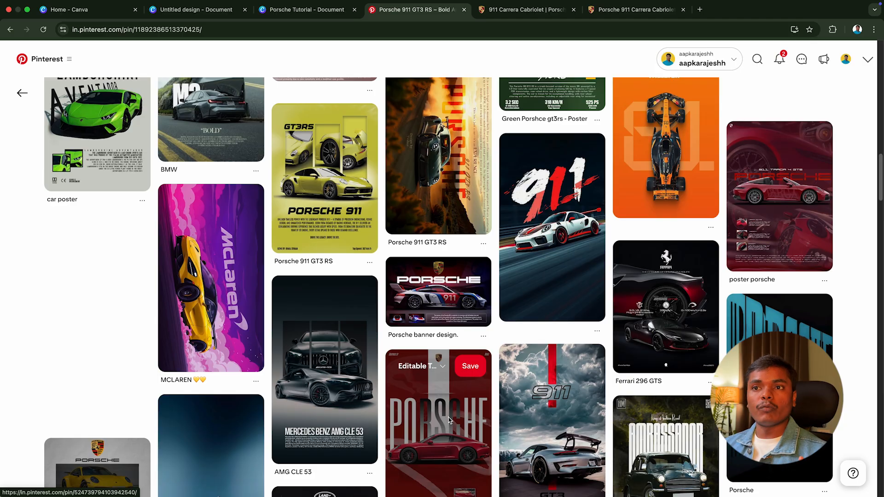
scroll(449, 420, up, 5)
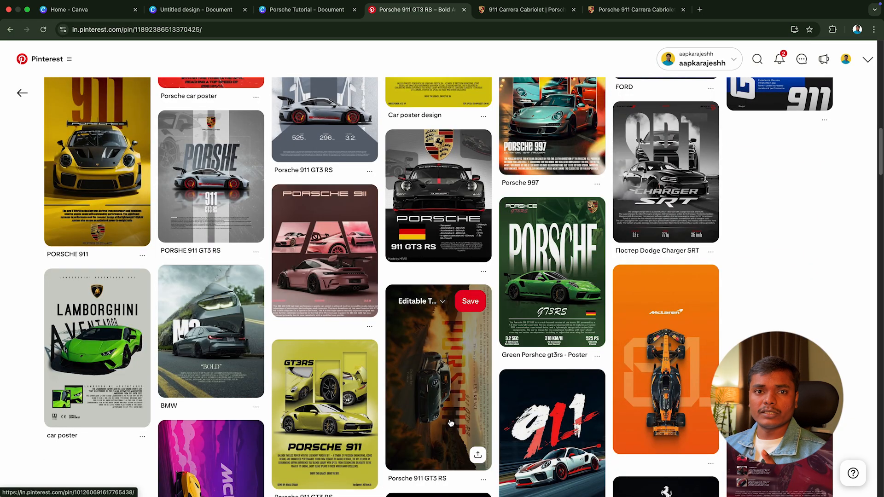
scroll(450, 423, up, 3)
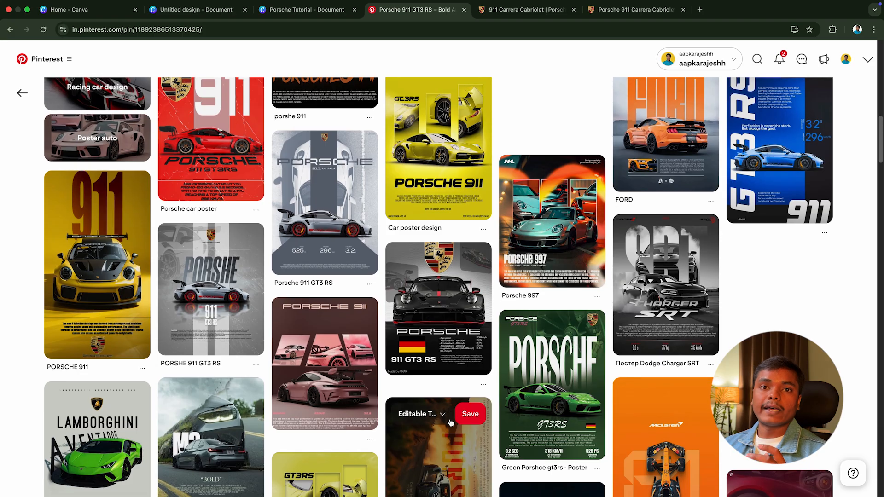
scroll(450, 421, up, 1)
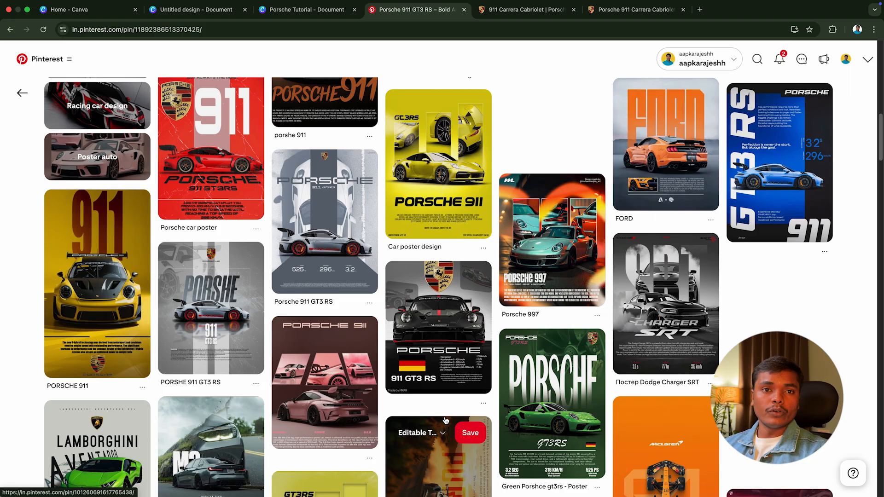
scroll(445, 420, up, 10)
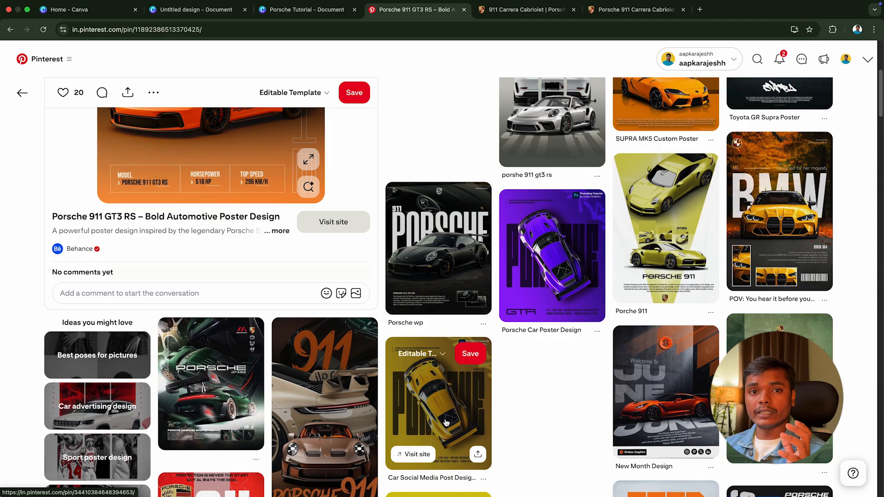
scroll(459, 326, up, 2)
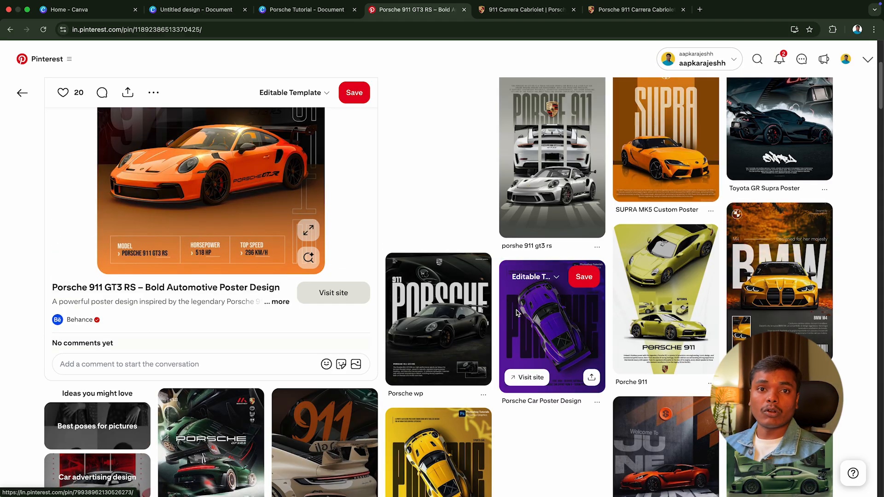
Step: Return to the Canva poster, copy the Carrera Cabriolet and 911 texts from page 2 and paste them onto page 3 above the car's rear
click(304, 9)
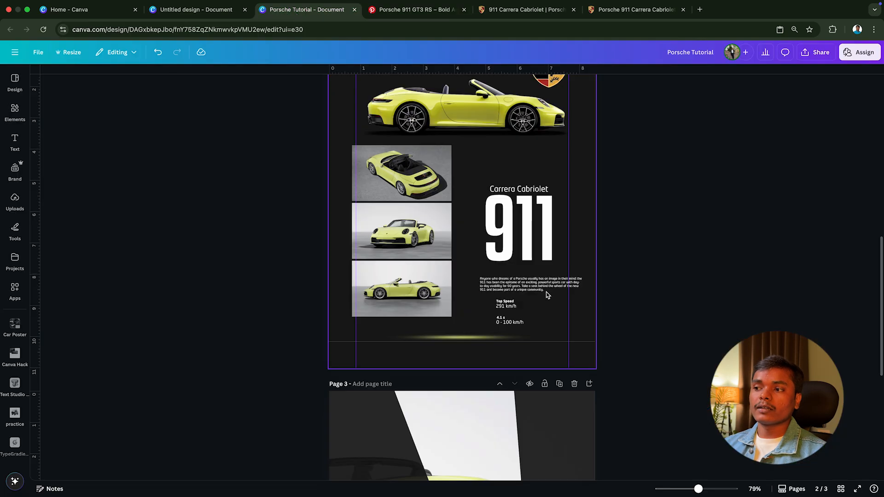
click(530, 286)
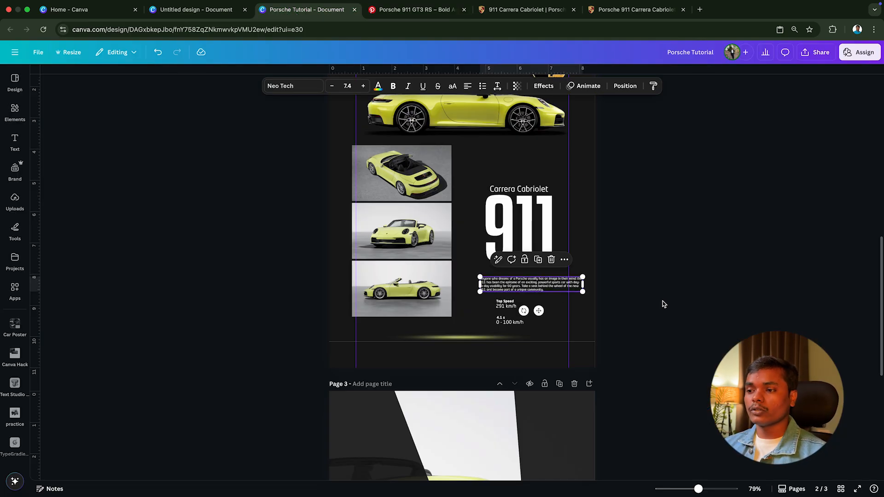
click(664, 304)
drag(620, 223, 515, 189)
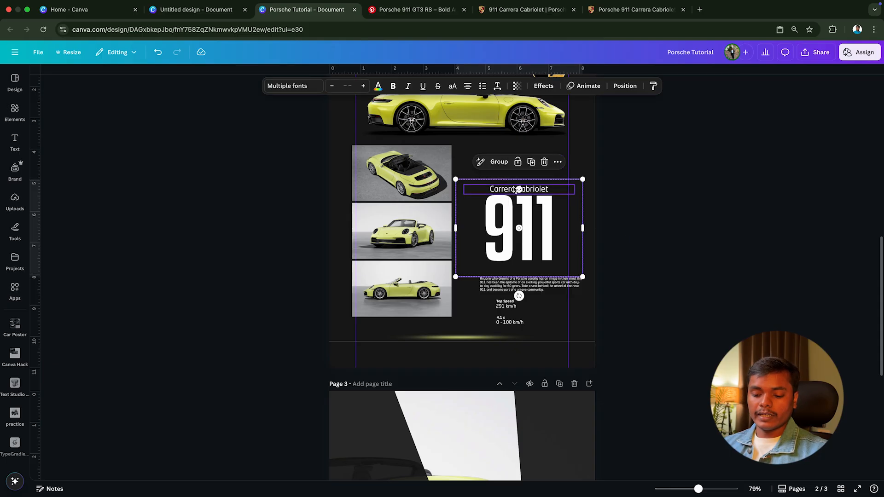
scroll(522, 244, down, 5)
click(433, 325)
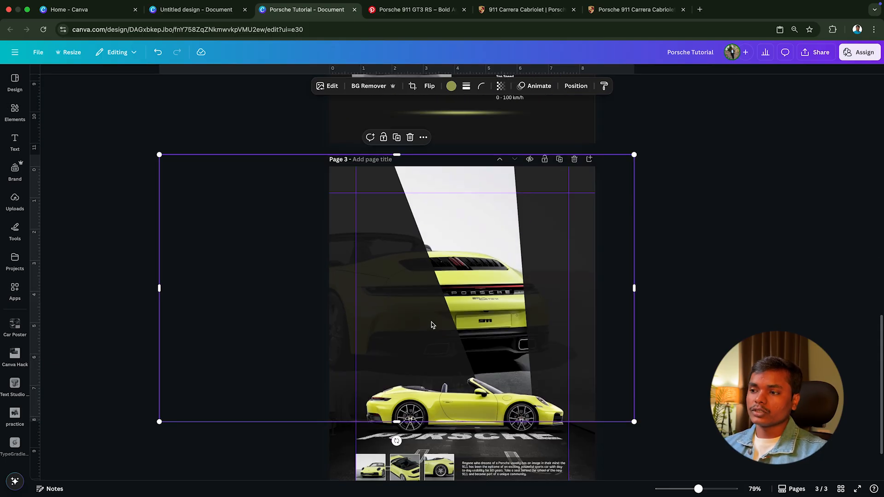
key(super+v)
drag(498, 344, 395, 335)
Step: Send the Carrera Cabriolet and 911 texts behind the yellow side-view car and nudge them slightly down
right_click(396, 335)
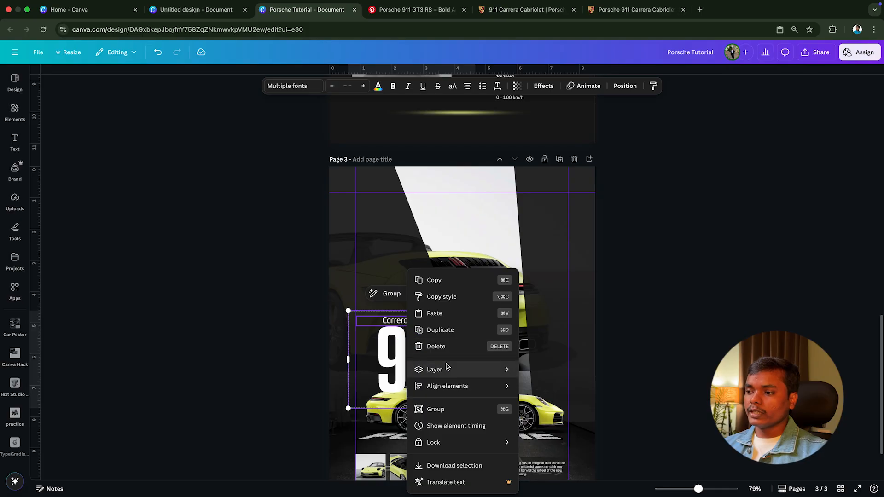
mouse_move(450, 369)
click(543, 404)
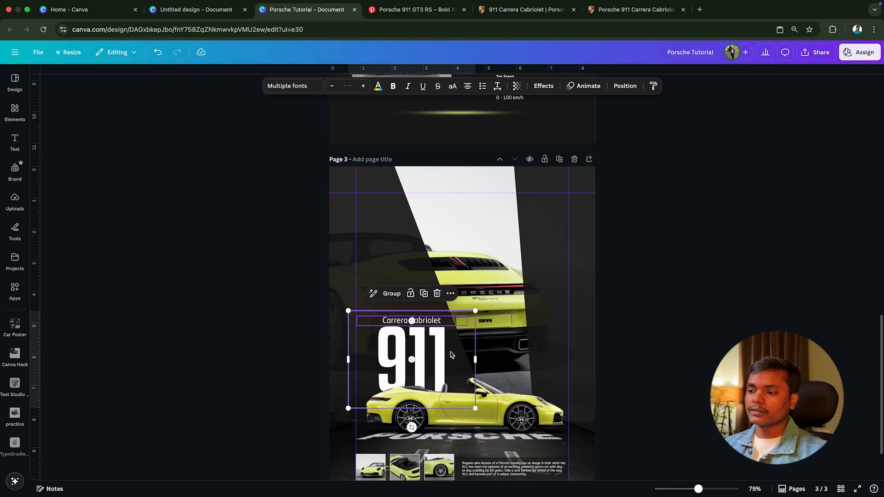
drag(395, 318, 394, 322)
click(302, 326)
Step: Switch to Pinterest to examine the 911 lettering on the orange GT3 RS poster, and return to the Canva poster
click(416, 345)
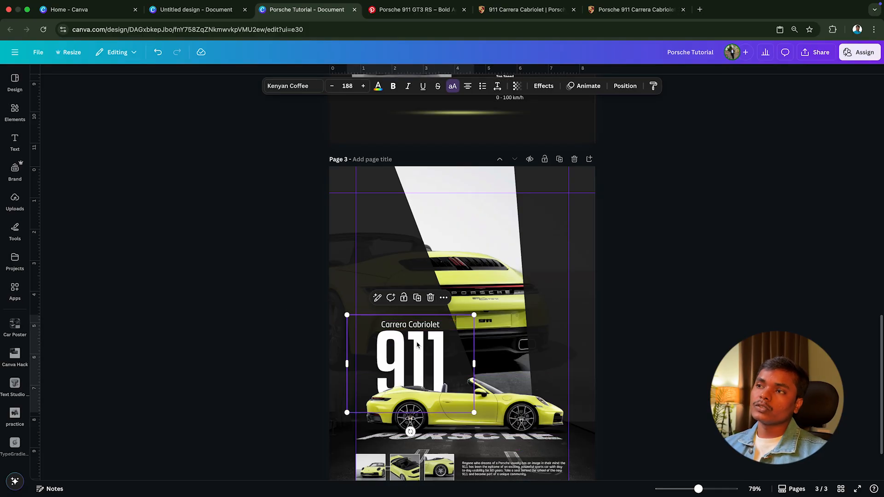
click(407, 21)
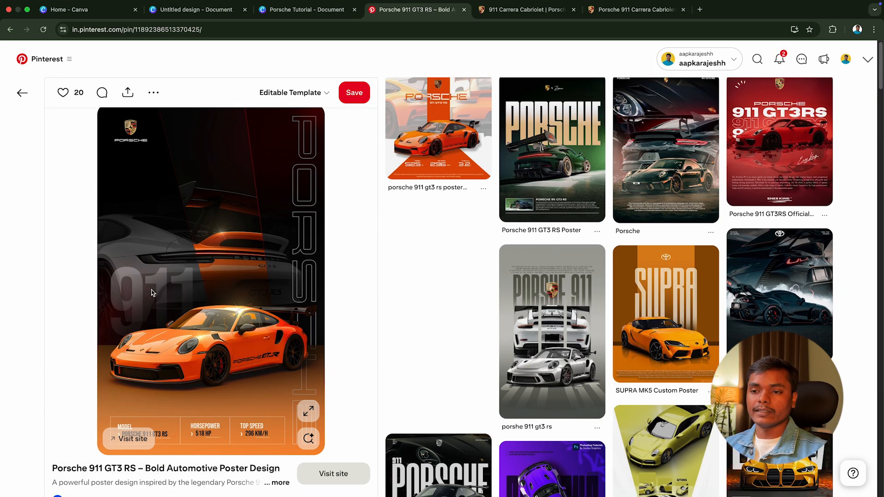
click(313, 9)
click(606, 312)
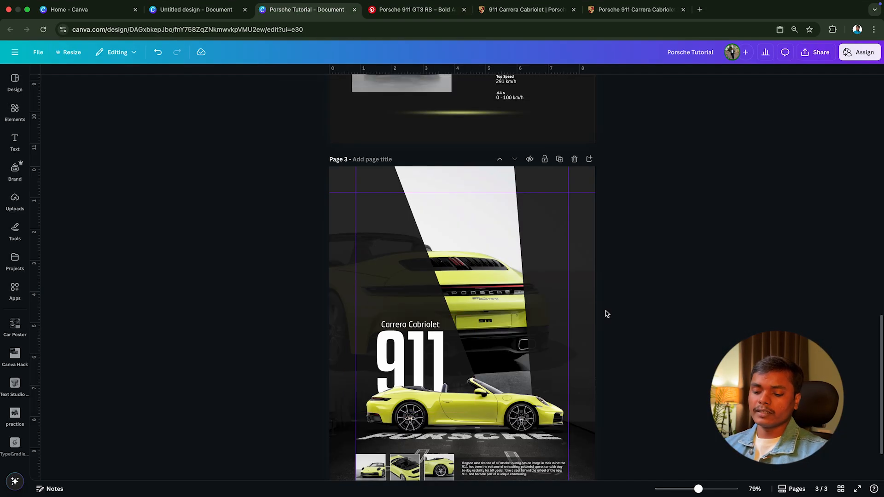
scroll(683, 318, down, 3)
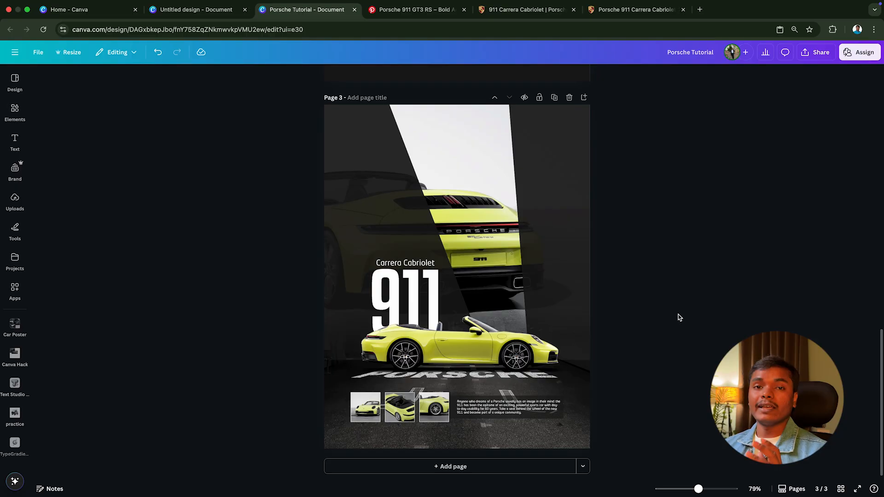
Step: Set the transparency of the large 911 text on page 3 to 78
click(428, 281)
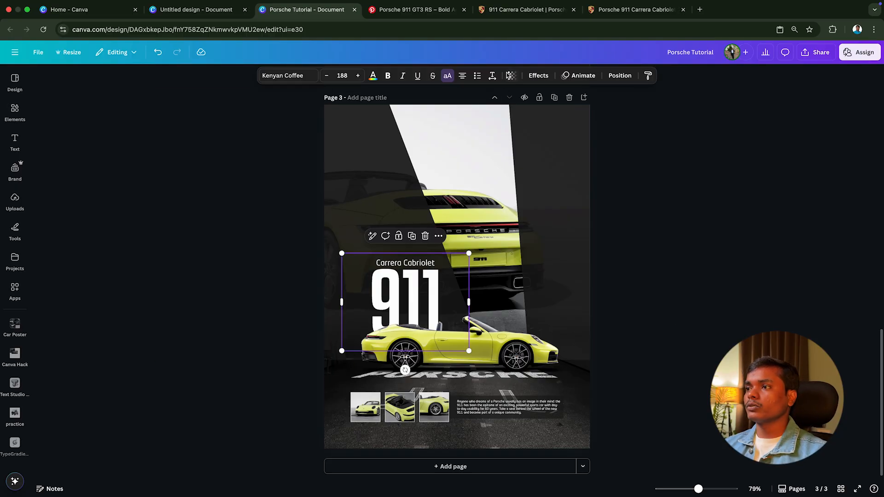
click(512, 75)
drag(521, 111, 519, 111)
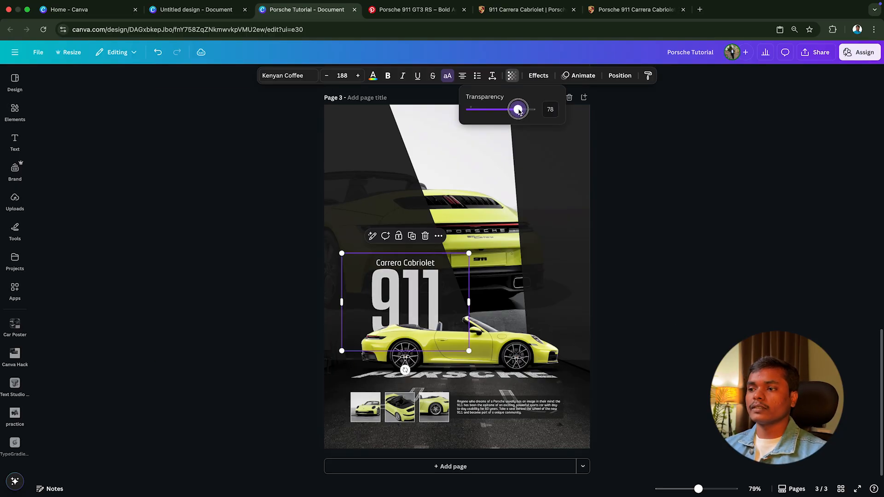
click(706, 272)
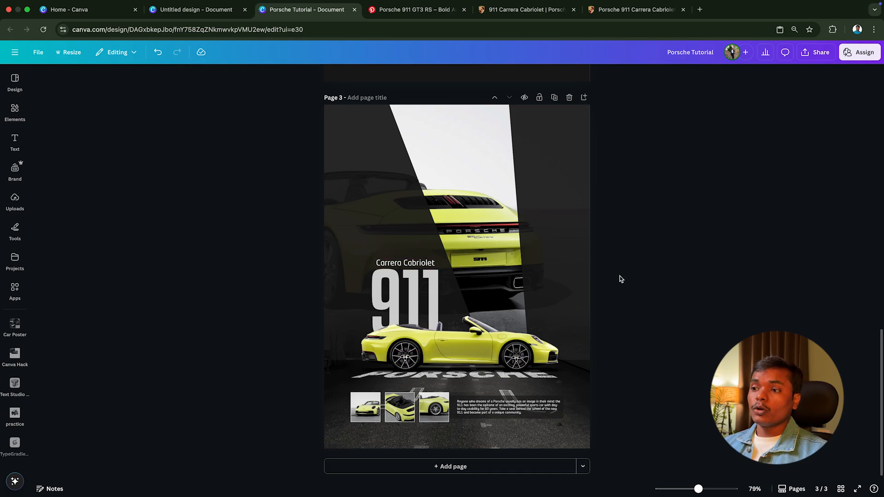
Step: Copy the Top Speed and 0 - 100 km/h specification texts from page 2, show the rulers, and paste the texts onto page 3
scroll(620, 274, up, 5)
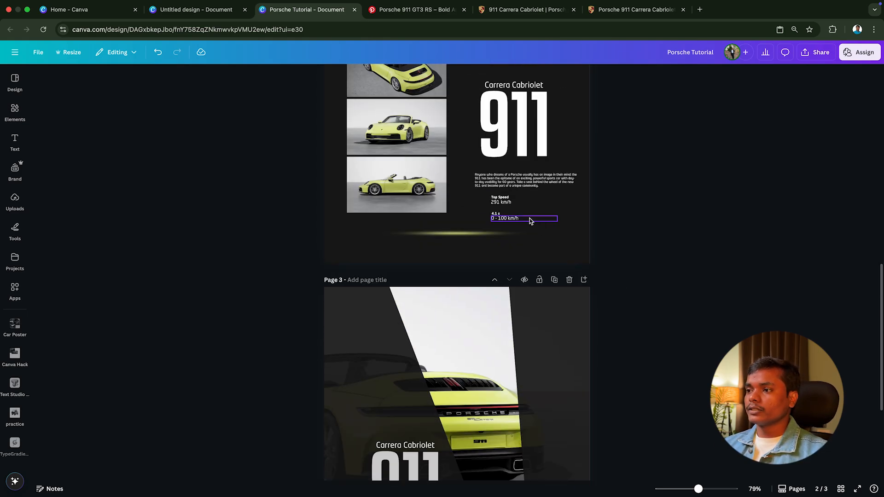
click(565, 222)
drag(565, 221, 502, 199)
click(573, 219)
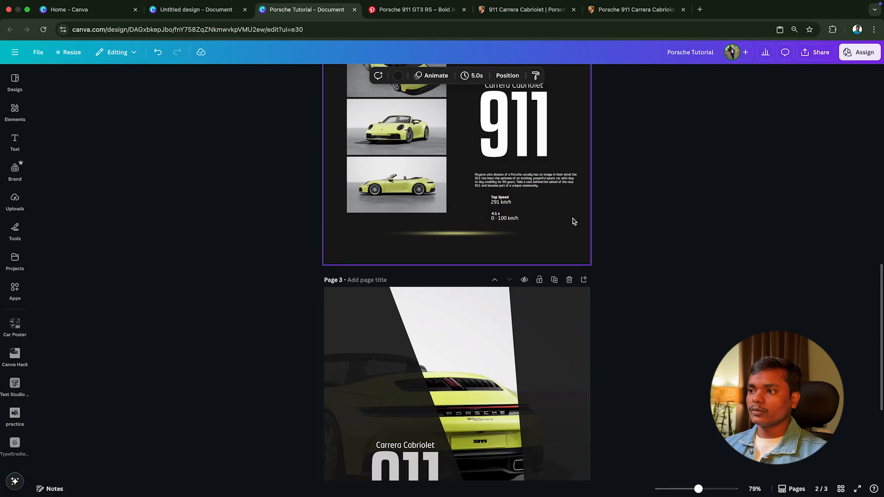
drag(572, 218, 504, 201)
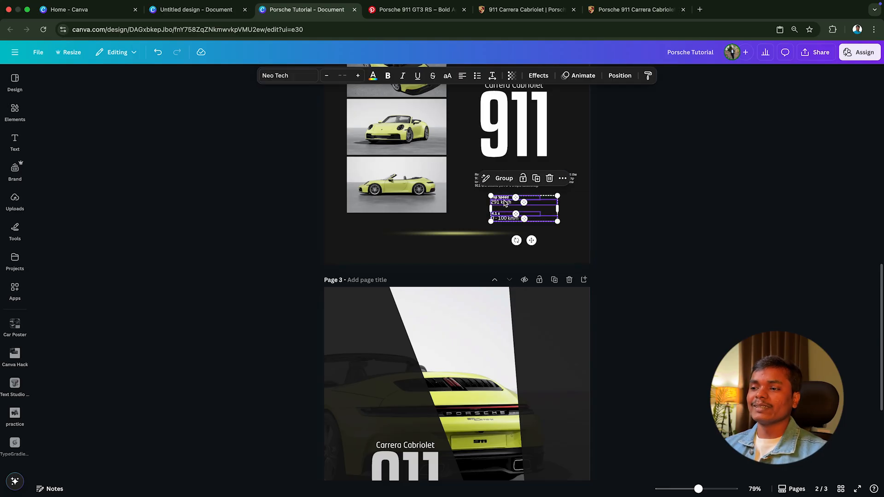
scroll(544, 281, down, 4)
click(527, 270)
key(shift+r)
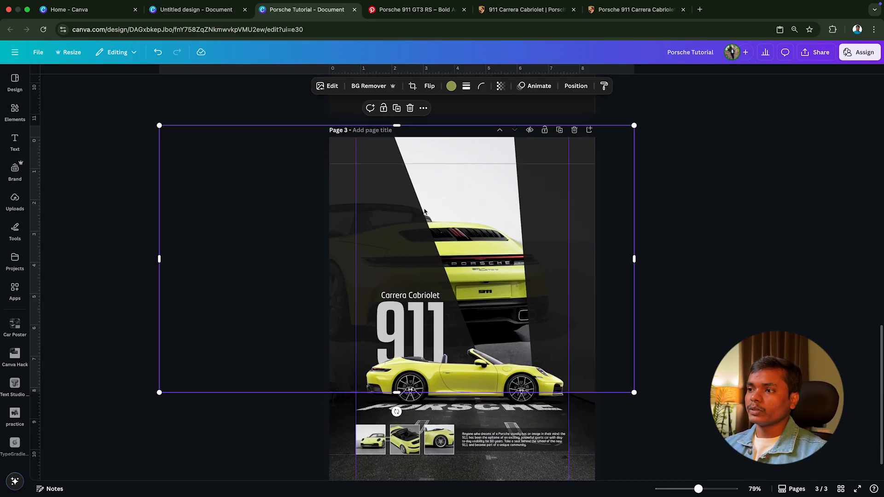
key(super+v)
Step: Align the specification texts with the poster's upper-left margin corner and hide the rulers and guides
drag(540, 417, 400, 165)
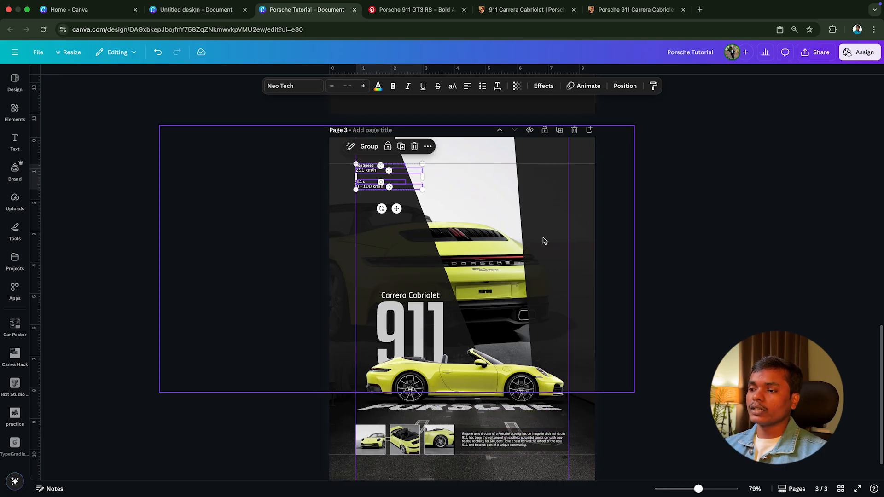
scroll(543, 251, down, 1)
click(658, 355)
key(shift+r)
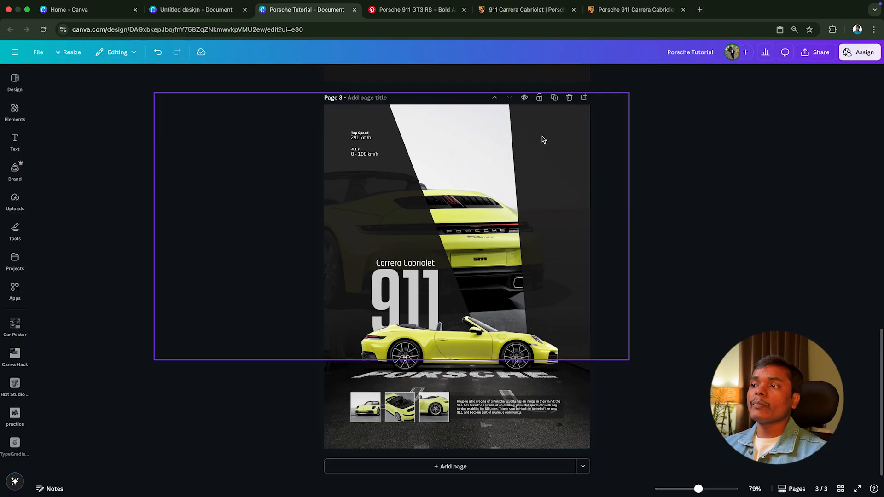
Step: Copy the Porsche crest from page 2 and paste it onto page 3
scroll(548, 152, up, 10)
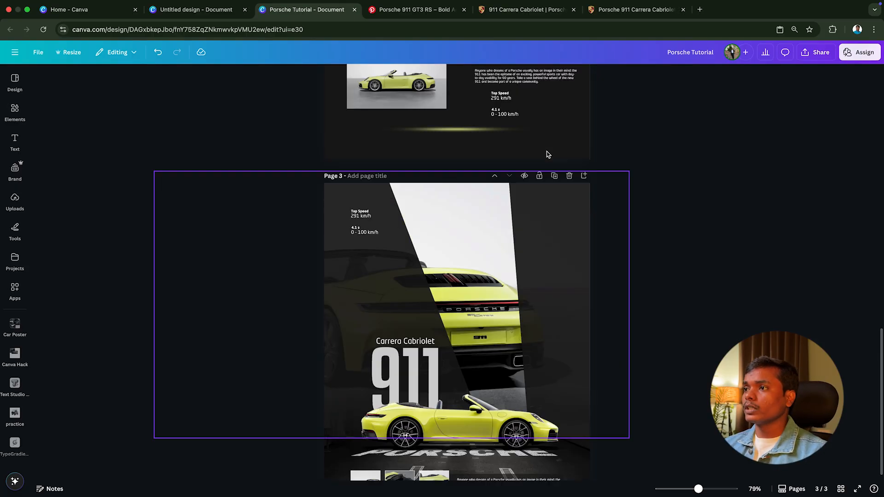
click(554, 127)
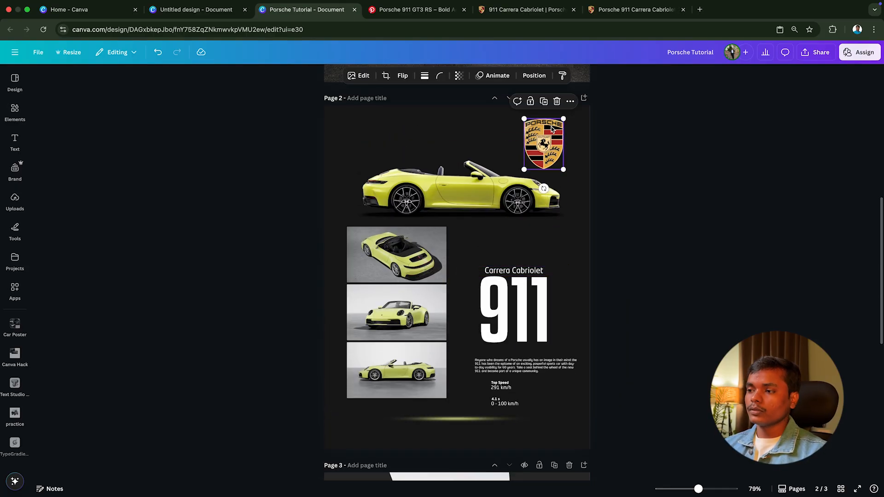
scroll(541, 233, down, 10)
click(530, 272)
key(ctrl+v)
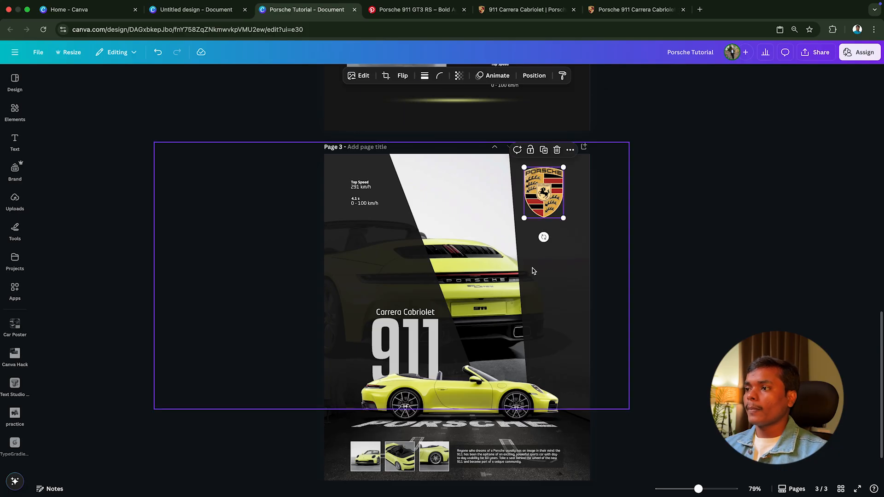
Step: Shrink the Porsche crest to the height of the specification texts and align it with the poster's upper-right margin corner
drag(548, 201, 551, 220)
key(shift+r)
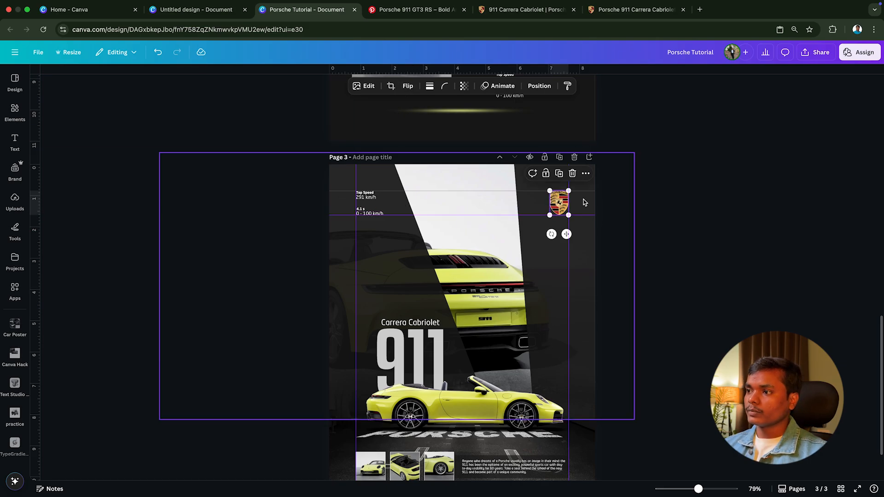
click(627, 211)
scroll(627, 212, down, 2)
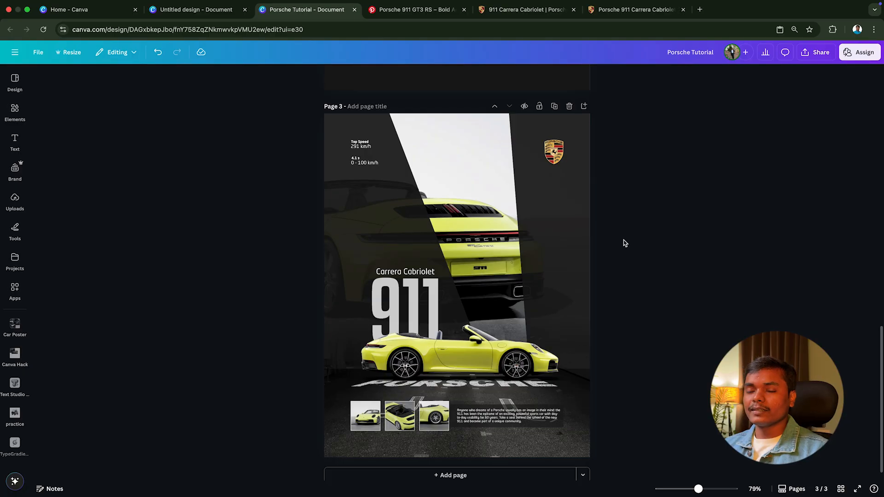
Step: Move the glowing light streak from page 2 onto page 3 over the rear-view car and open its element details
scroll(622, 243, up, 5)
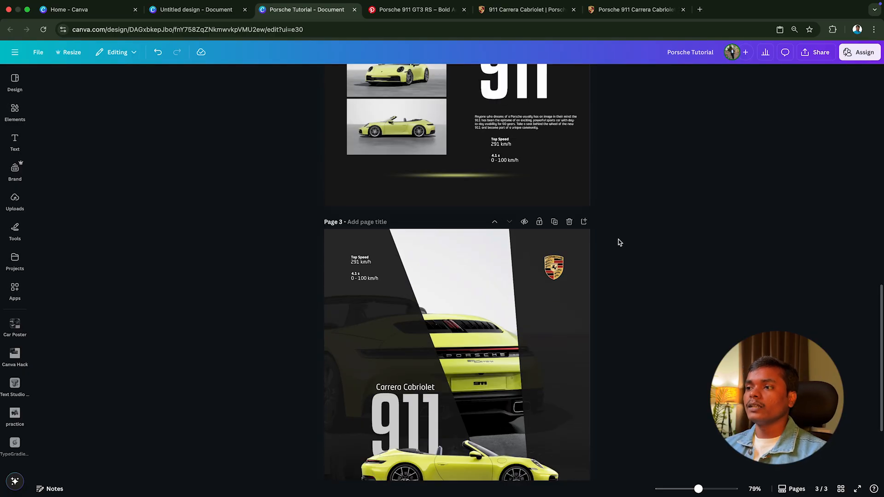
drag(465, 176, 488, 343)
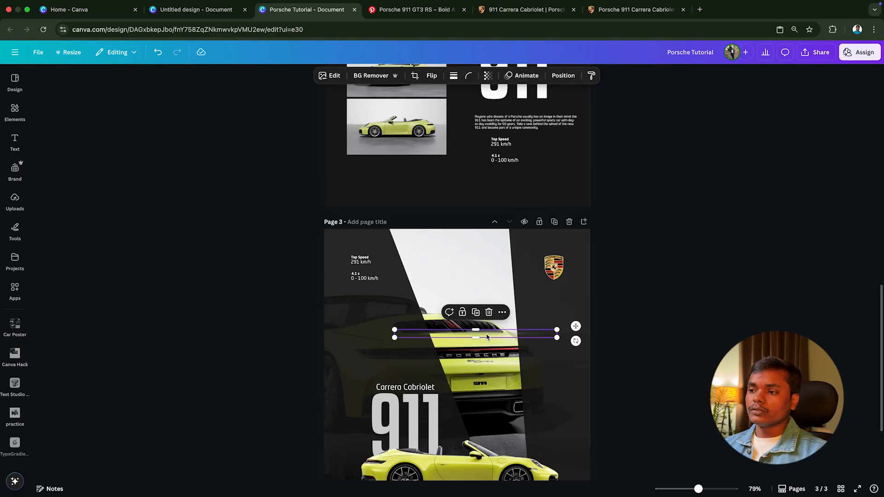
right_click(487, 338)
click(529, 484)
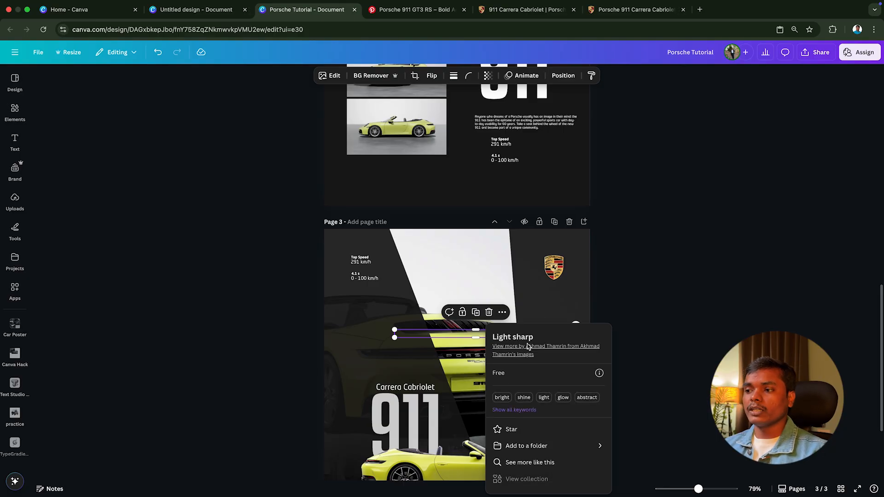
Step: Close the element details and tilt and narrow the light streak to follow the frame's left slanted edge
click(641, 320)
drag(577, 343, 452, 384)
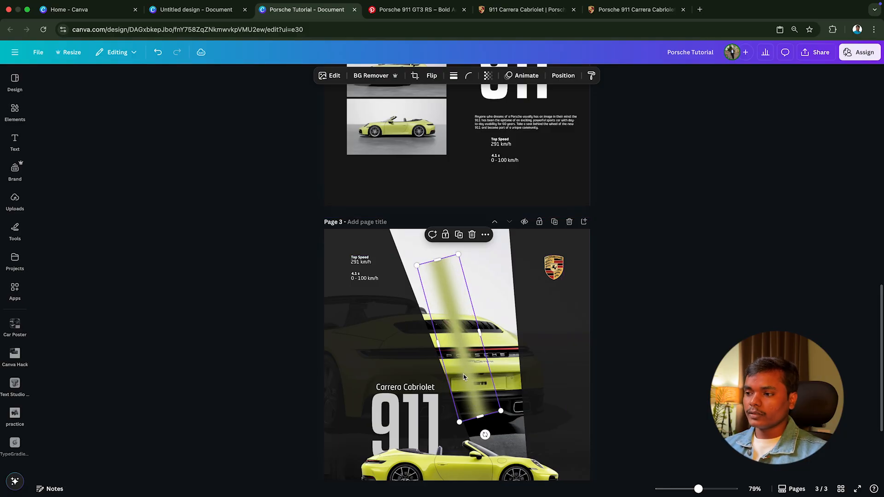
key(super+z)
drag(509, 428, 475, 454)
scroll(502, 273, down, 3)
scroll(502, 274, up, 5)
scroll(502, 273, down, 3)
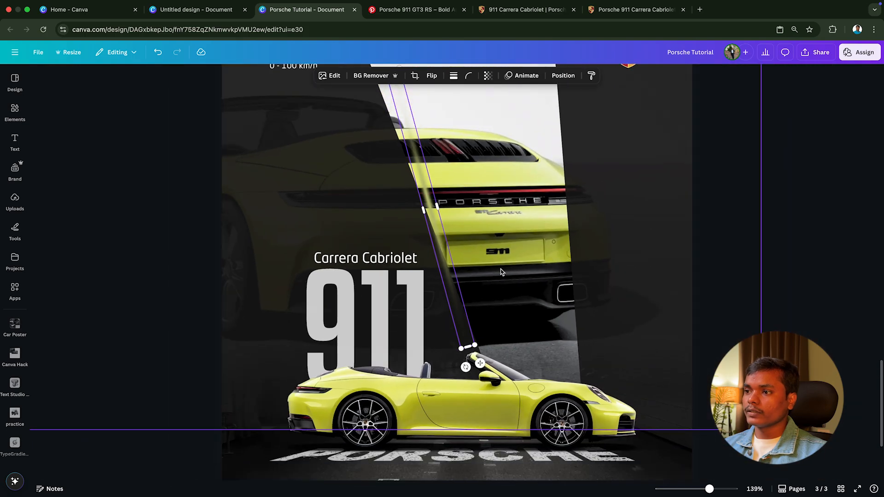
Step: Fine-tune the light streak's angle and position until it lies on the frame's left slanted edge beside the rear-view car
drag(433, 224, 422, 235)
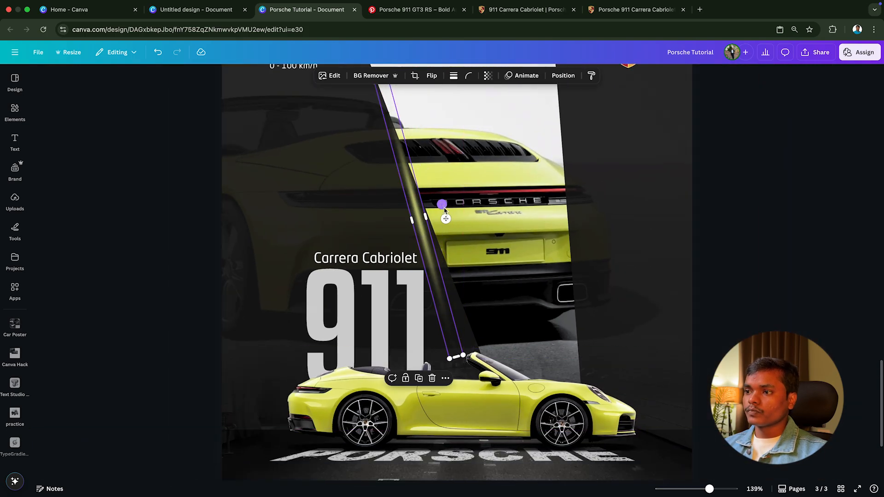
drag(443, 206, 444, 206)
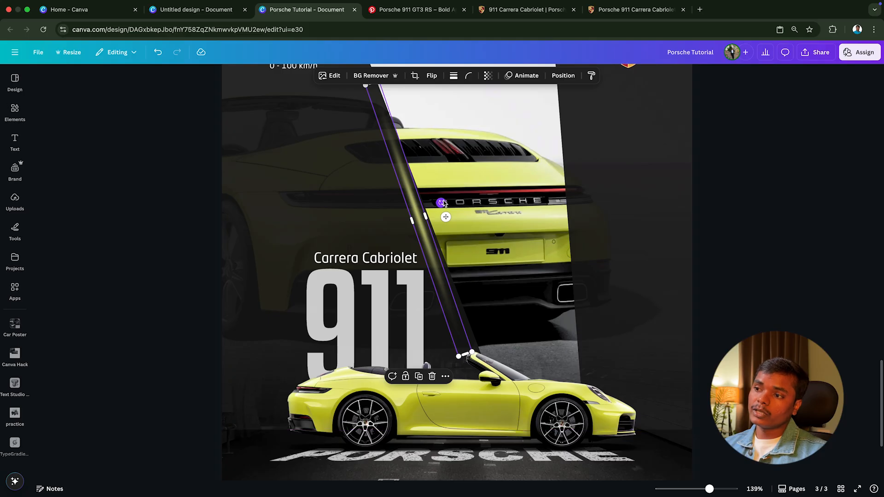
drag(442, 203, 429, 218)
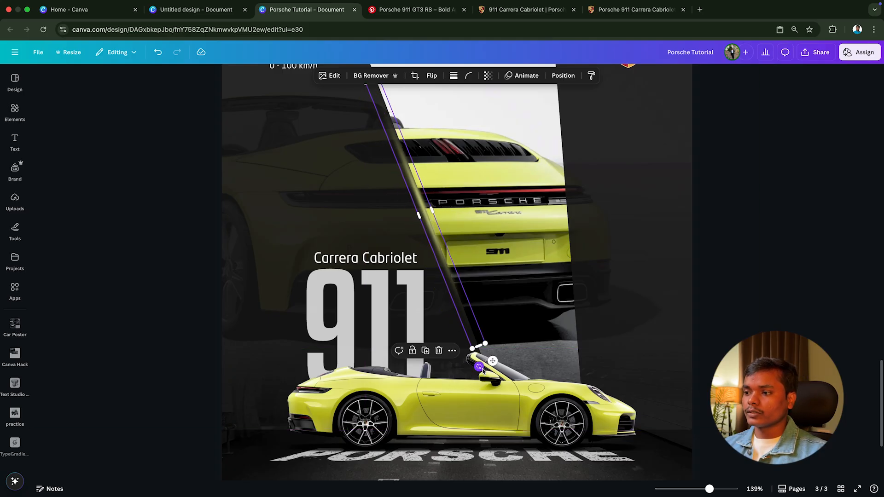
drag(481, 369, 478, 370)
scroll(453, 280, down, 3)
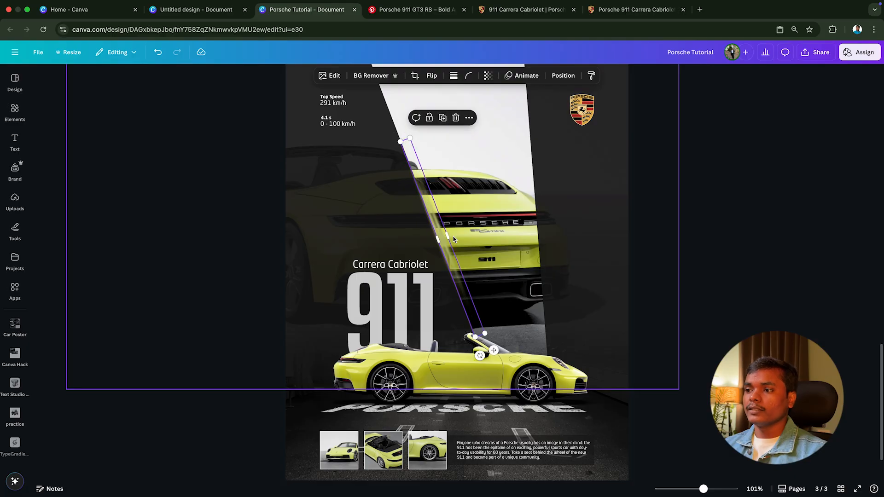
Step: Duplicate the light streak and rotate the copy to line up with the frame's right slanted edge
drag(442, 245, 520, 229)
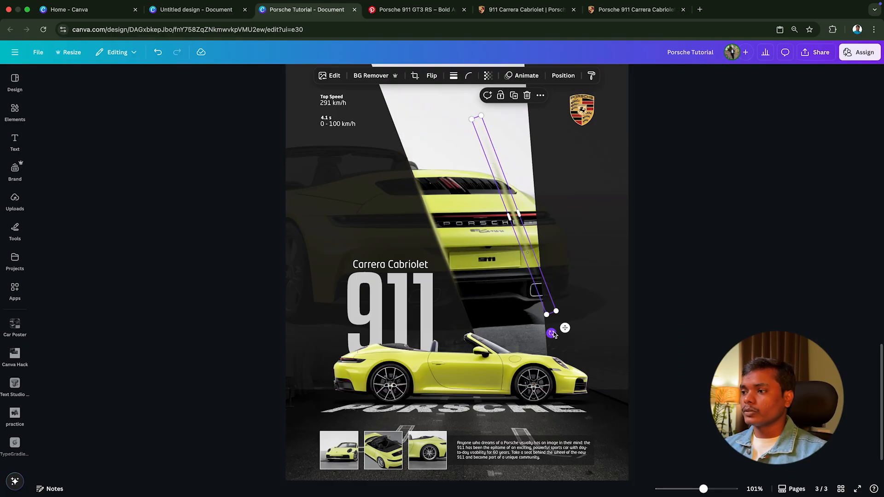
drag(551, 333, 514, 341)
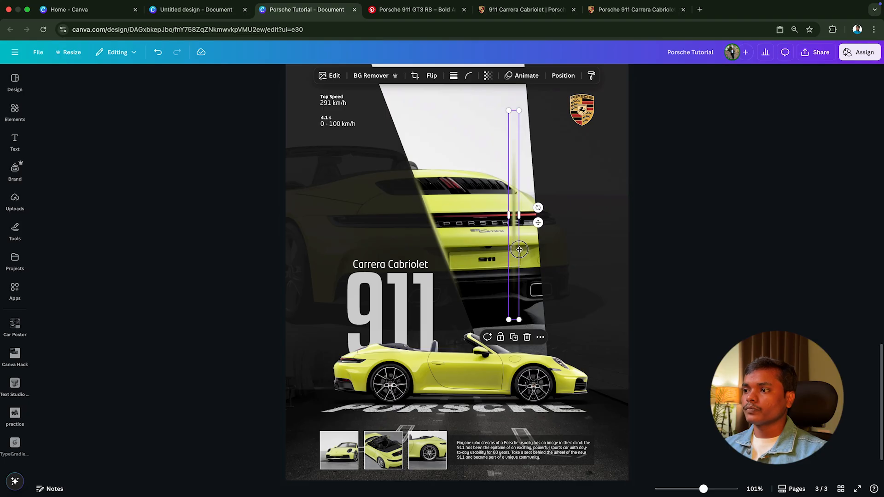
drag(520, 249, 542, 266)
drag(531, 358, 543, 363)
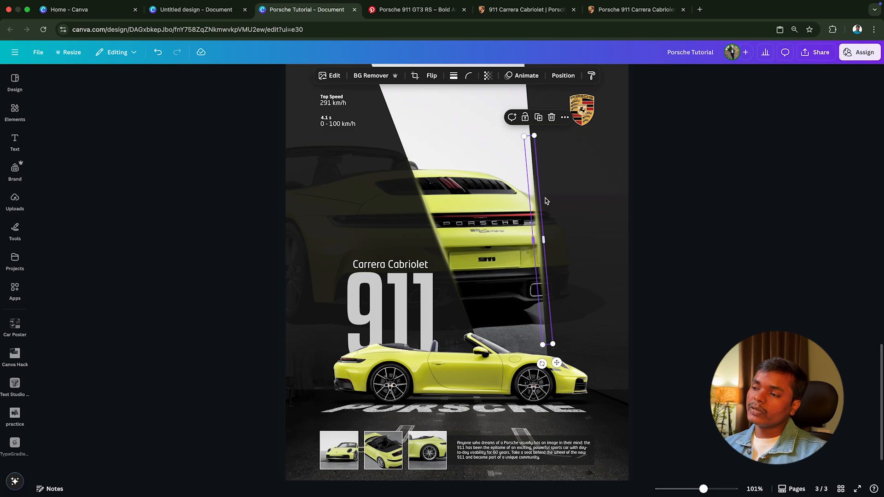
scroll(562, 192, up, 10)
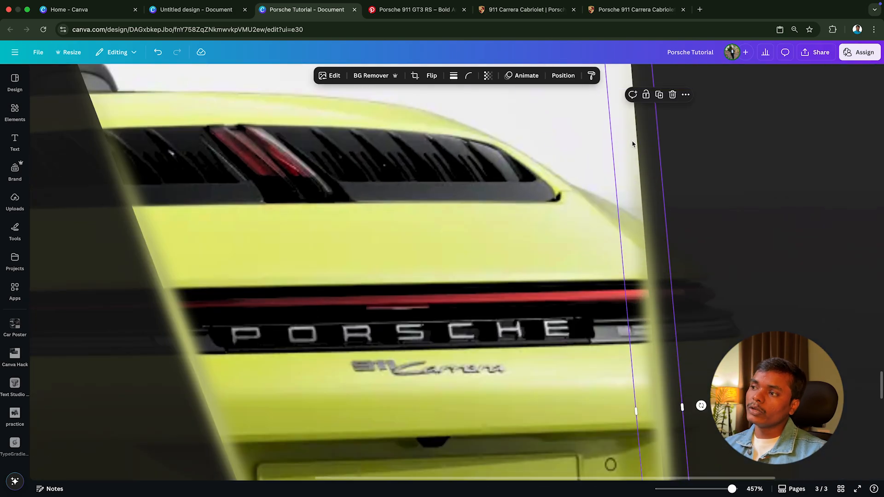
scroll(649, 239, down, 10)
scroll(644, 237, up, 1)
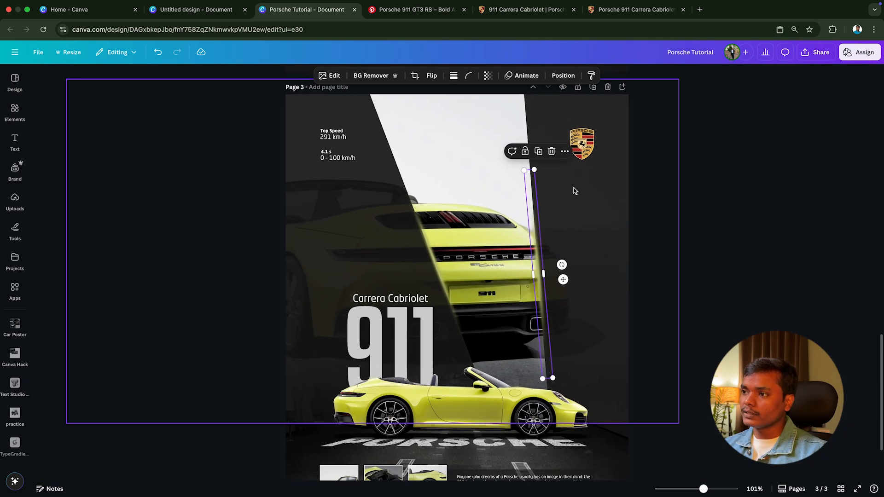
Step: Shorten the right-edge light streak to a height of about 3.9 and position it along the frame edge beside the rear-view car
drag(535, 170, 536, 222)
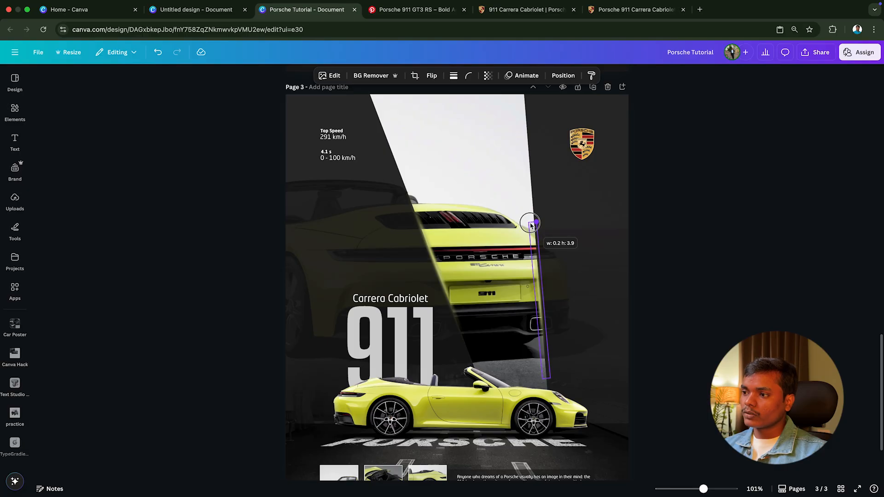
drag(539, 298, 543, 298)
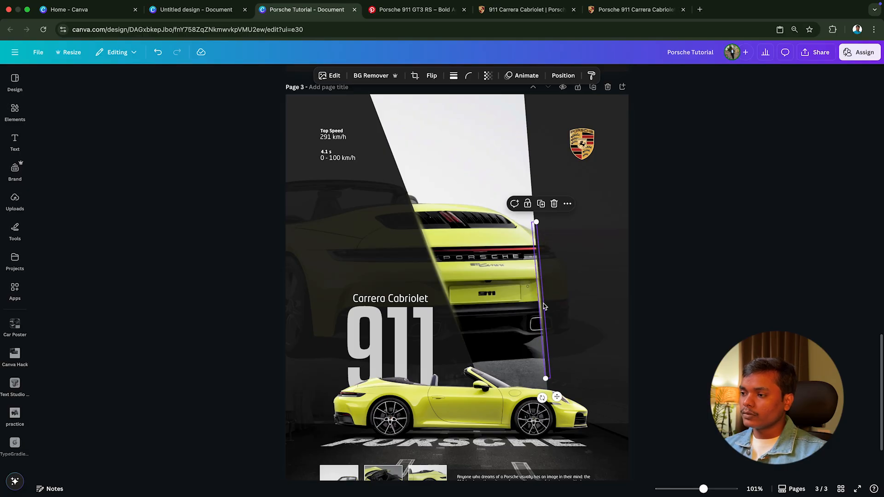
scroll(581, 312, up, 3)
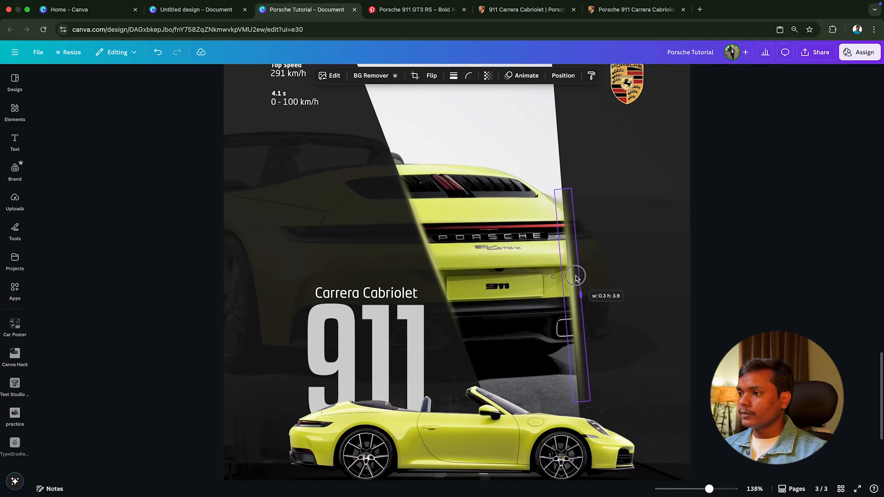
drag(572, 317, 570, 278)
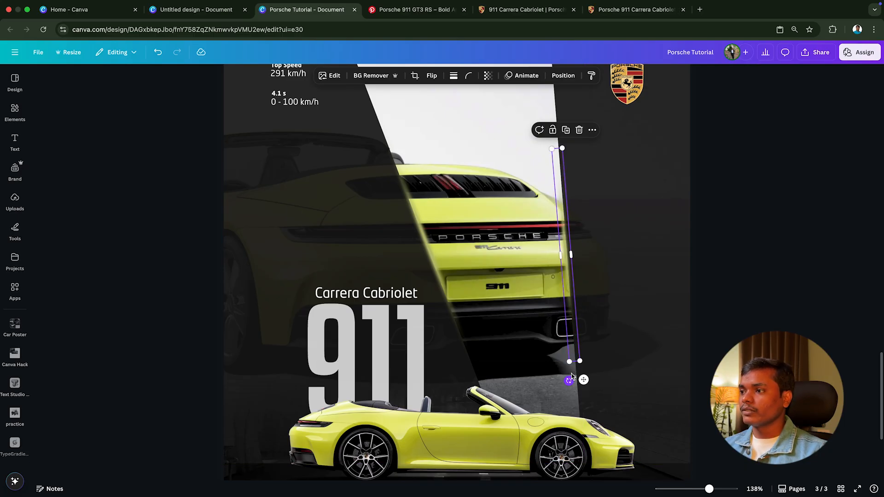
scroll(574, 382, up, 3)
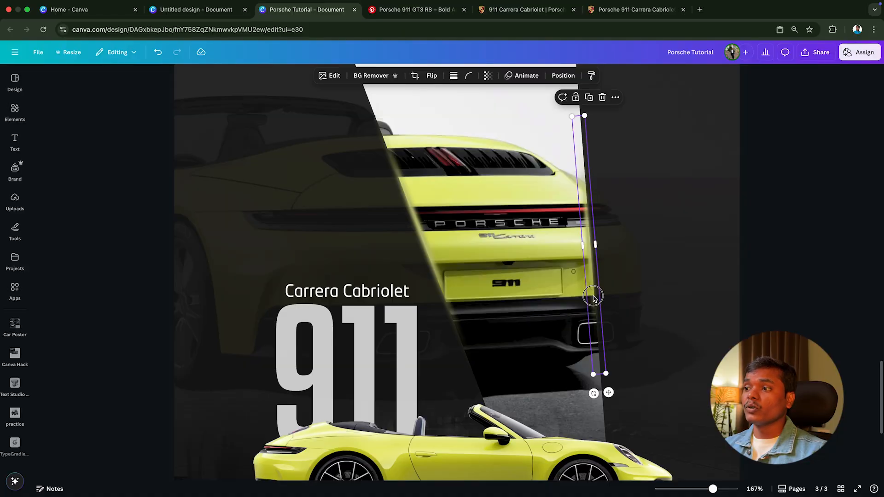
drag(592, 298, 593, 298)
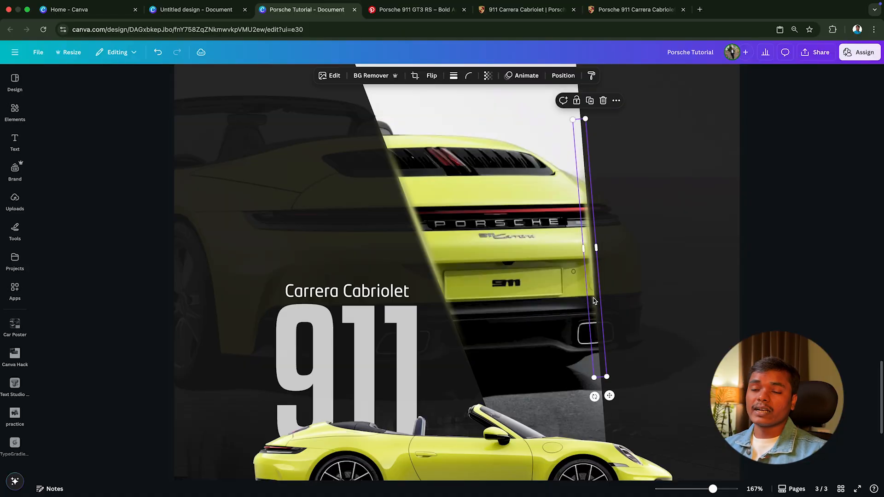
scroll(617, 289, down, 2)
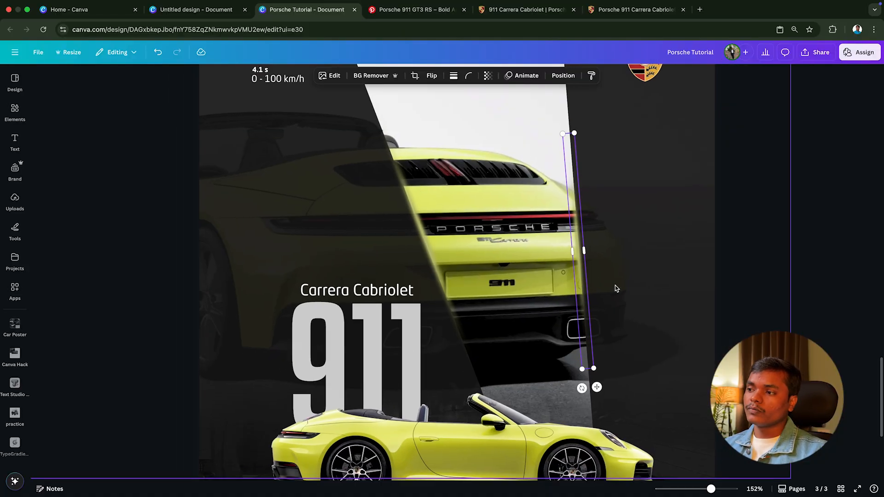
click(713, 278)
scroll(714, 277, down, 2)
scroll(714, 278, down, 5)
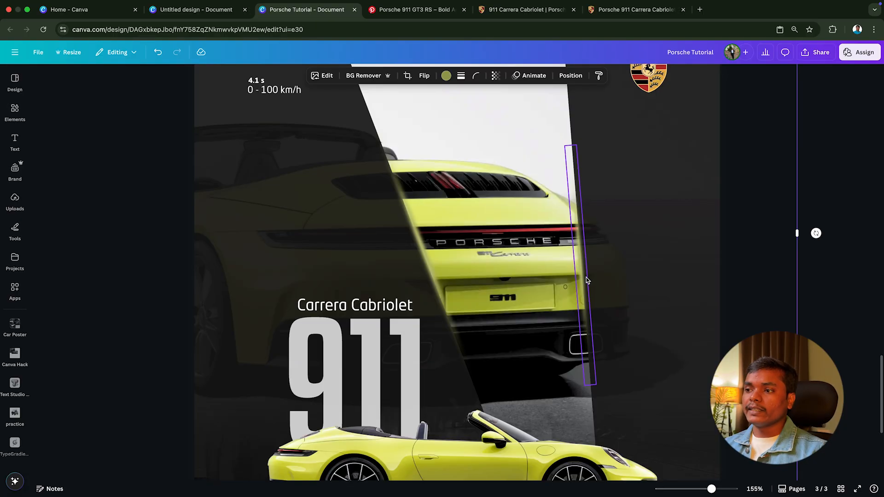
Step: Remove both light streaks to compare the poster without them, and undo the removal
click(582, 272)
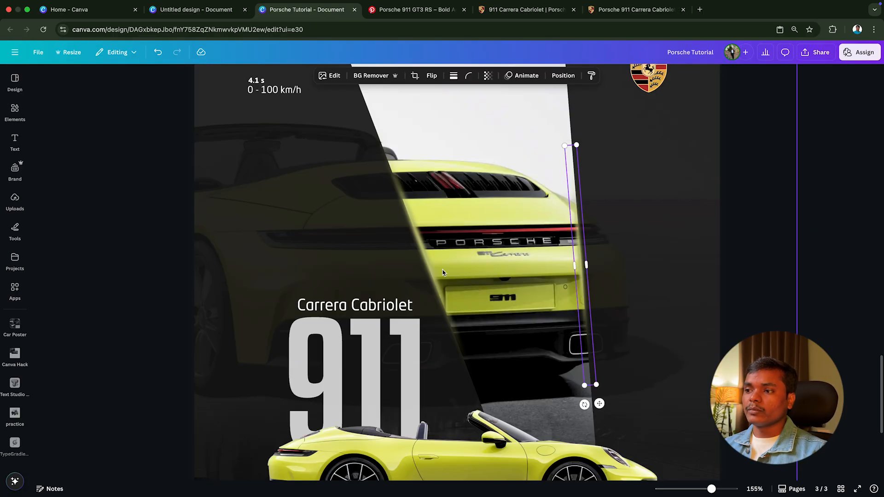
shift+click(427, 270)
click(732, 252)
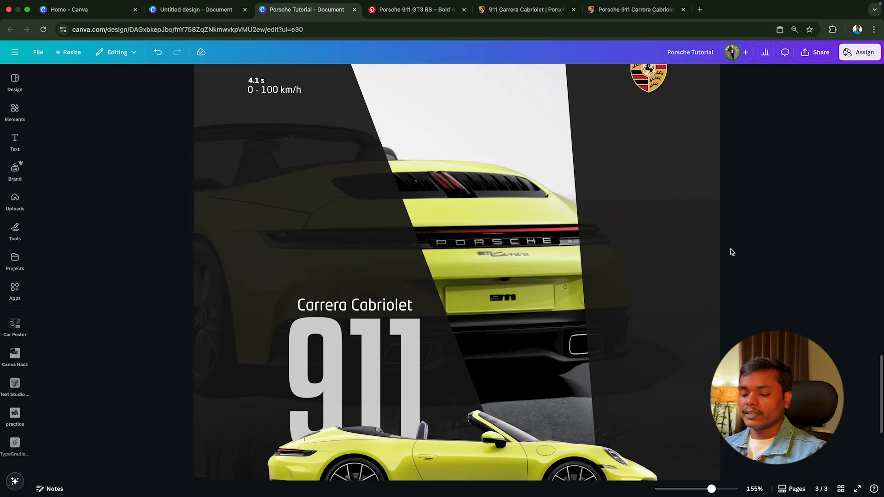
scroll(723, 251, down, 5)
scroll(721, 252, up, 1)
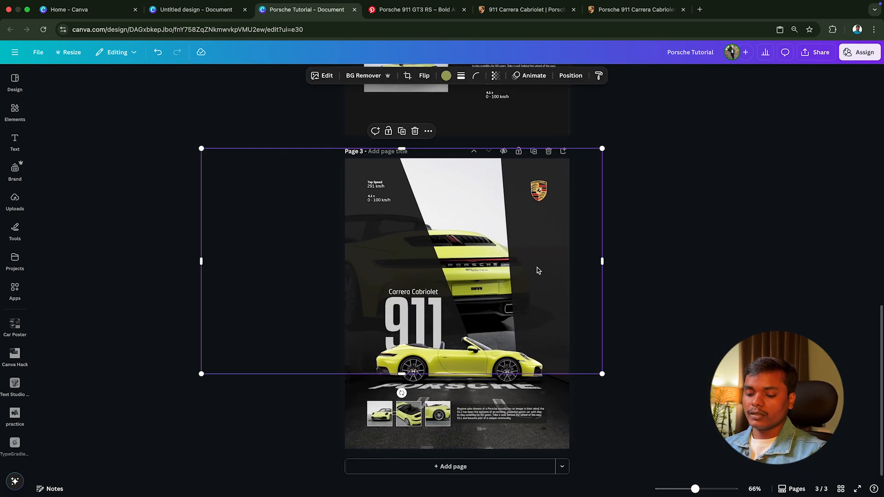
key(super+z)
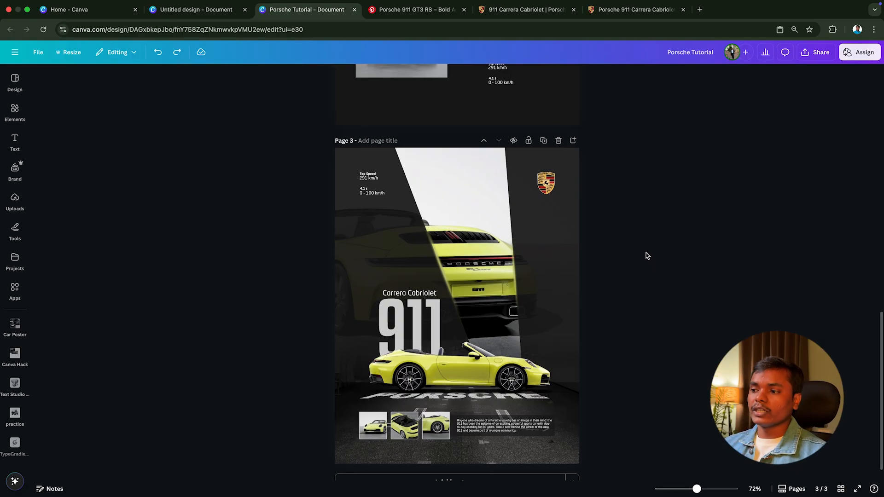
Step: Select the road image on page 3 and start a linear blend on it with Image Blender
scroll(613, 300, up, 1)
scroll(618, 313, down, 2)
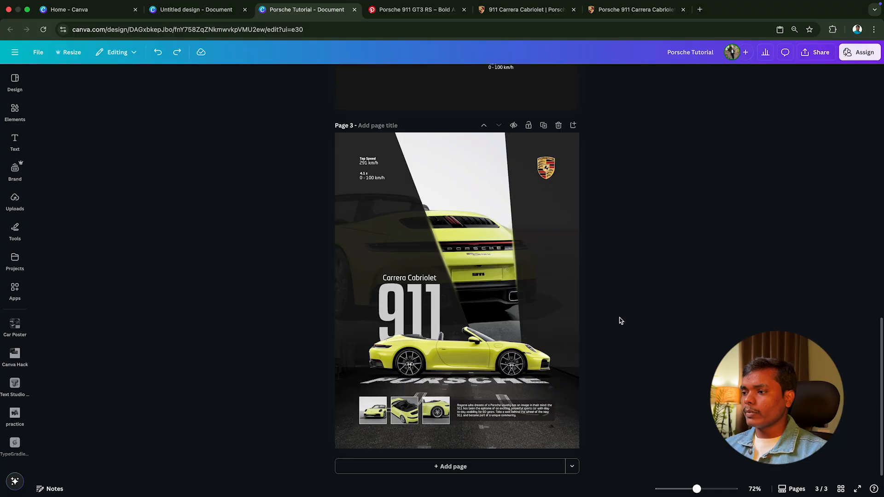
click(568, 386)
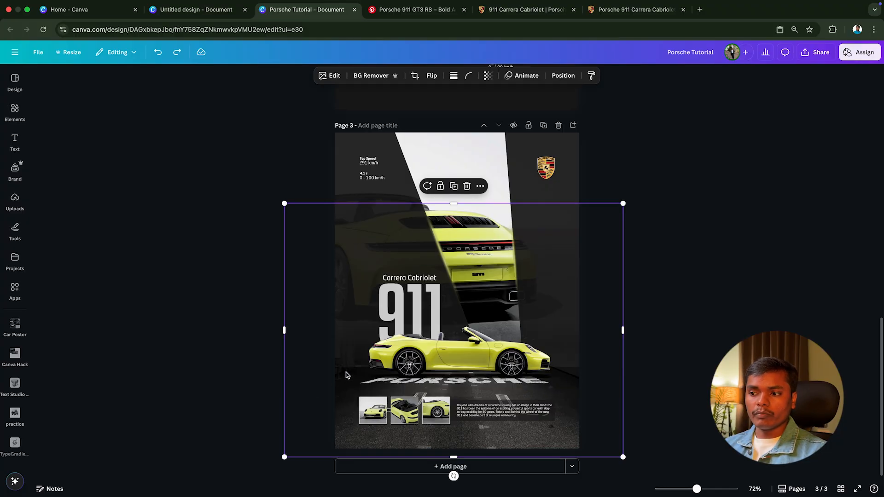
scroll(450, 354, up, 2)
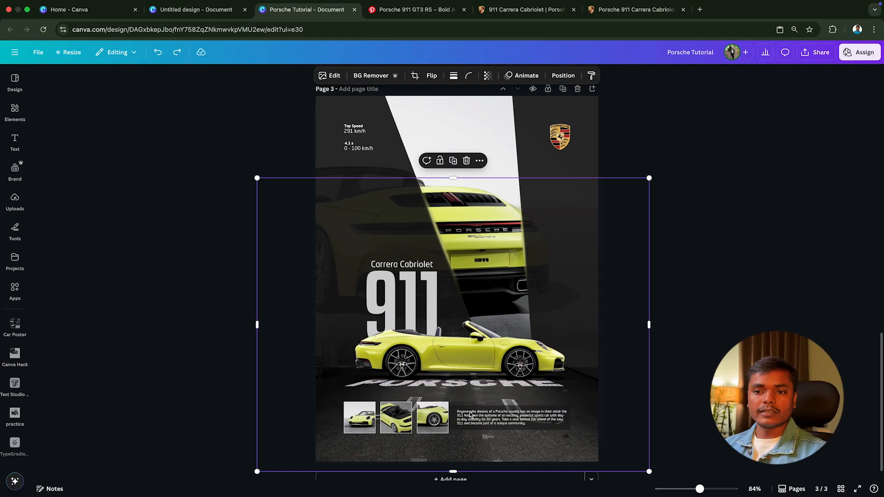
scroll(15, 359, down, 4)
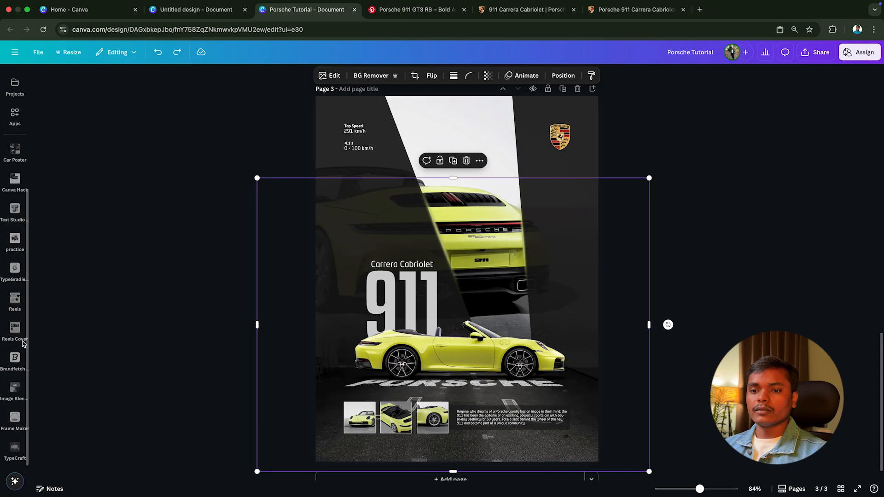
click(15, 389)
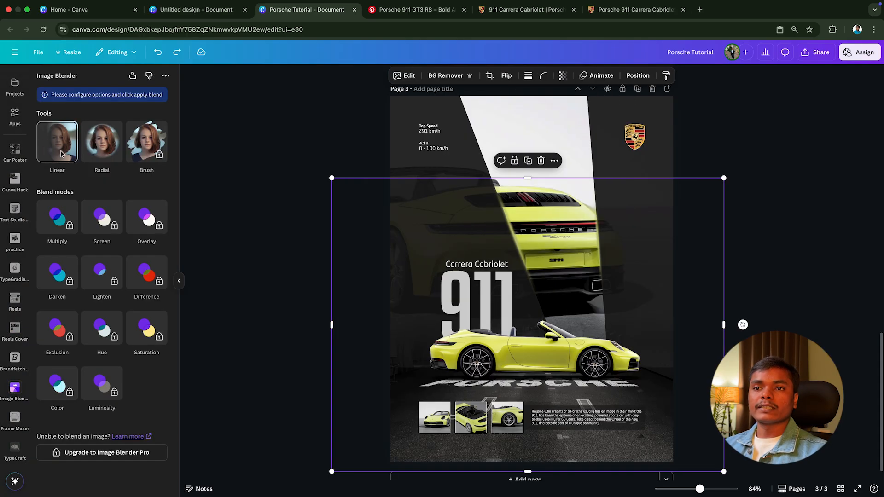
click(59, 147)
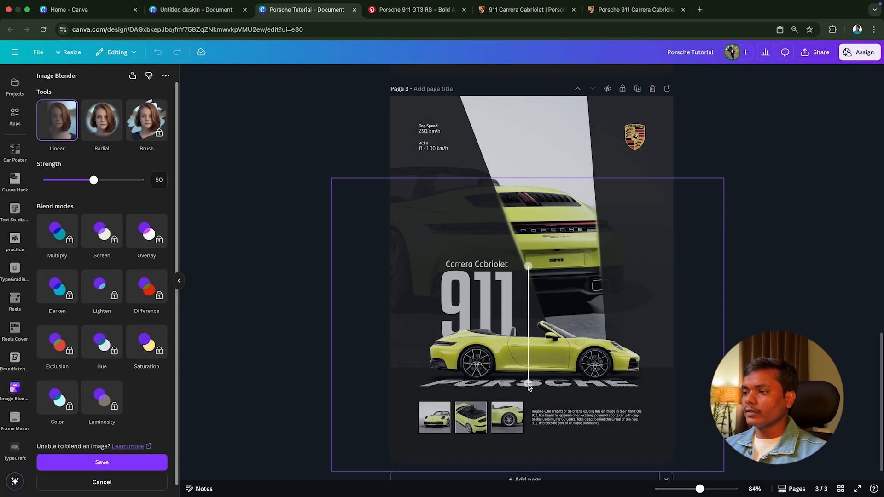
Step: Save a linear blend that fades the road in between the side-view car's body and the thumbnails, and slightly enlarge the road image
drag(529, 388, 555, 419)
drag(556, 251, 556, 345)
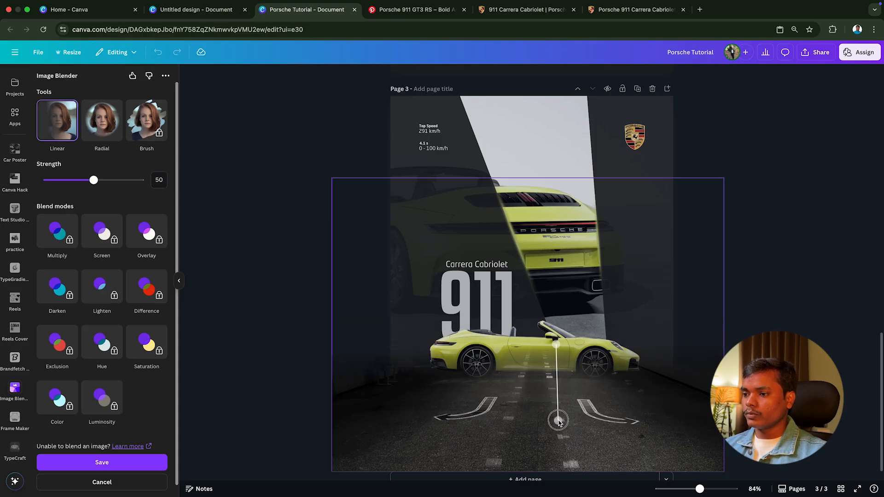
drag(557, 423, 556, 402)
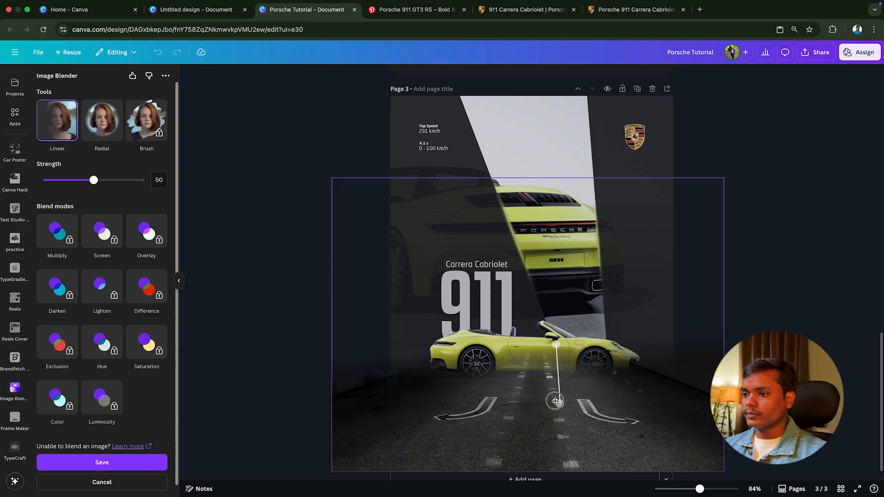
mouse_move(556, 344)
mouse_down()
mouse_move(560, 336)
mouse_move(554, 345)
mouse_up()
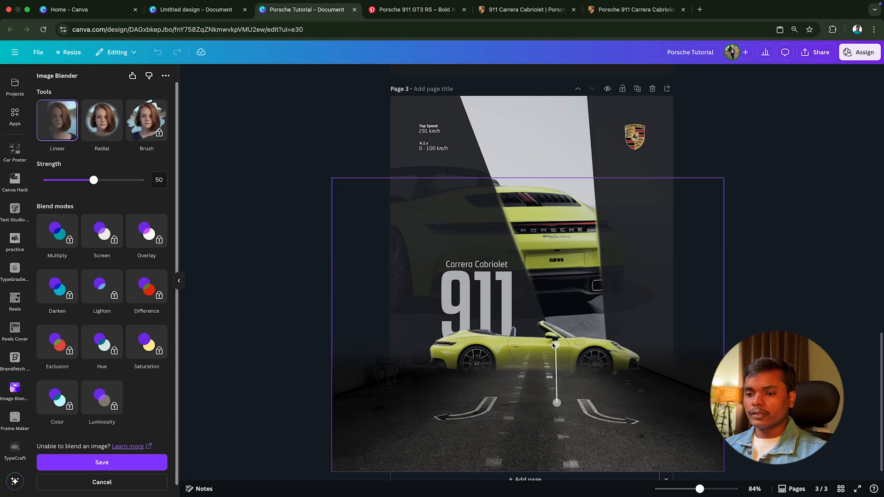
click(161, 465)
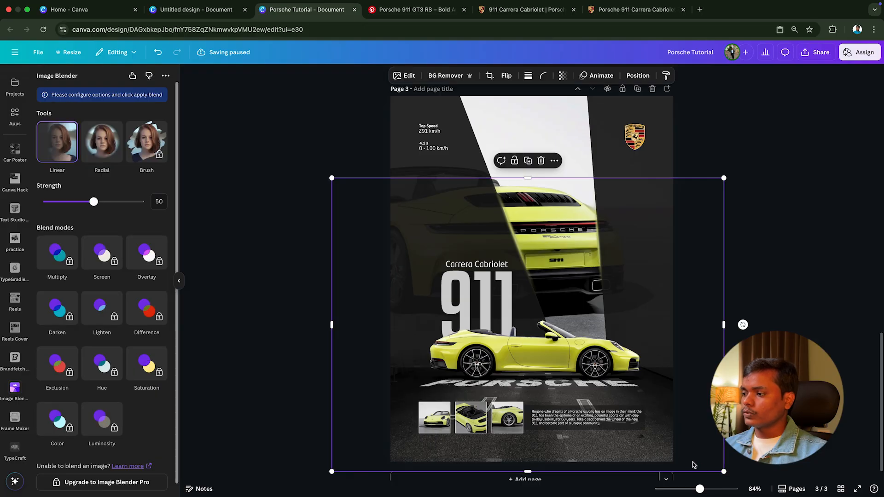
drag(726, 474, 736, 481)
drag(702, 431, 699, 430)
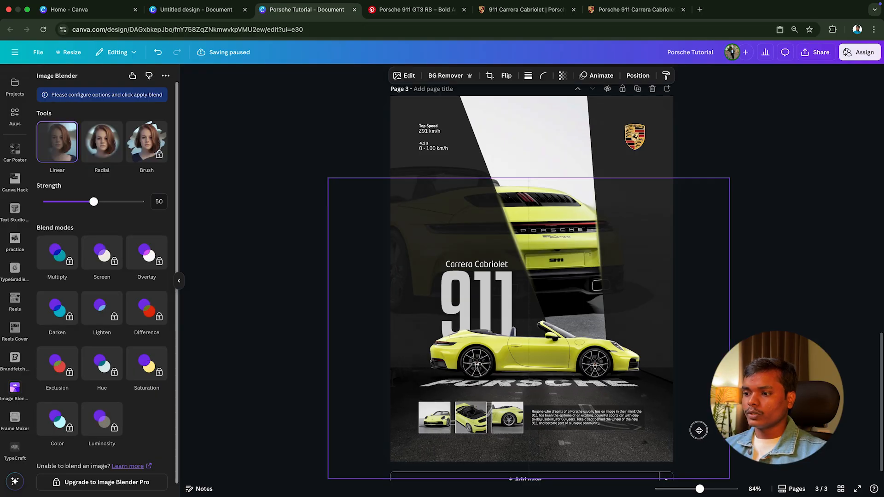
Step: Send the large faded background car back in the layer order on page 3 and close the Image Blender panel
key(Delete)
right_click(651, 208)
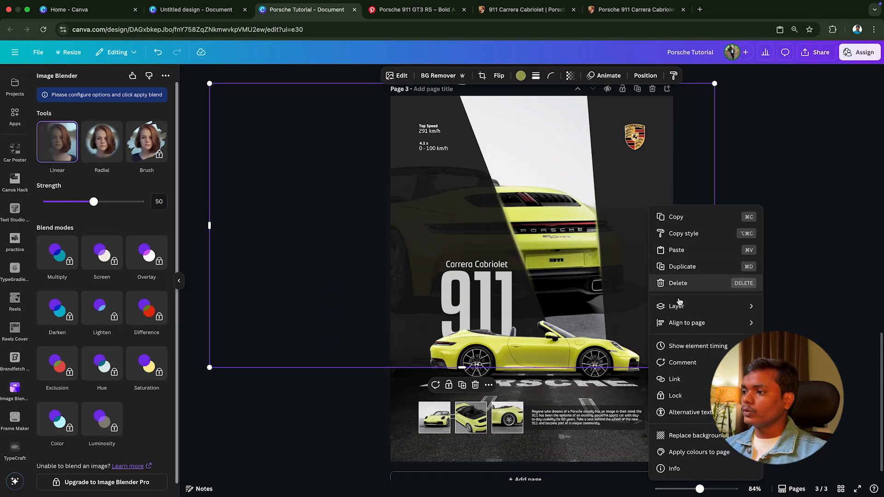
mouse_move(682, 307)
click(800, 356)
click(800, 358)
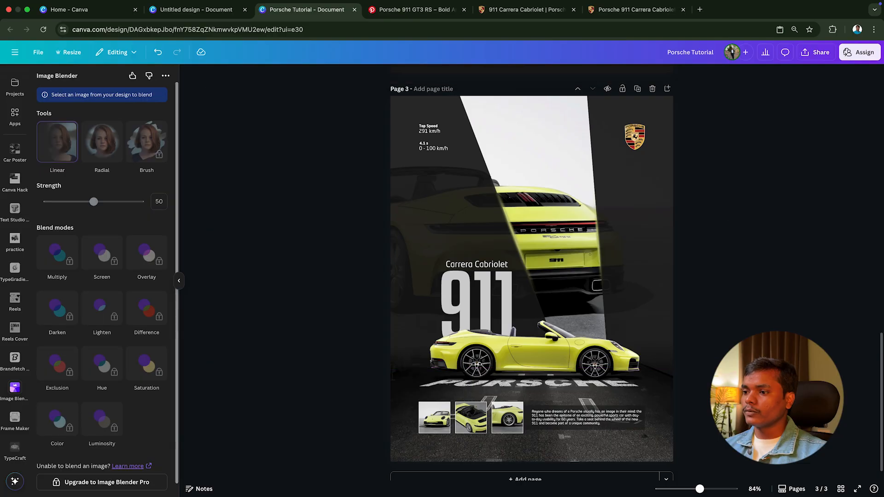
click(179, 283)
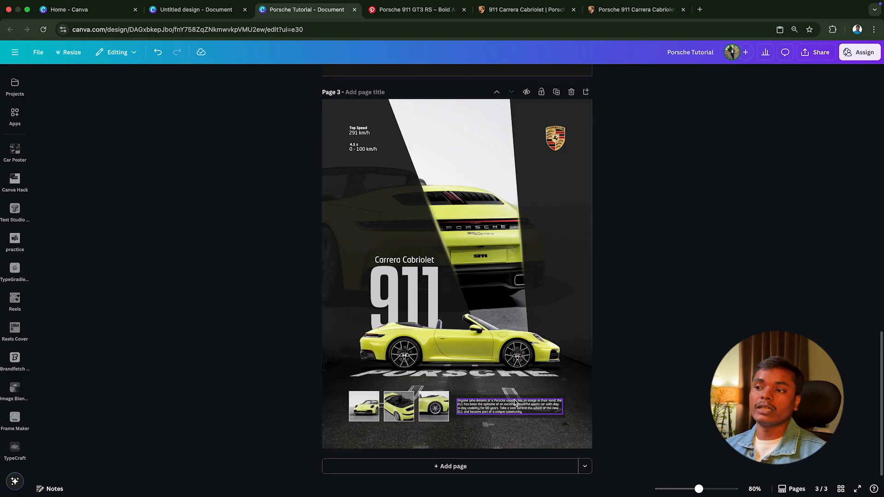
click(400, 282)
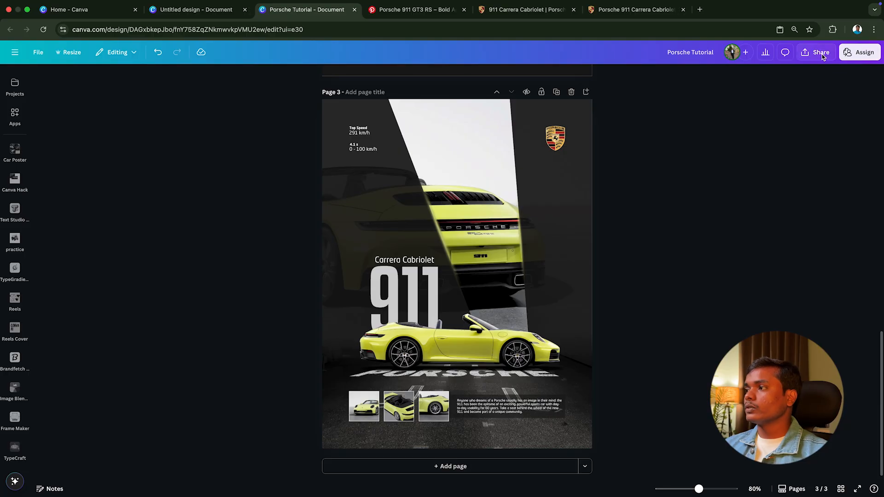
Step: Download only the current page (Page 3) as a PNG at size 3.125, 4,830 × 6,250 px
click(821, 54)
click(735, 224)
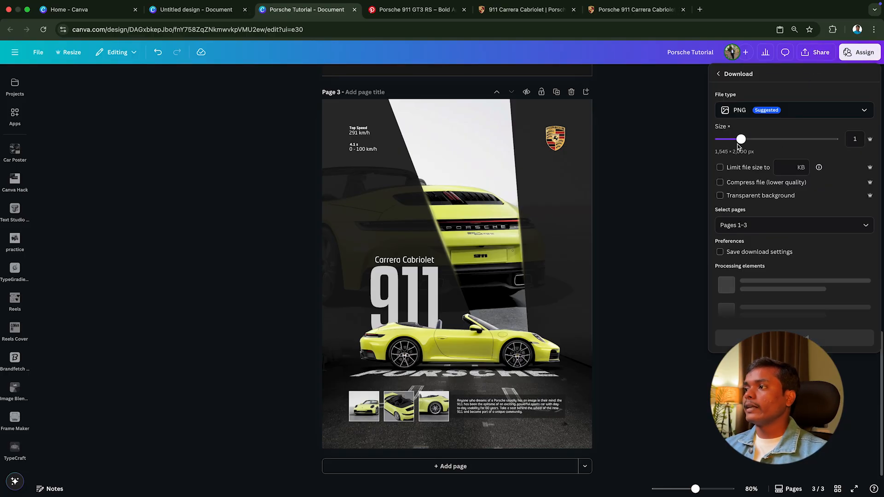
drag(740, 143, 836, 152)
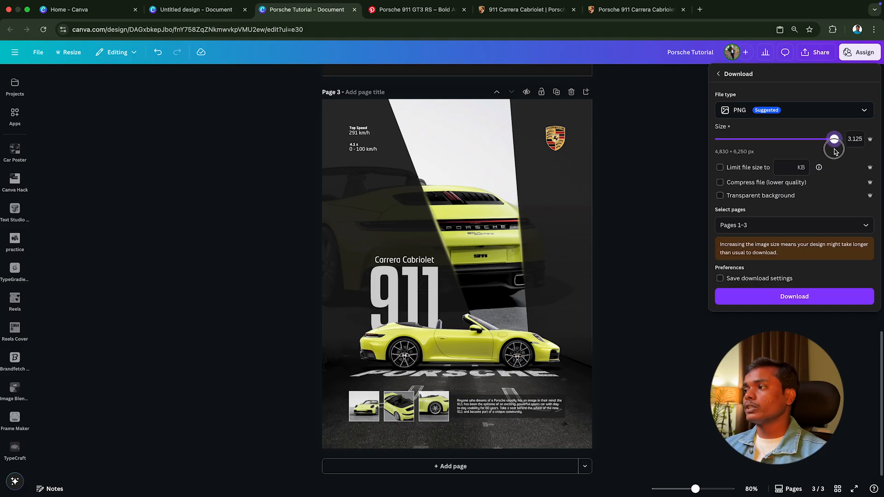
click(796, 226)
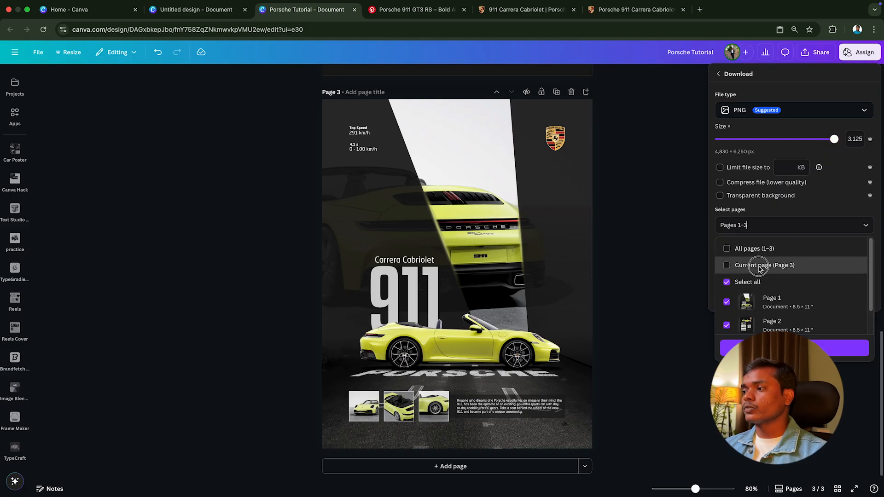
click(760, 263)
click(795, 347)
click(796, 297)
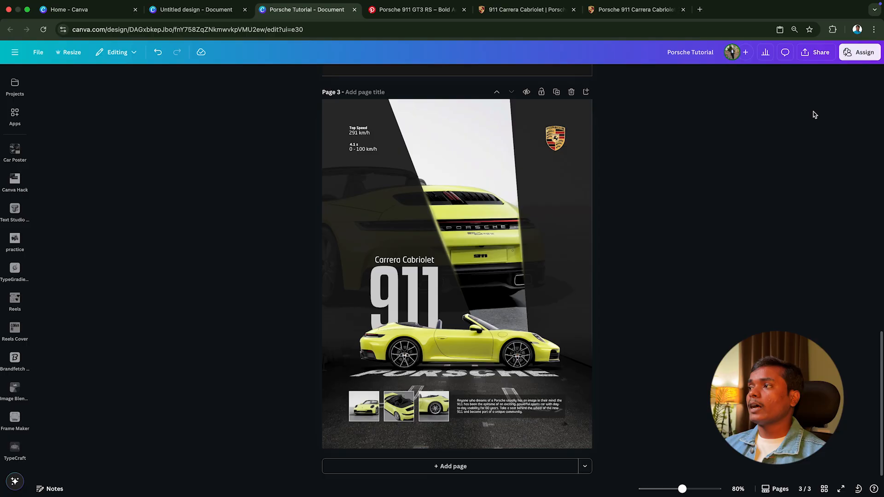
Step: Start another download of the poster with PDF Print as the file type
click(818, 53)
click(735, 224)
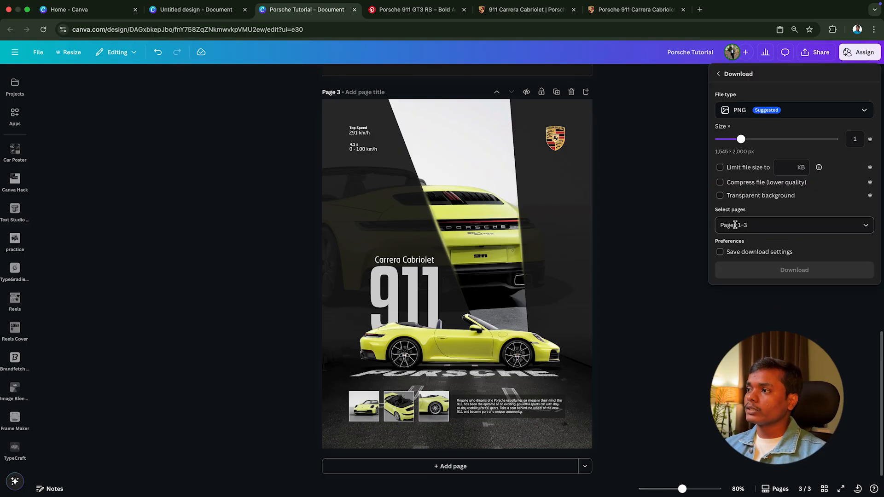
click(749, 113)
click(751, 216)
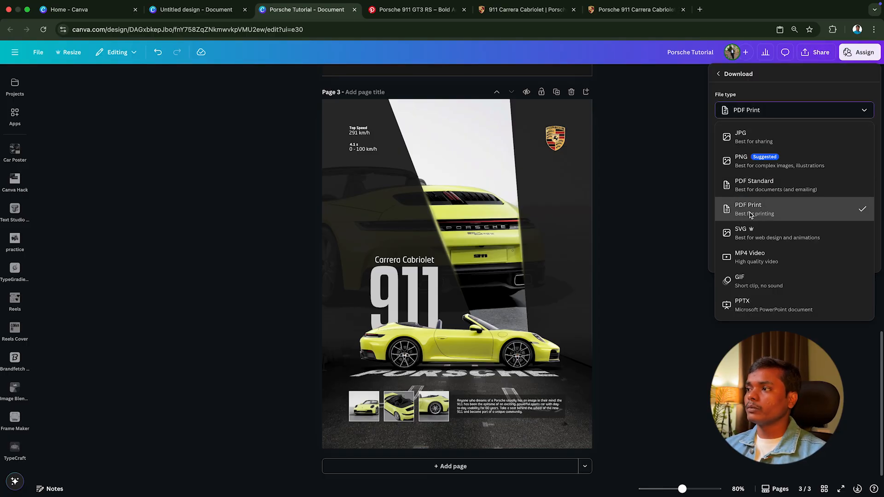
Step: Limit the PDF download to the current page (Page 3) and confirm the page selection
click(743, 183)
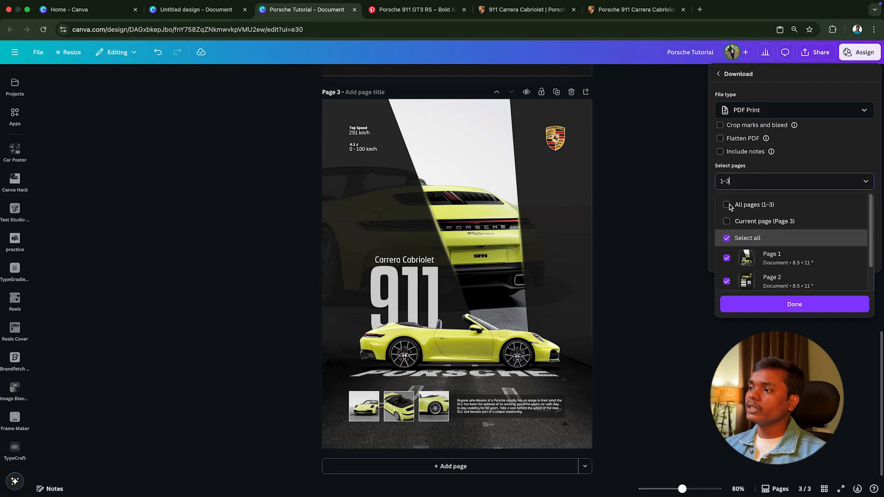
click(730, 221)
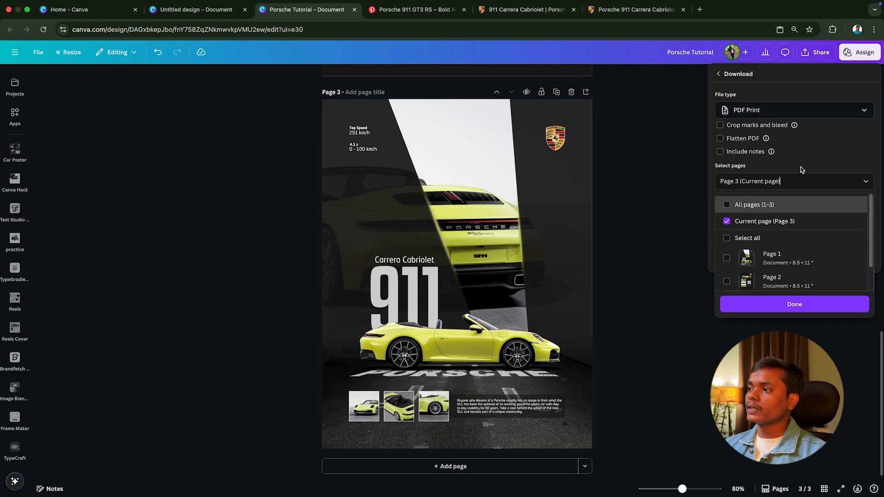
click(744, 222)
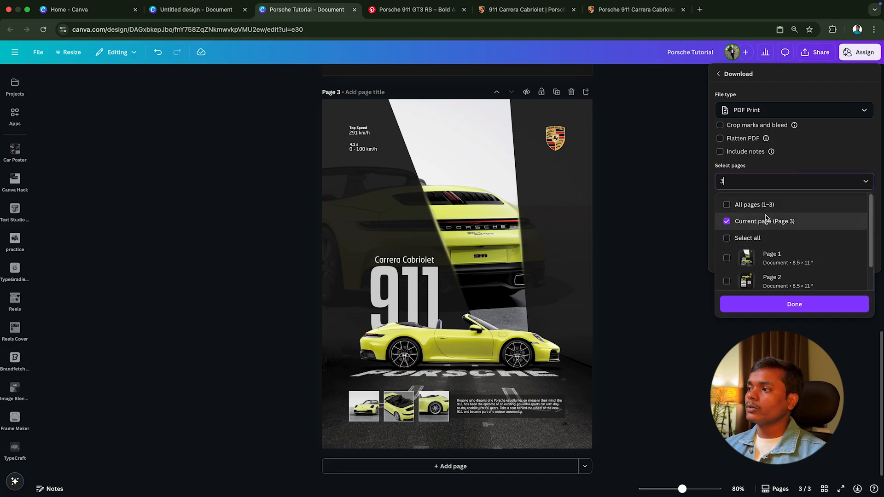
click(795, 304)
click(758, 181)
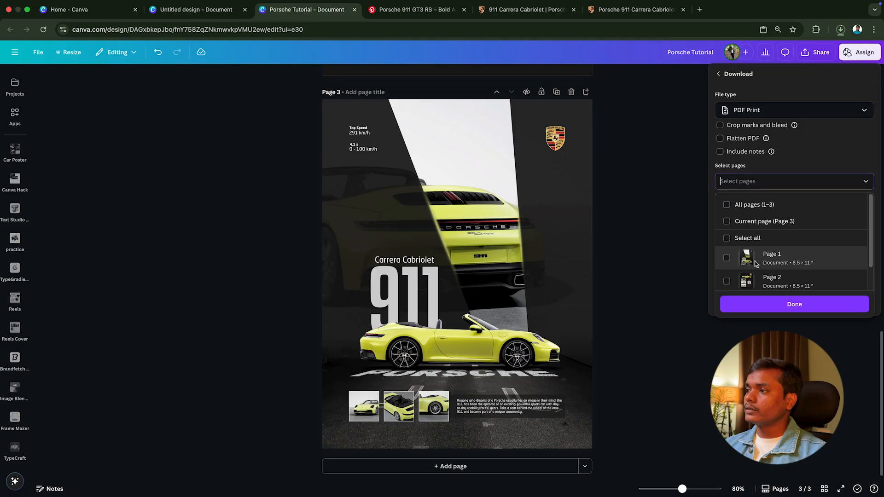
click(746, 222)
click(795, 304)
Step: Set the PDF's colour profile to CMYK (best for professional printing) and download it
click(749, 215)
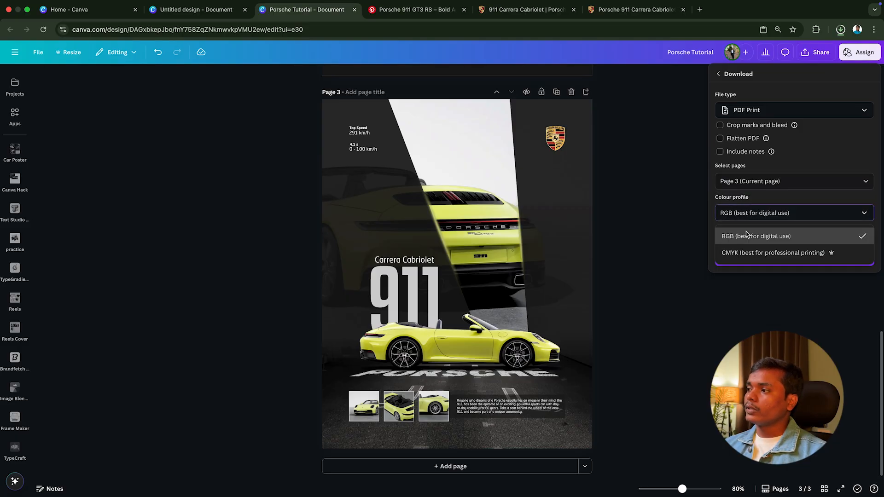
click(782, 253)
click(786, 261)
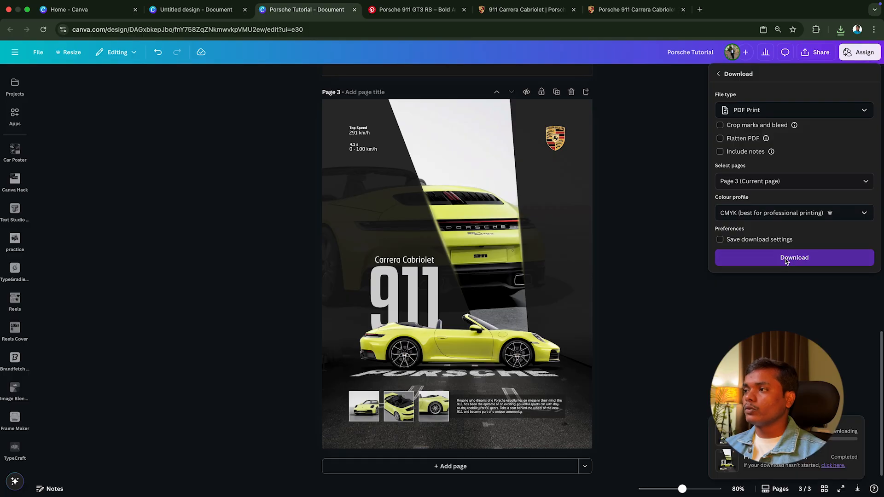